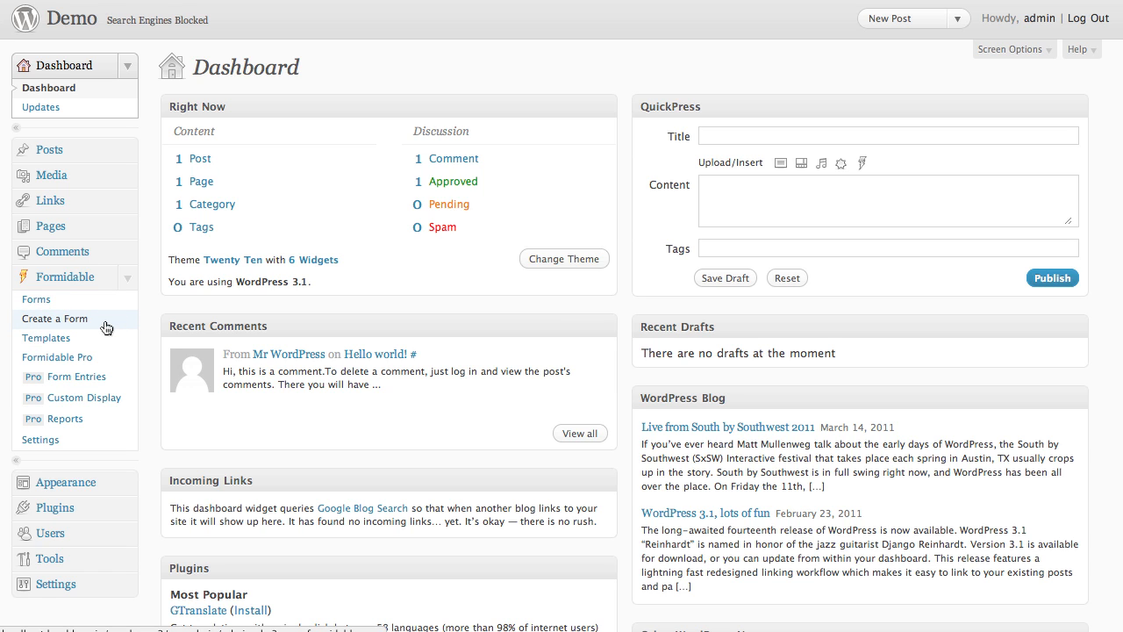
- Start a new Formidable form and title it Countries
{"action": "left_click", "coordinate": [105, 328]}
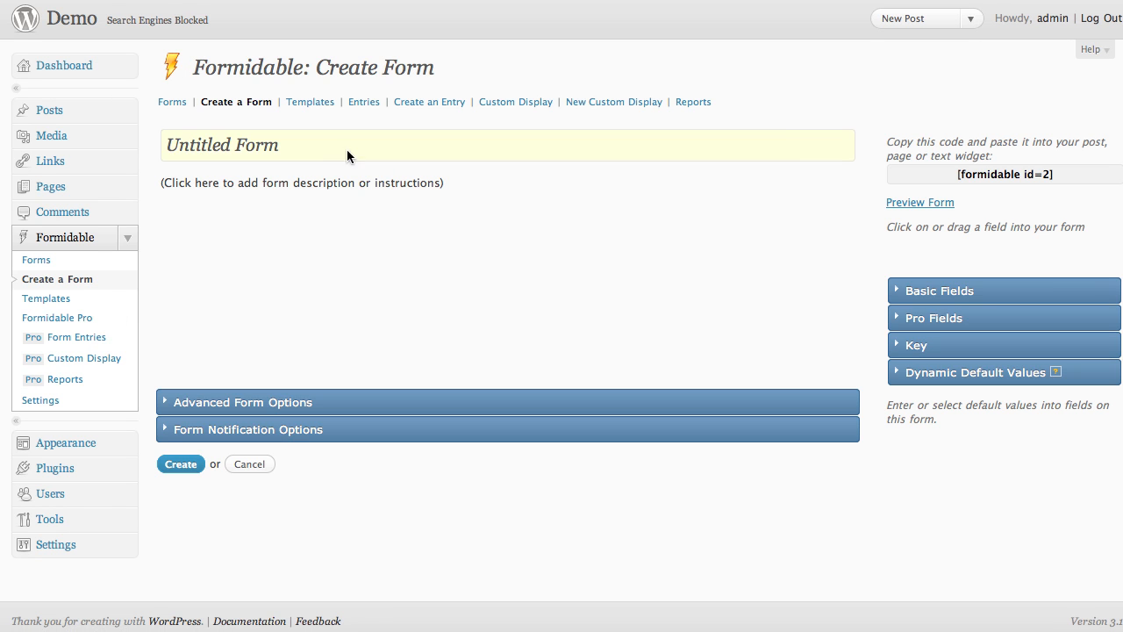
{"action": "left_click", "coordinate": [271, 149]}
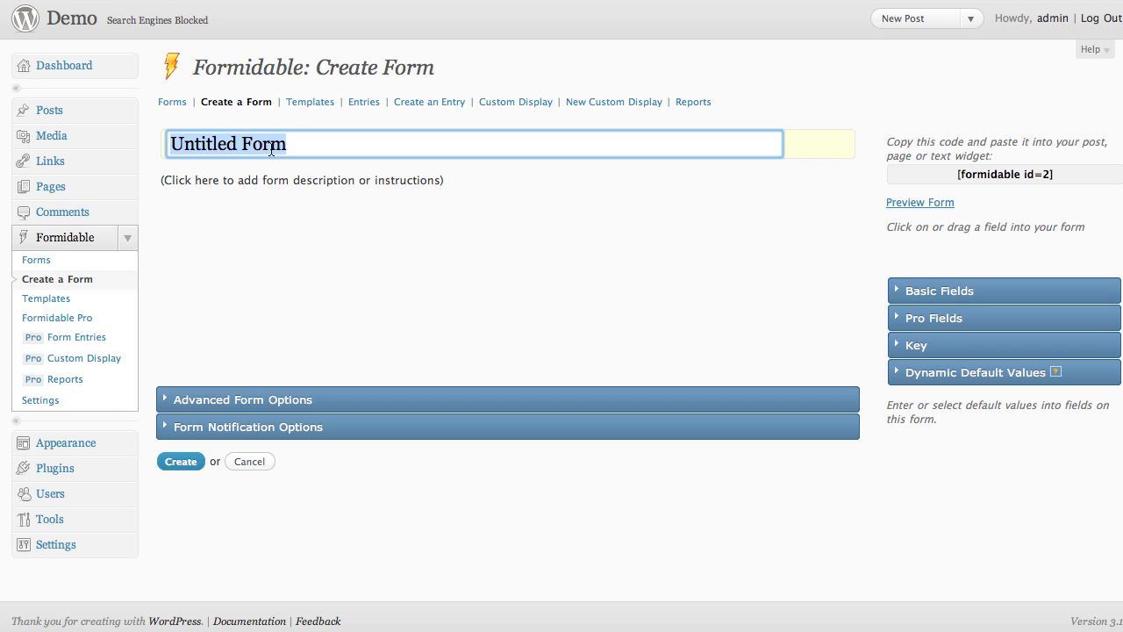
{"action": "type", "text": "Countries"}
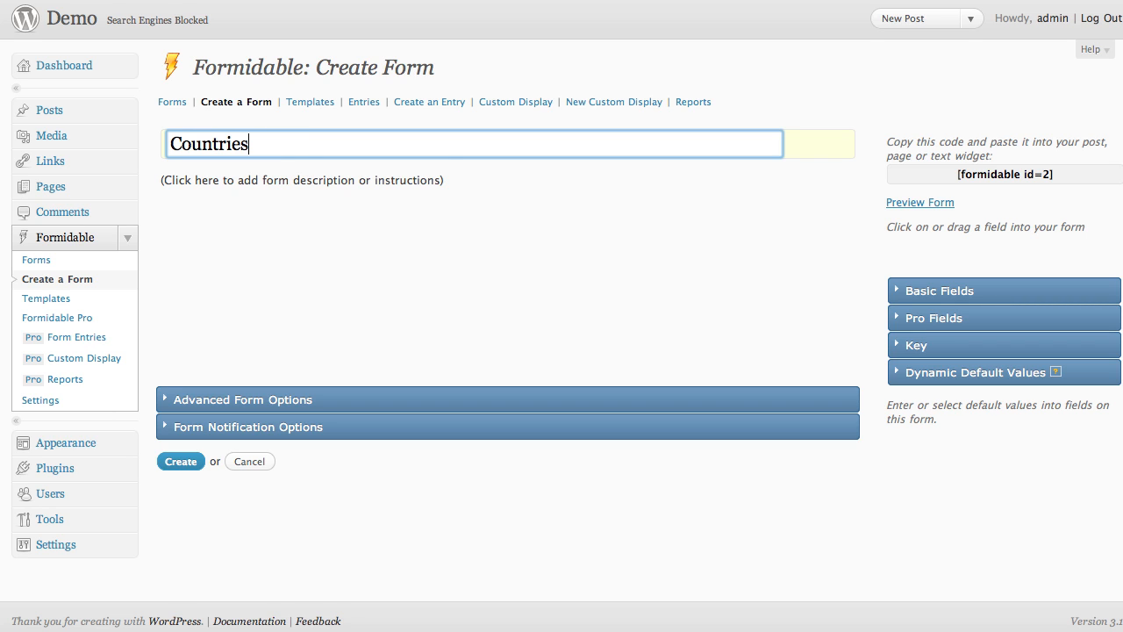
{"action": "left_click", "coordinate": [840, 235]}
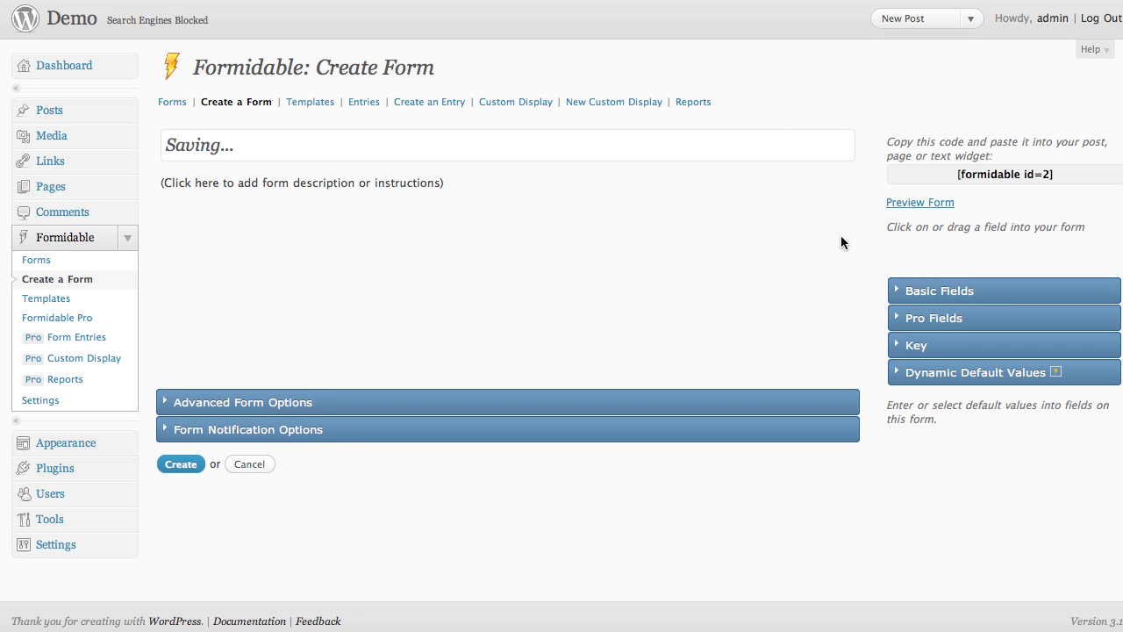
- Add a one-line text input field labelled Country Name to the Countries form and make it required
{"action": "left_click", "coordinate": [916, 295]}
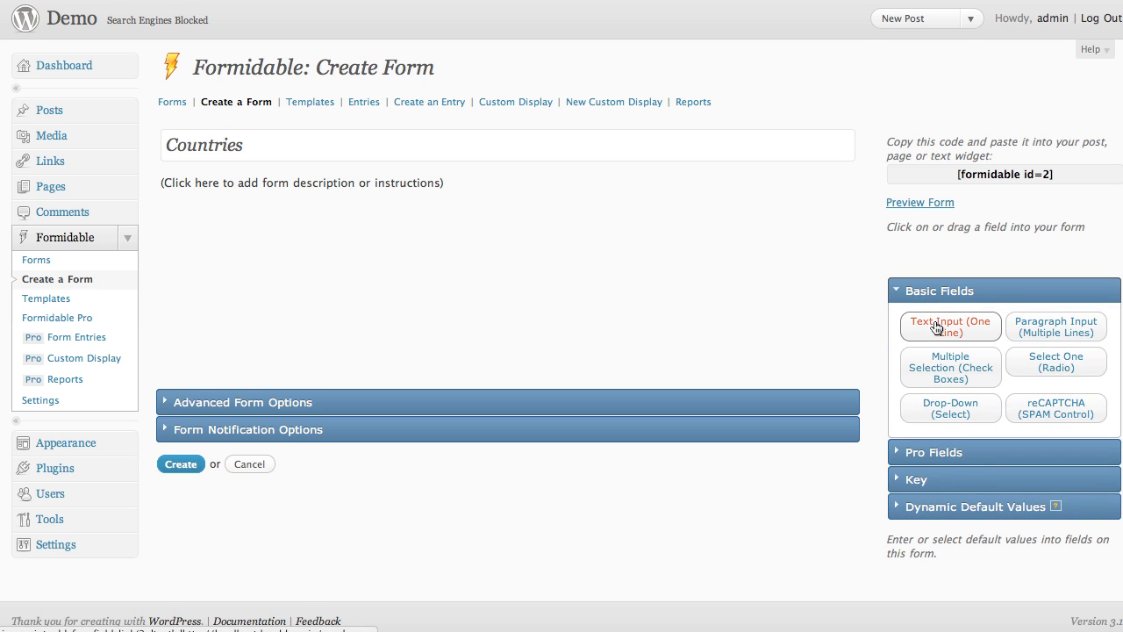
{"action": "left_click", "coordinate": [936, 327]}
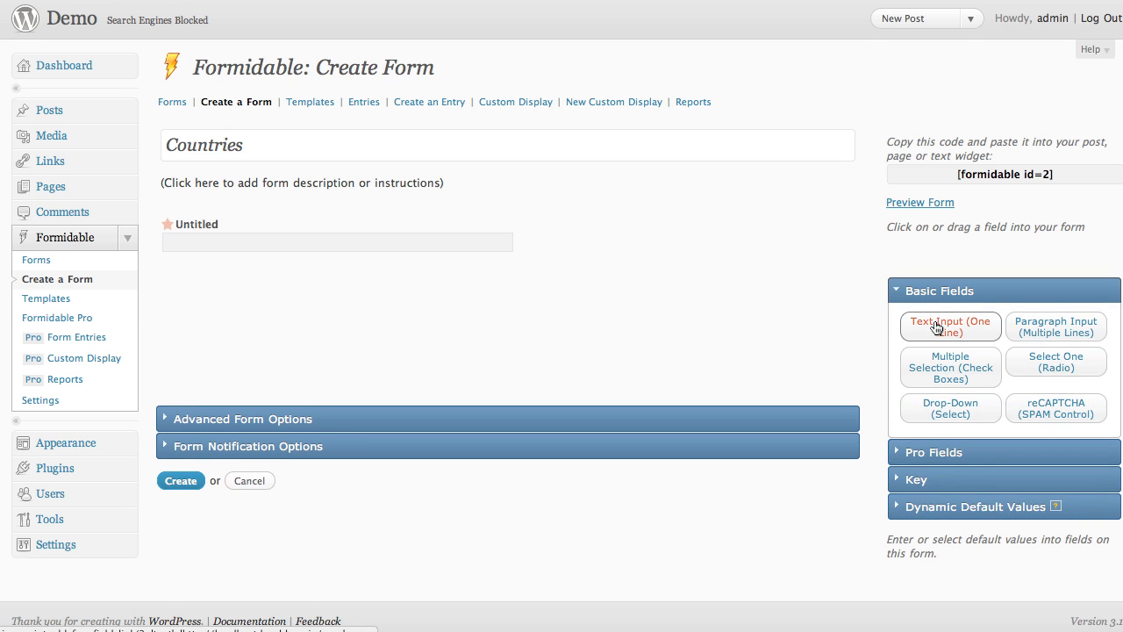
{"action": "left_click", "coordinate": [218, 229]}
{"action": "type", "text": "Country Name"}
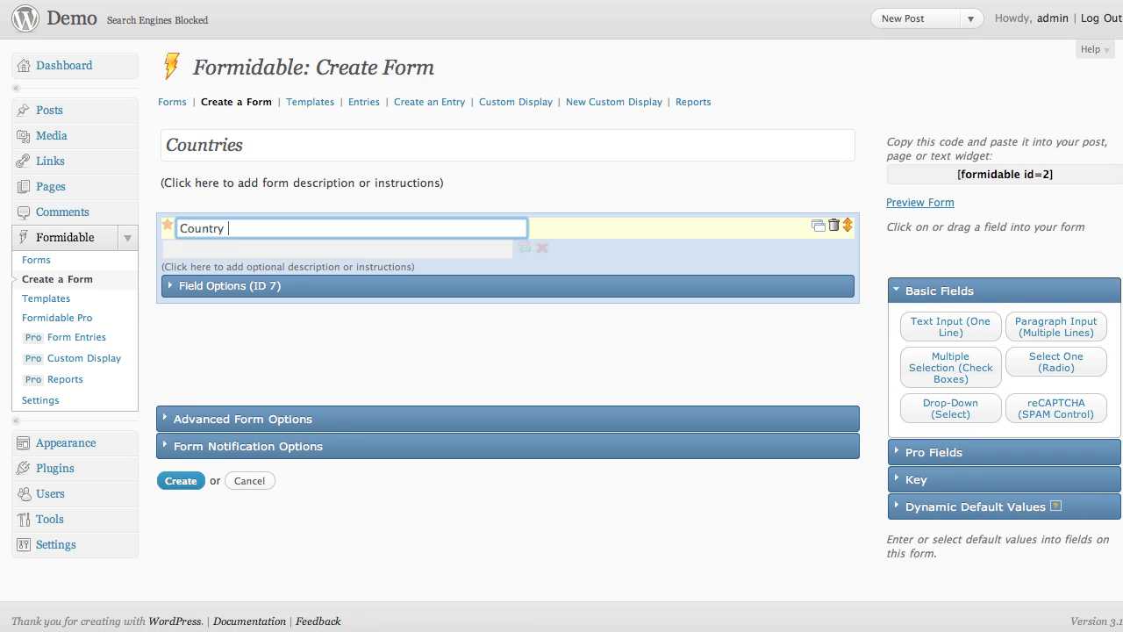
{"action": "left_click", "coordinate": [167, 225]}
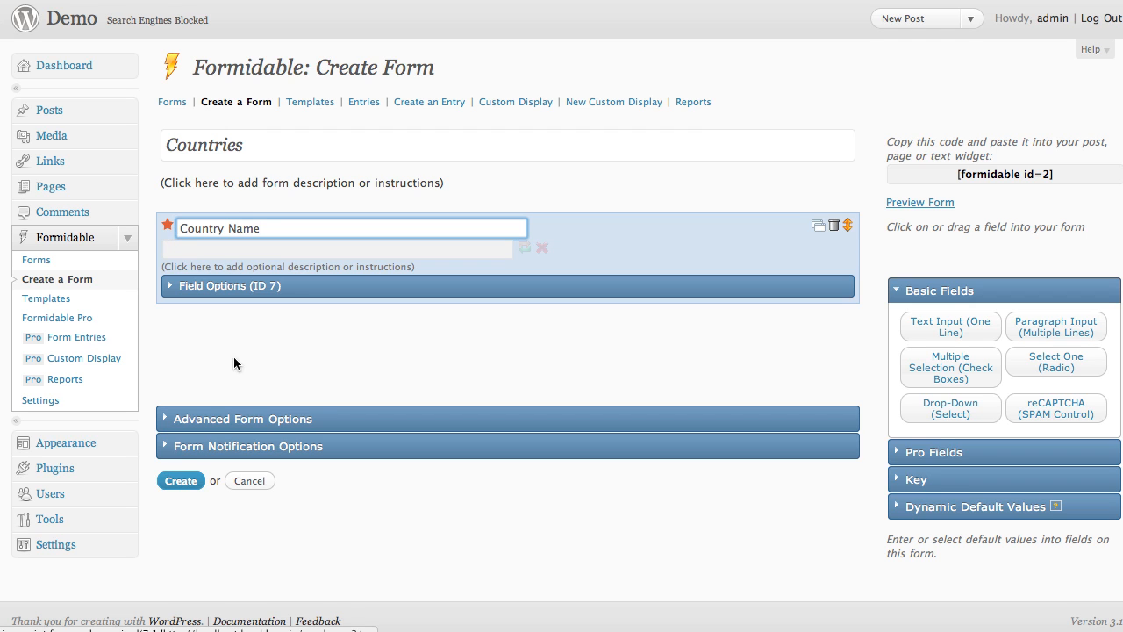
- Clear the recipient address for emailed form responses in the notification options and create the Countries form
{"action": "left_click", "coordinate": [264, 418]}
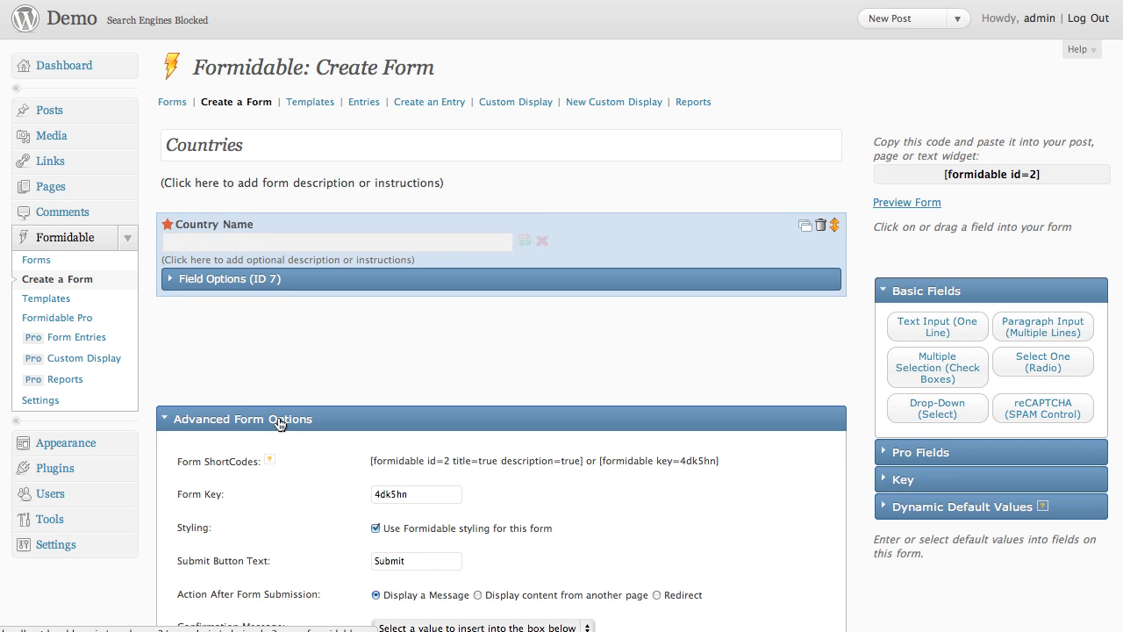
{"action": "left_click", "coordinate": [279, 421]}
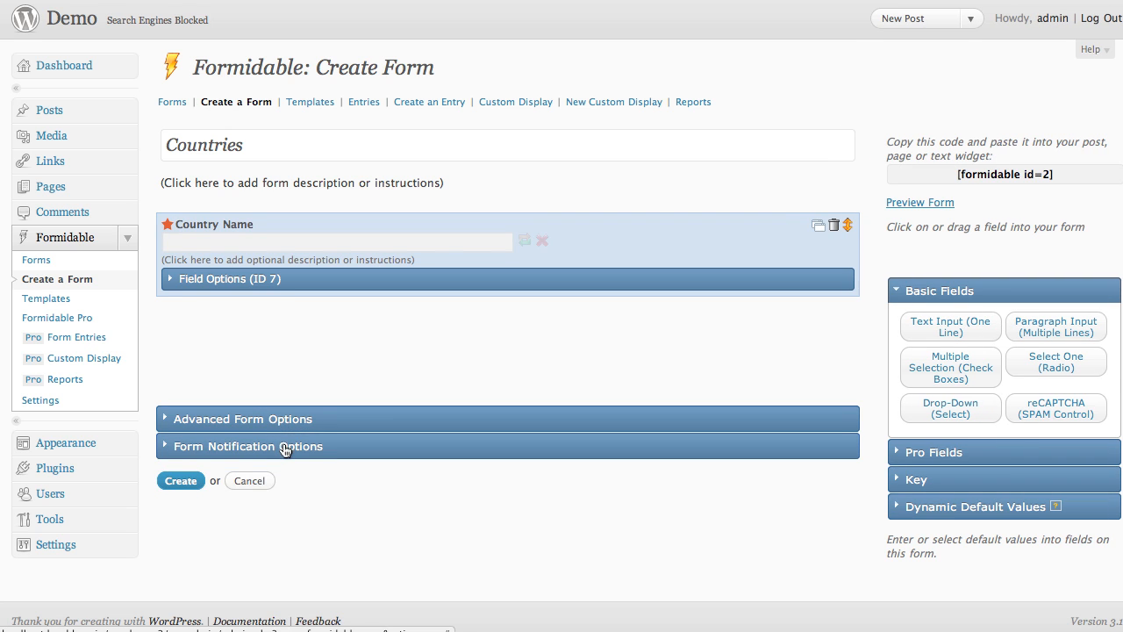
{"action": "left_click", "coordinate": [284, 446]}
{"action": "left_click", "coordinate": [484, 488]}
{"action": "left_click_drag", "start_coordinate": [484, 488], "coordinate": [286, 471]}
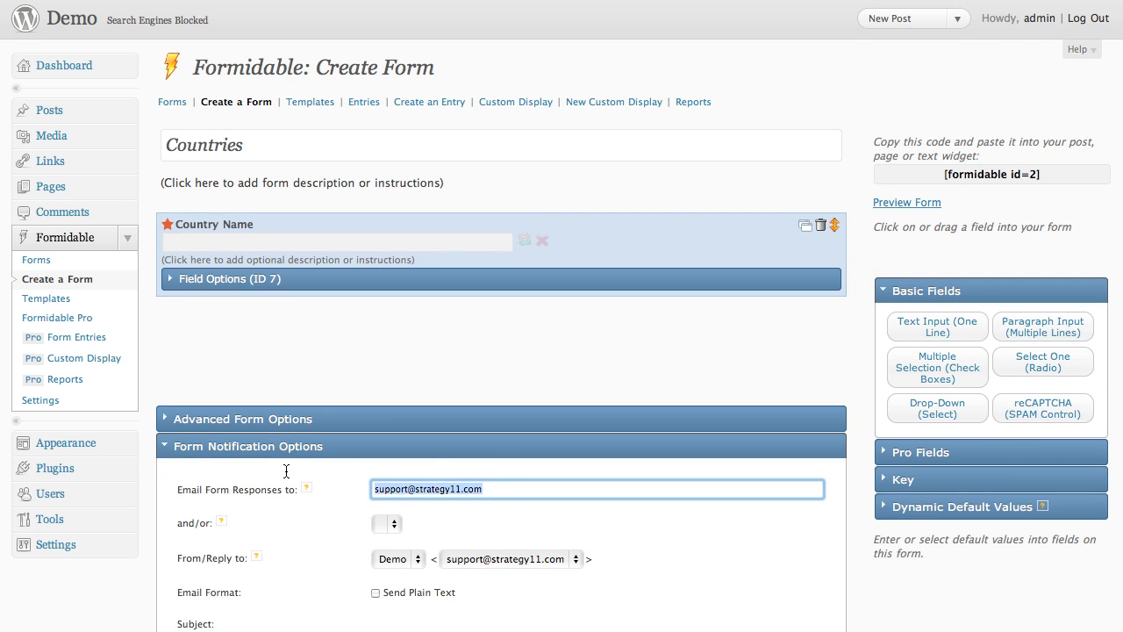
{"action": "key", "text": "BackSpace"}
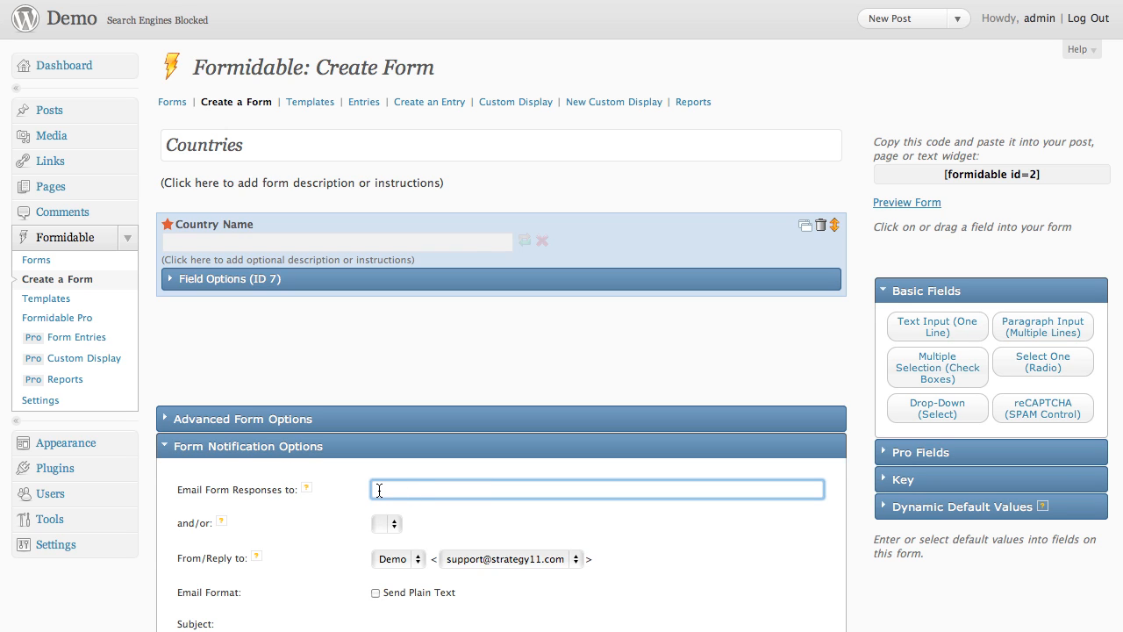
{"action": "left_click", "coordinate": [294, 447]}
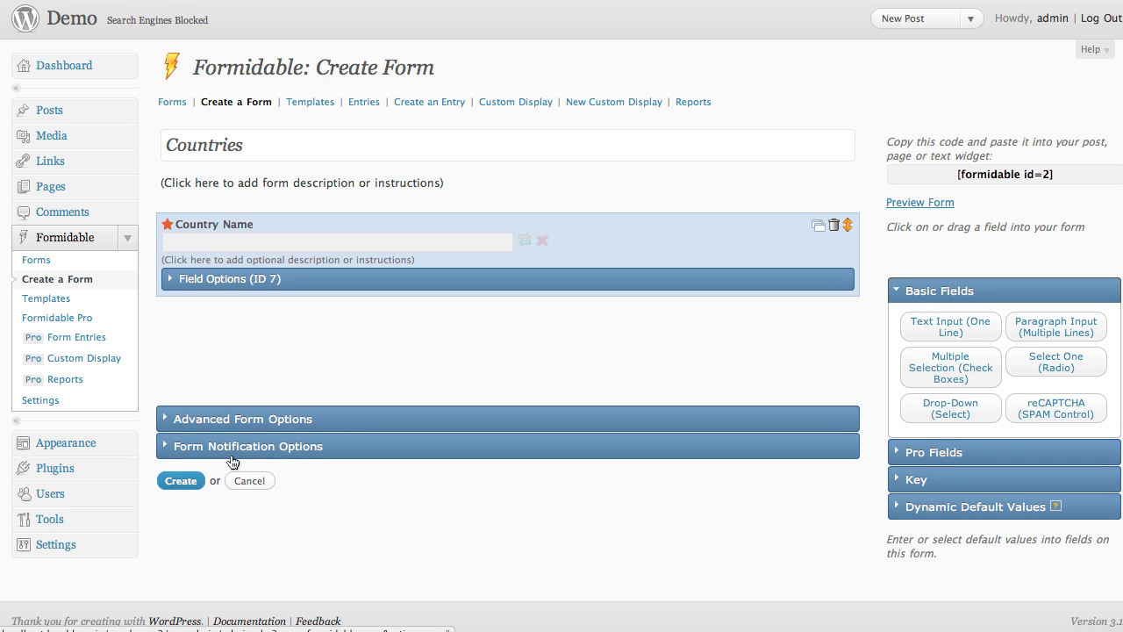
{"action": "left_click", "coordinate": [180, 480]}
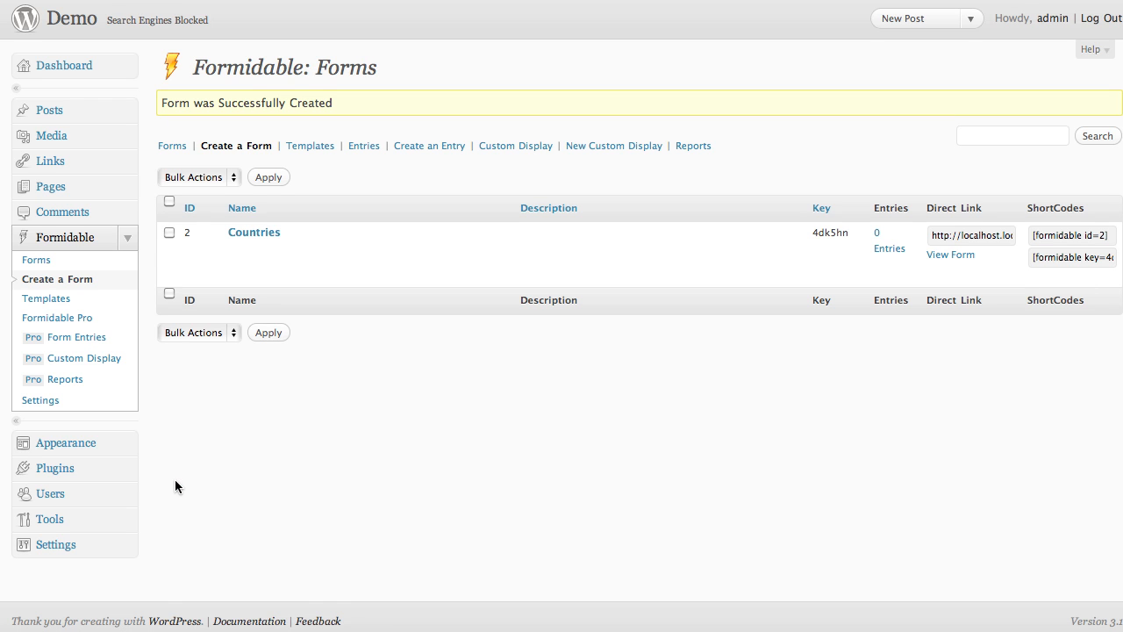
- Start another new blank form and title it States
{"action": "left_click", "coordinate": [255, 146]}
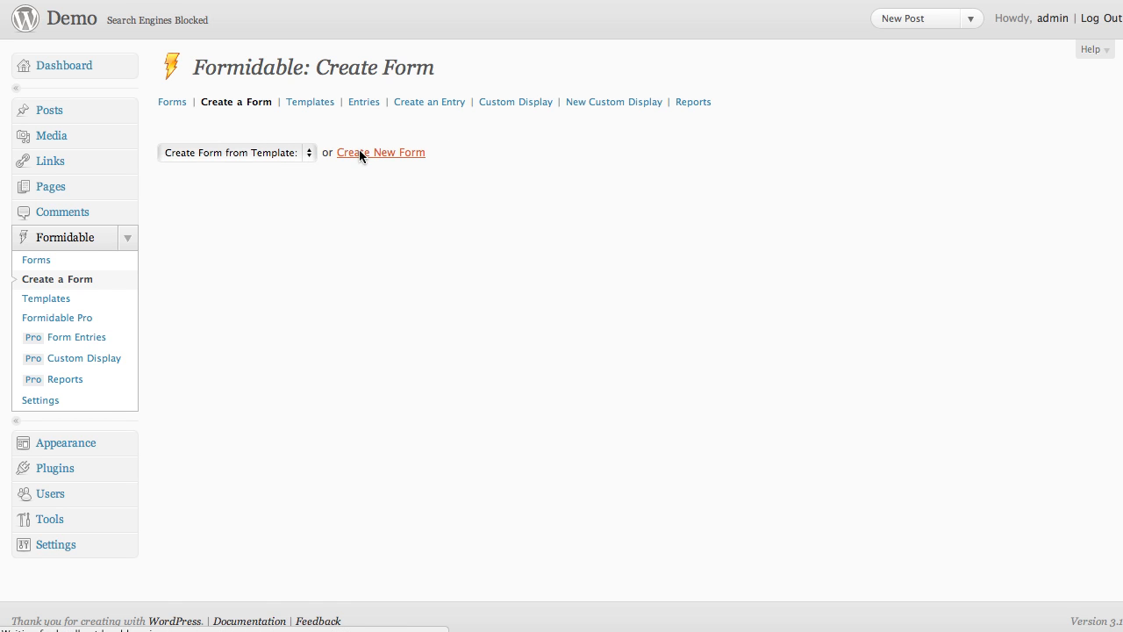
{"action": "left_click", "coordinate": [237, 148]}
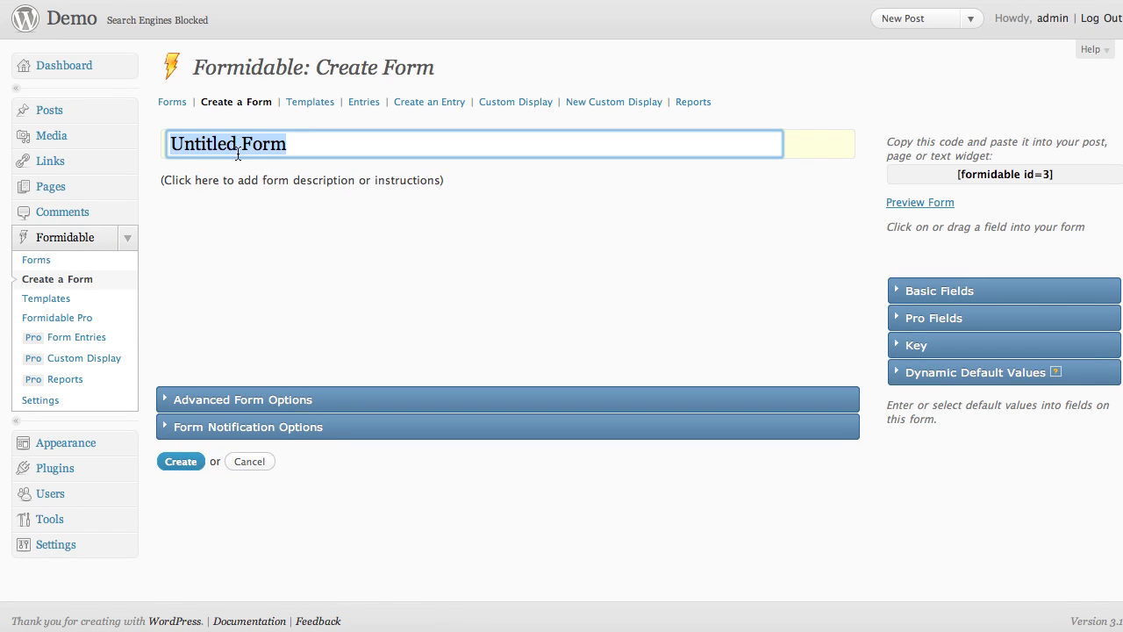
{"action": "type", "text": "States"}
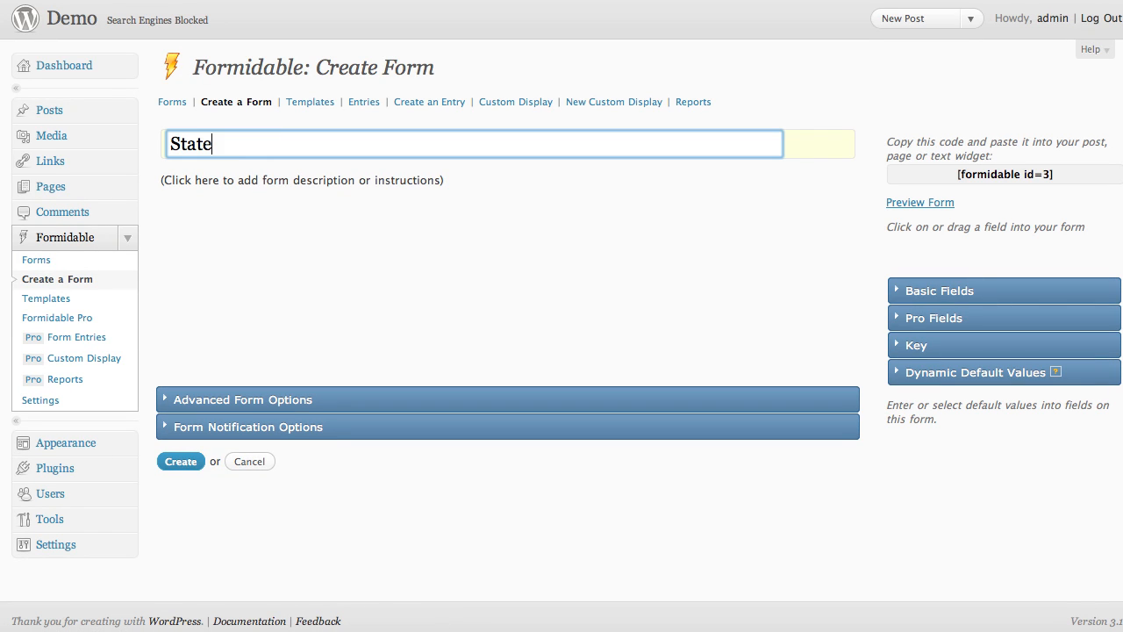
- Add a one-line text input field labelled State Name to the States form
{"action": "left_click", "coordinate": [922, 293]}
{"action": "left_click", "coordinate": [934, 324]}
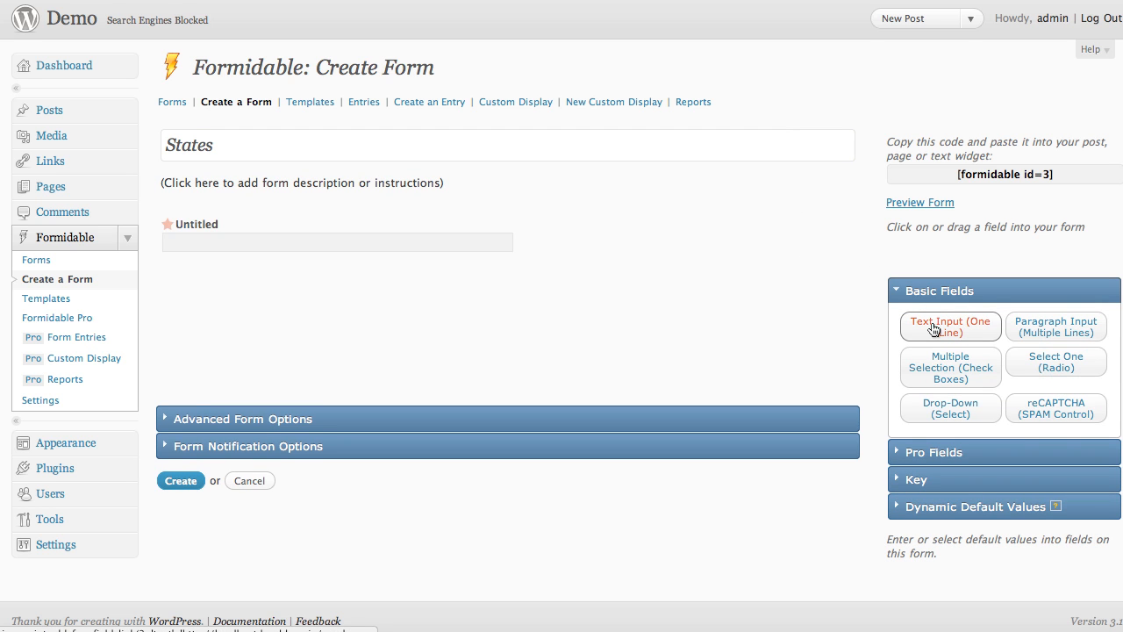
{"action": "left_click", "coordinate": [213, 226]}
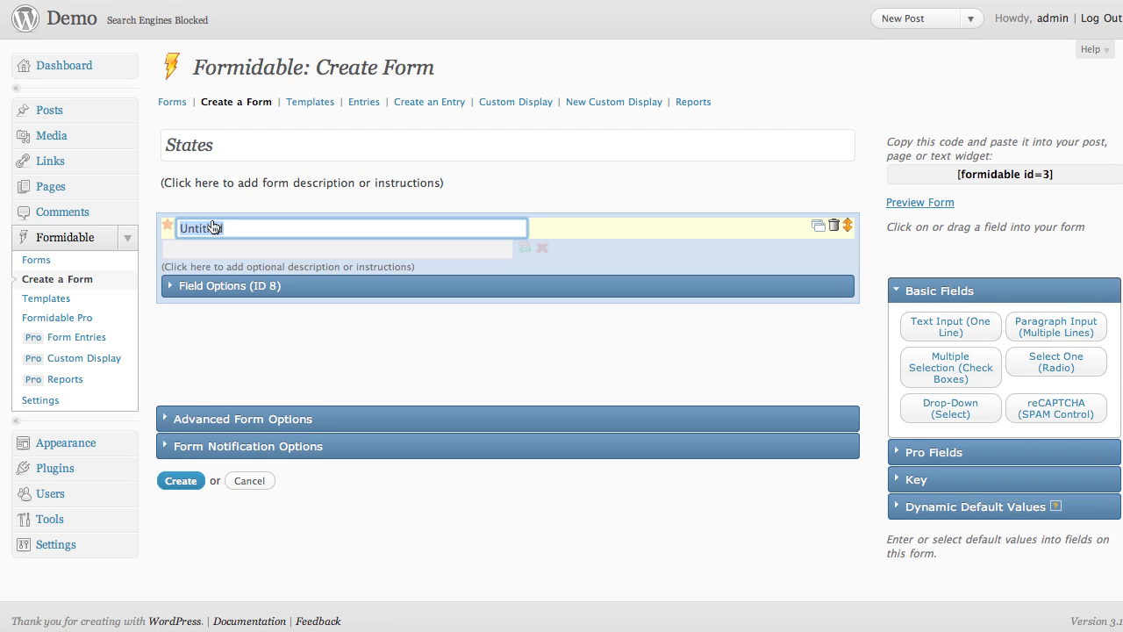
{"action": "type", "text": "State Name"}
- Add a Data from Entries field below State Name and label it Country
{"action": "left_click", "coordinate": [925, 295]}
{"action": "left_click", "coordinate": [928, 318]}
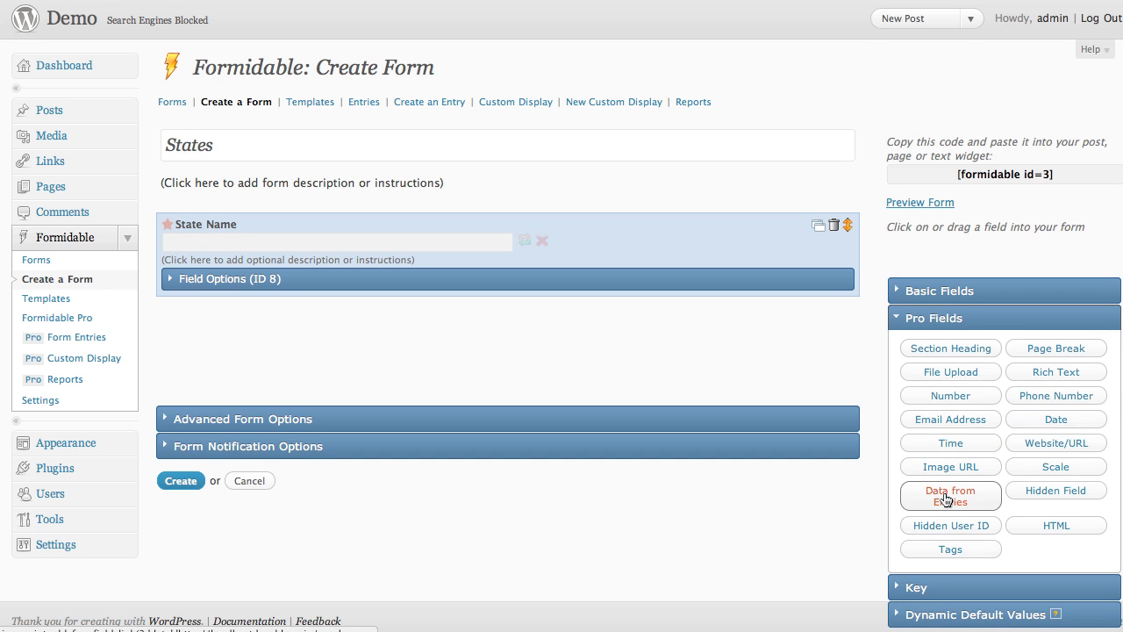
{"action": "left_click_drag", "start_coordinate": [947, 500], "coordinate": [218, 304]}
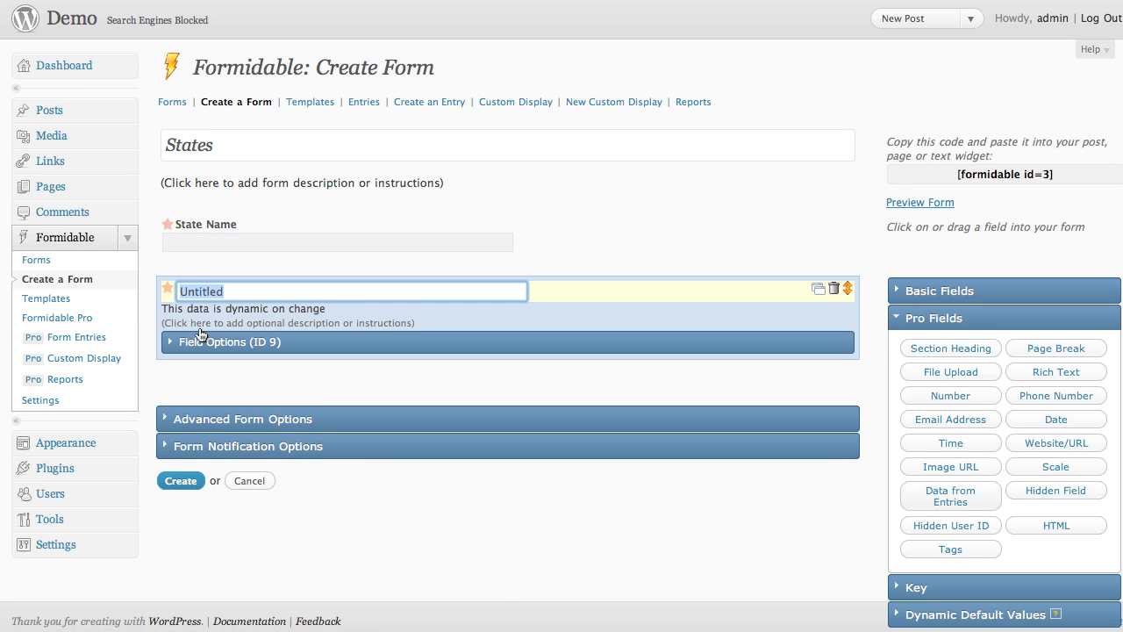
{"action": "type", "text": "Country"}
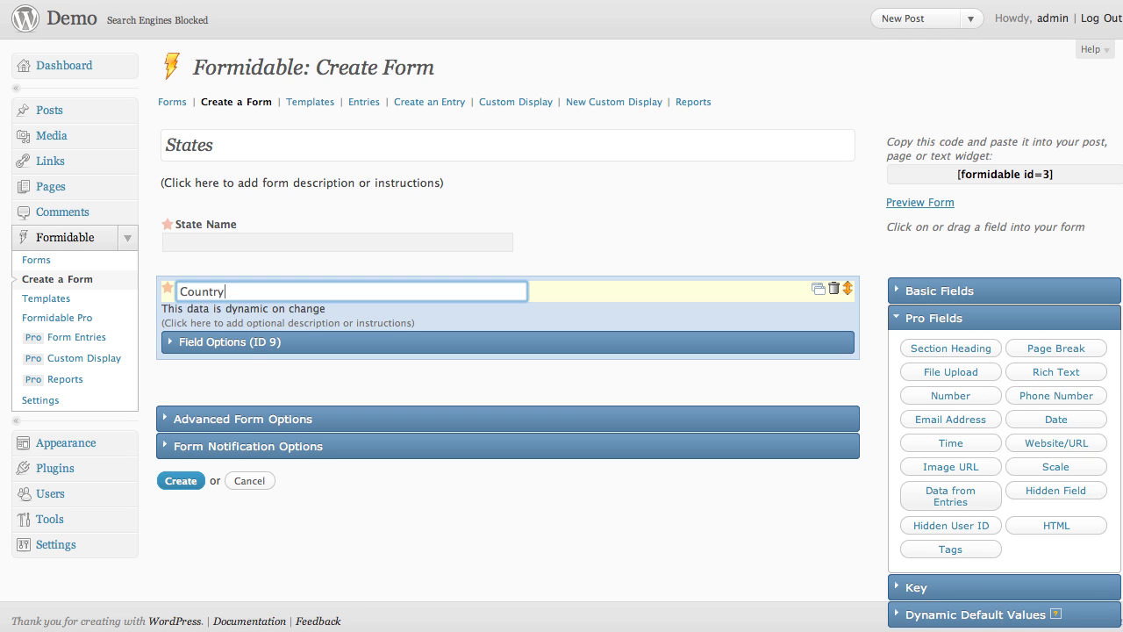
- Display the Country field as a Drop-Down (Select) and import its data from the Countries form's Country Name field
{"action": "left_click", "coordinate": [249, 349]}
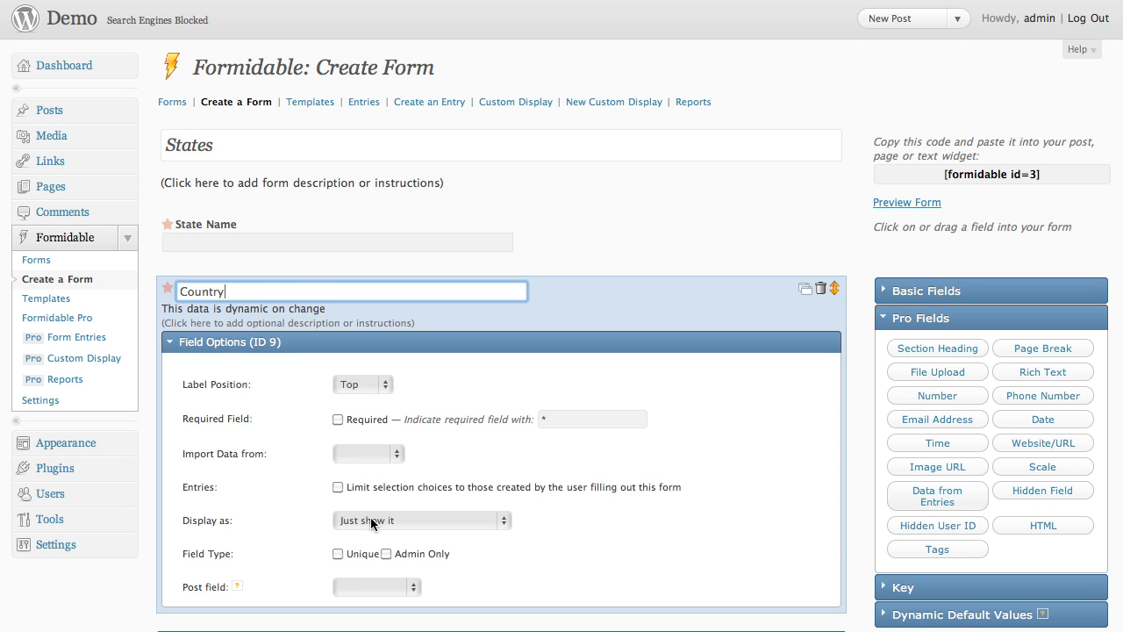
{"action": "left_click", "coordinate": [373, 521]}
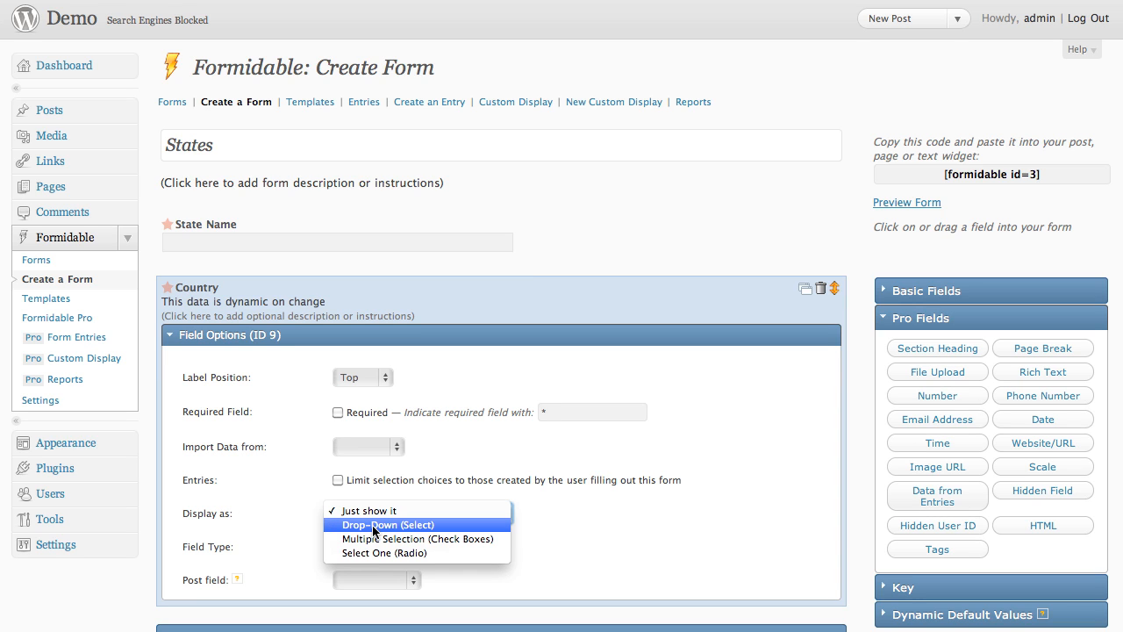
{"action": "left_click", "coordinate": [374, 525]}
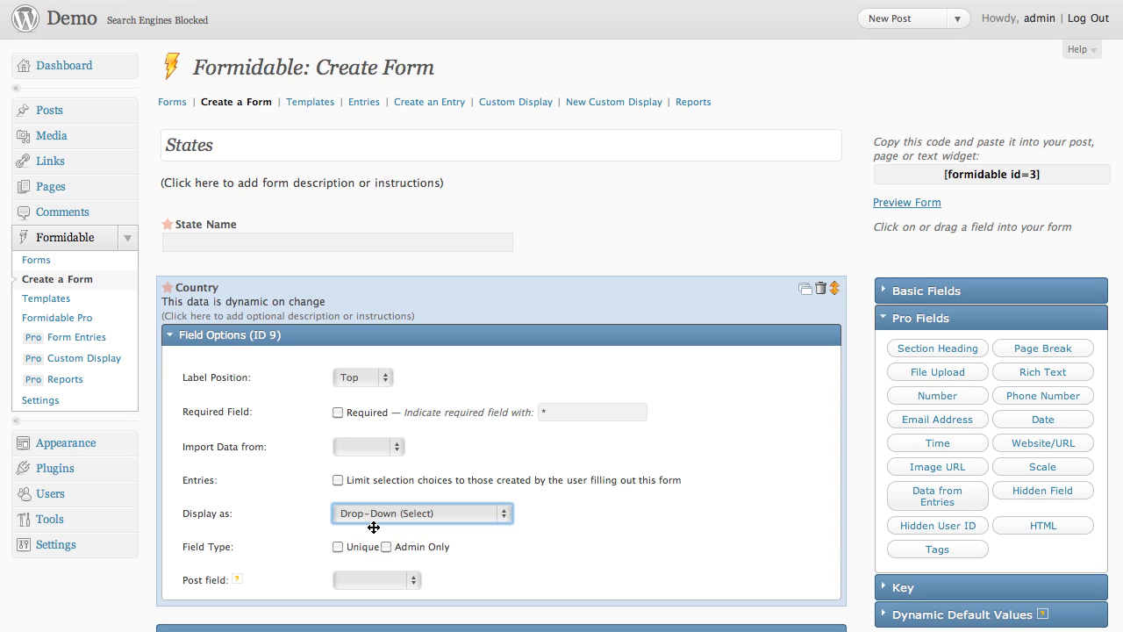
{"action": "left_click", "coordinate": [387, 449]}
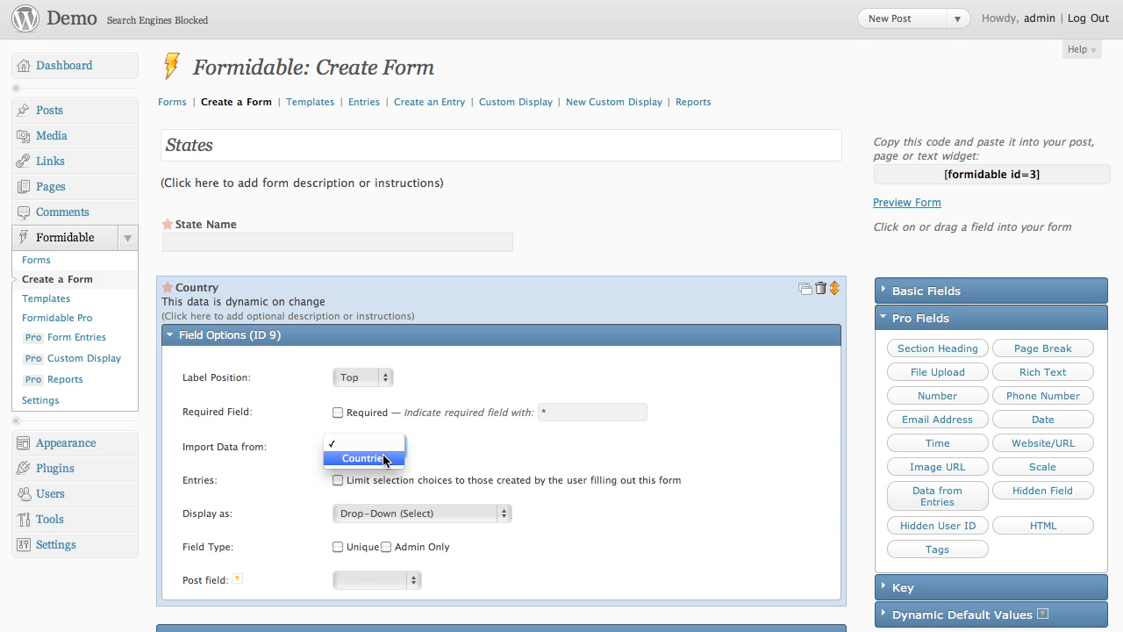
{"action": "left_click", "coordinate": [383, 456]}
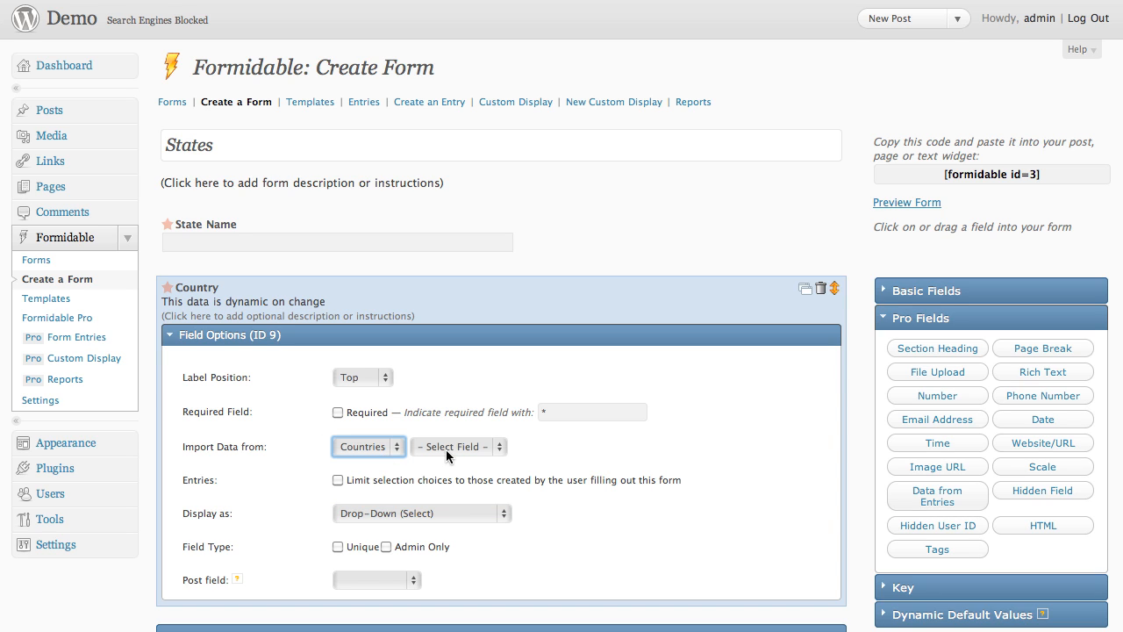
{"action": "left_click", "coordinate": [446, 449]}
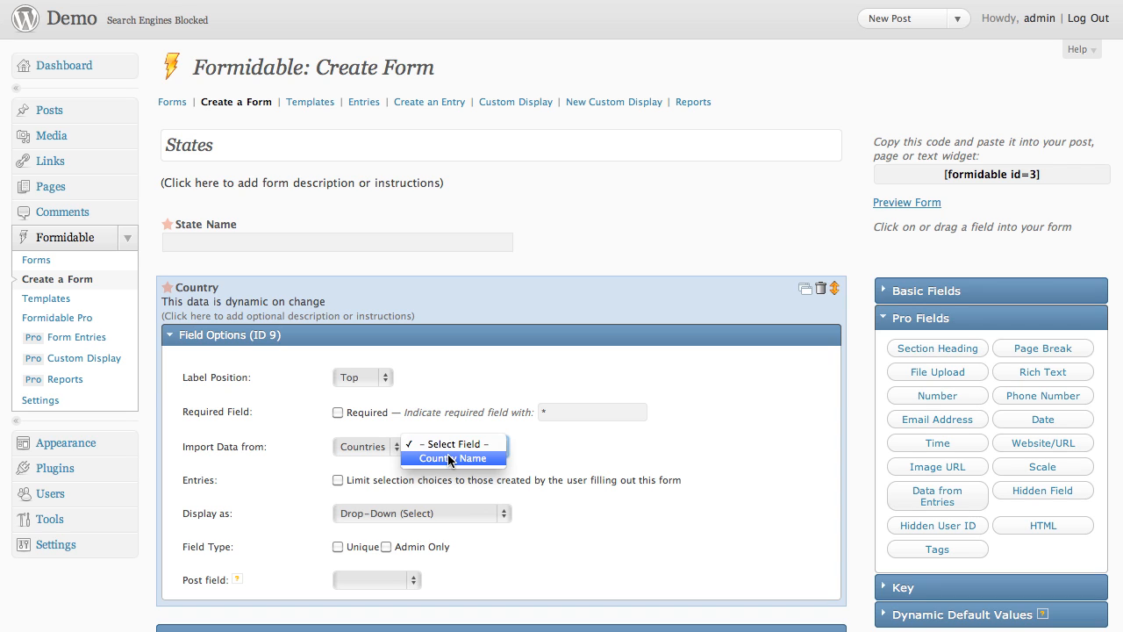
{"action": "left_click", "coordinate": [447, 457]}
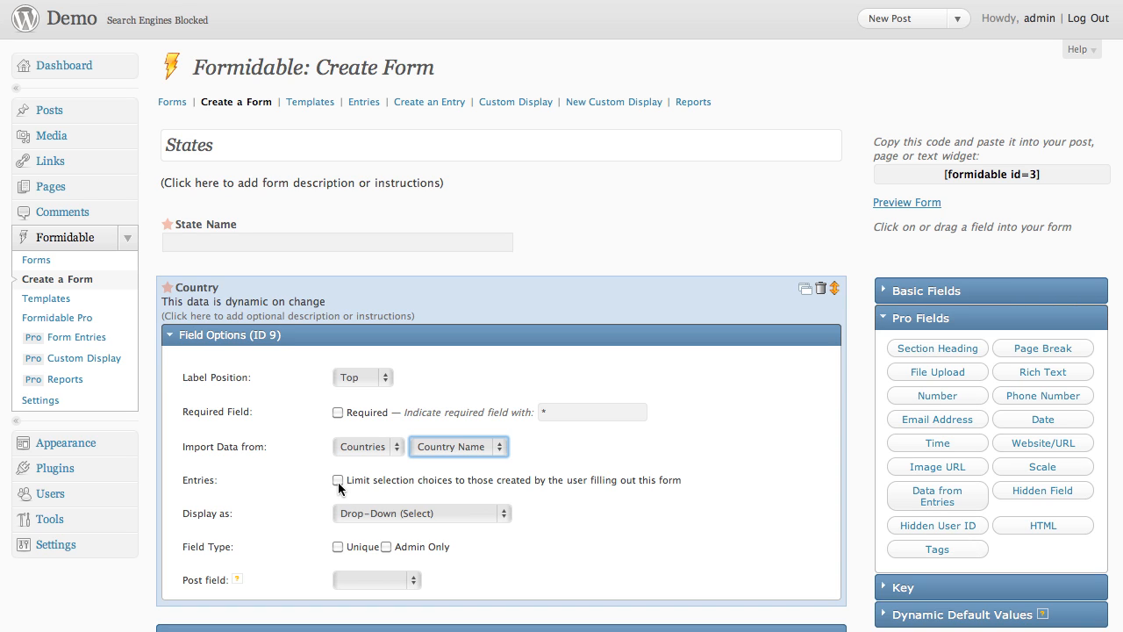
{"action": "left_click", "coordinate": [325, 341]}
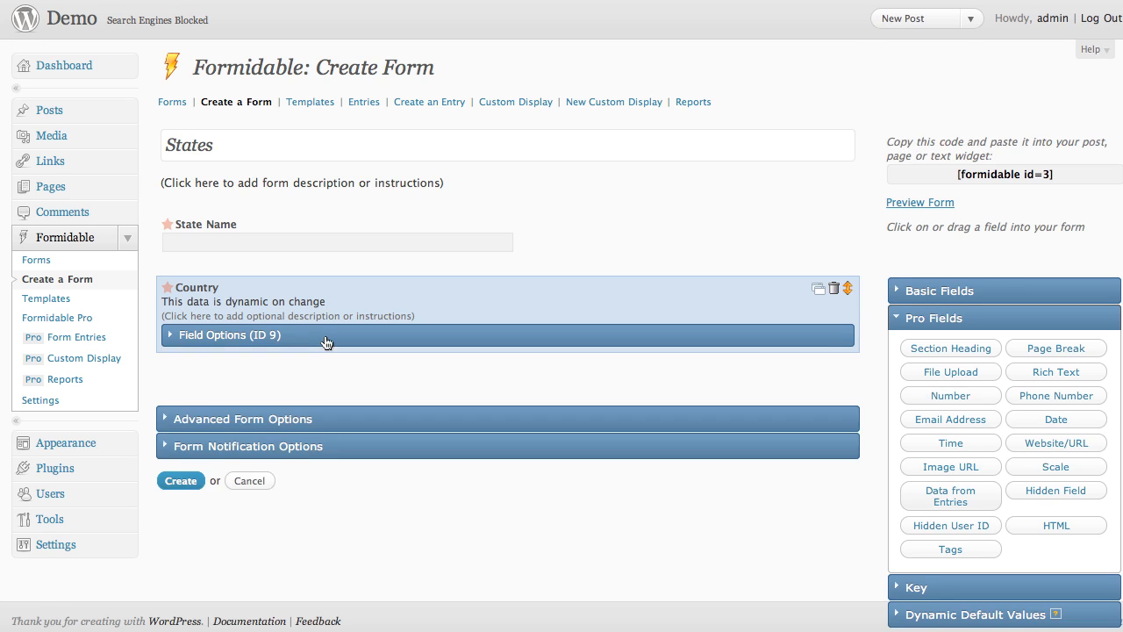
- Remove the email address that receives form responses from the States form's notification options and create the form
{"action": "left_click", "coordinate": [301, 445]}
{"action": "left_click", "coordinate": [301, 481]}
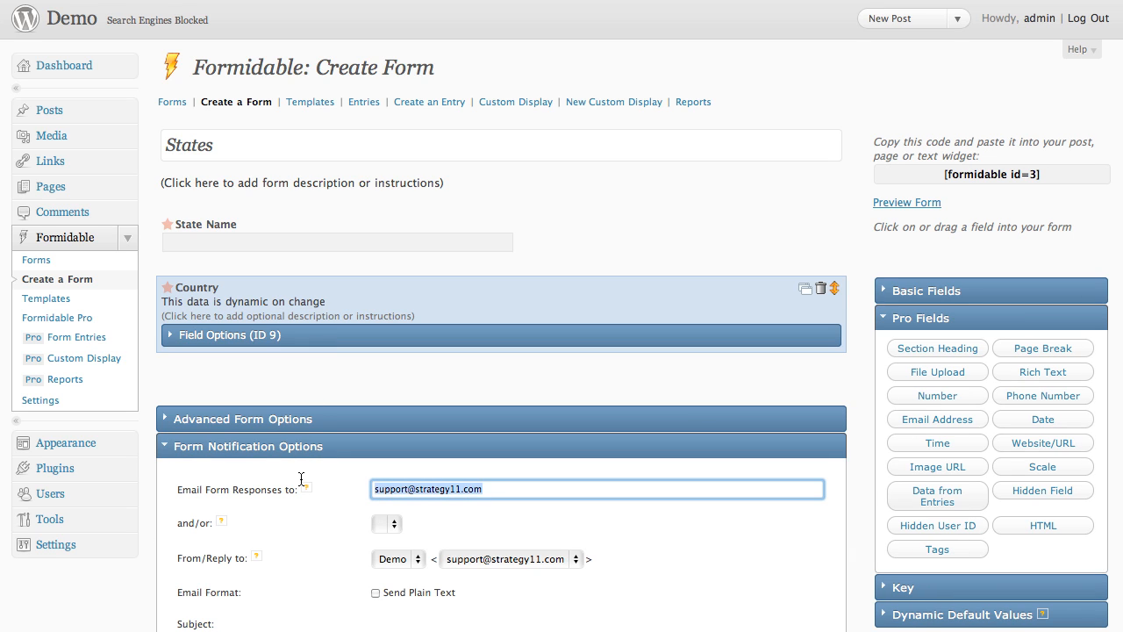
{"action": "key", "text": "BackSpace"}
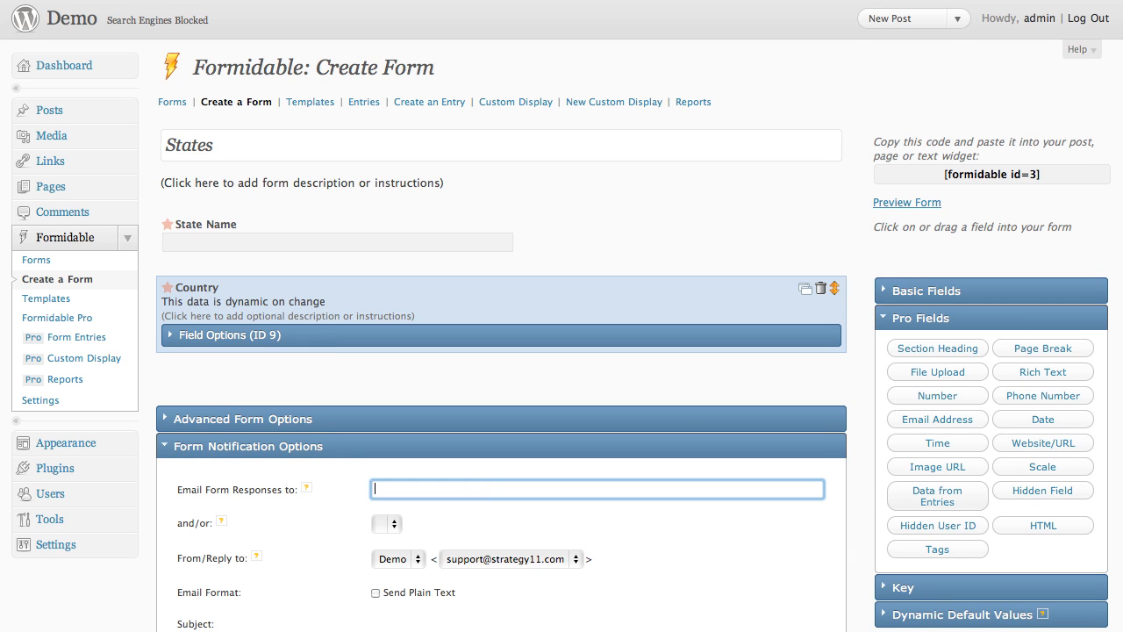
{"action": "left_click", "coordinate": [333, 453]}
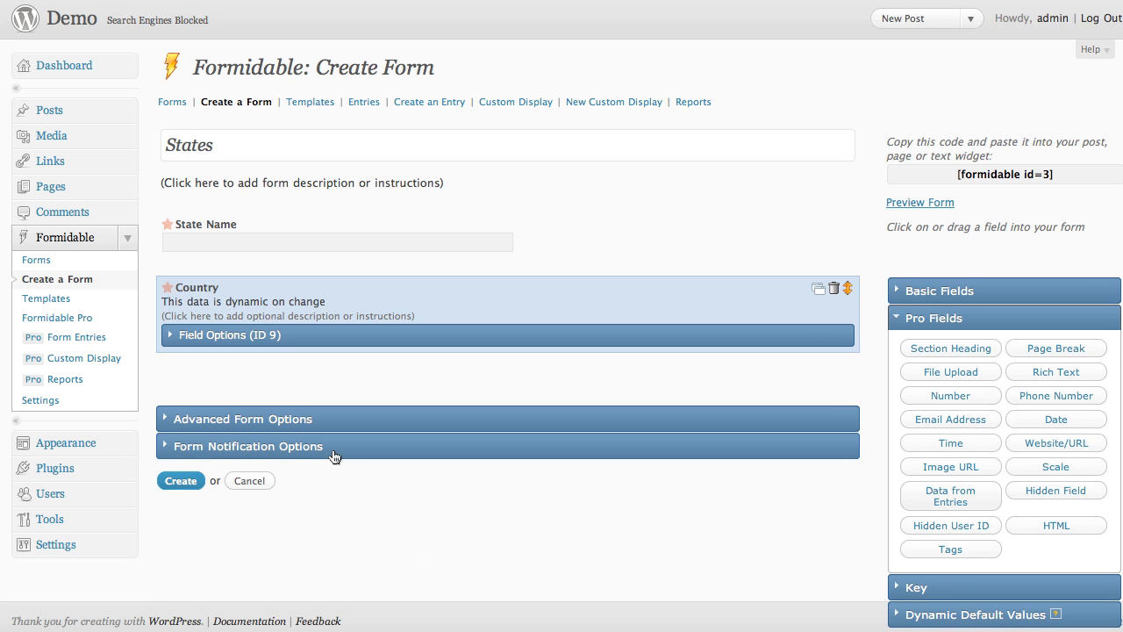
{"action": "left_click", "coordinate": [185, 484]}
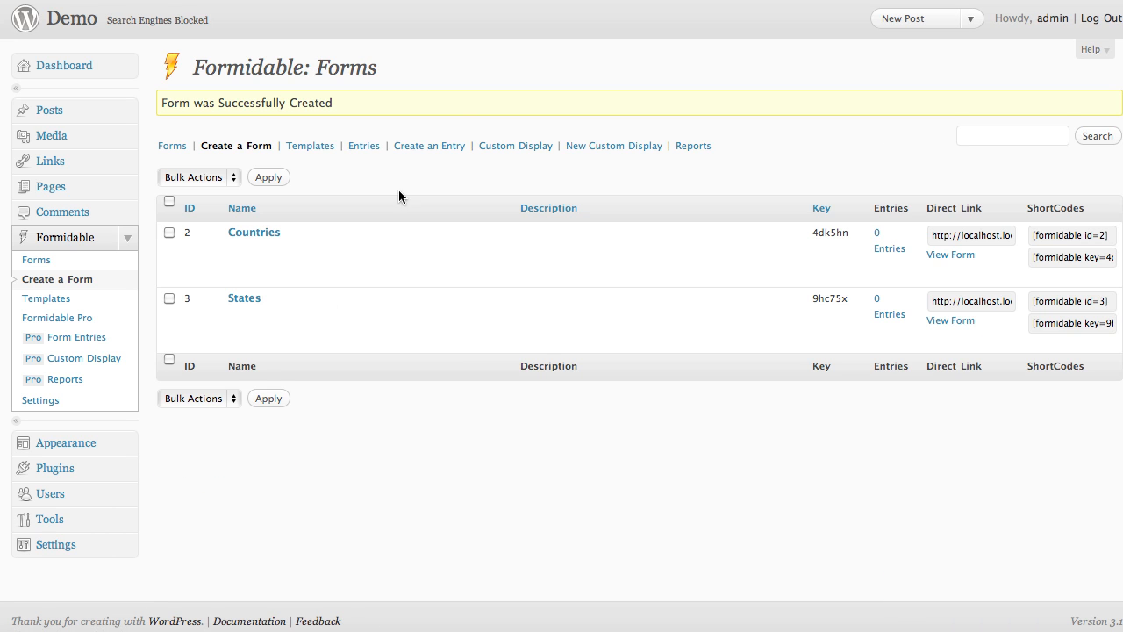
- Start a new blank form and title it Cities
{"action": "left_click", "coordinate": [413, 146]}
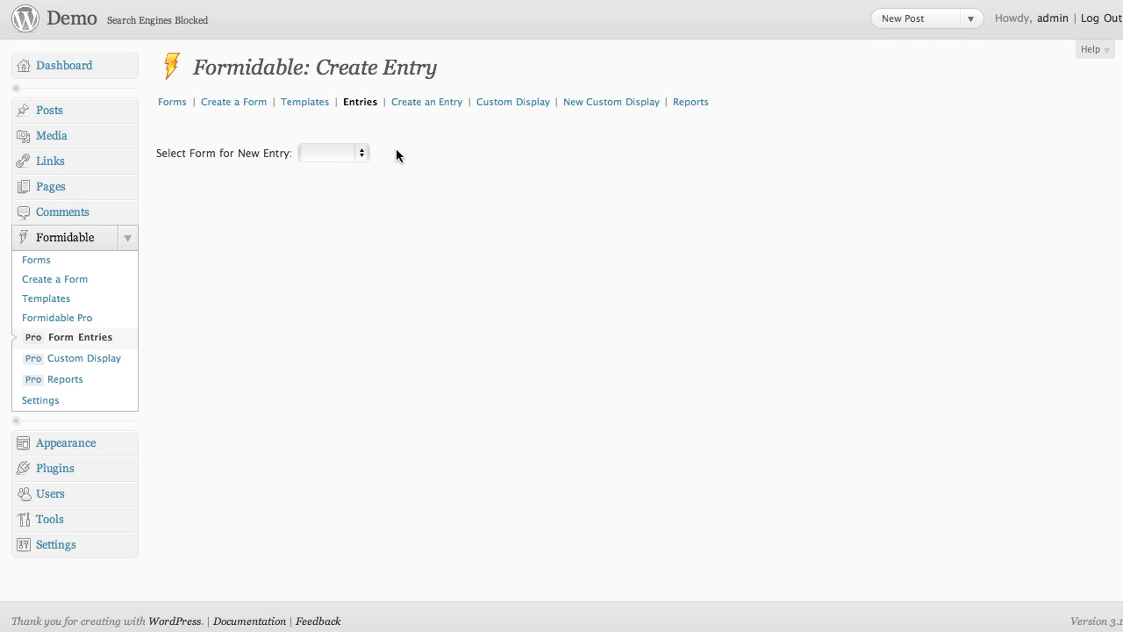
{"action": "left_click", "coordinate": [245, 103]}
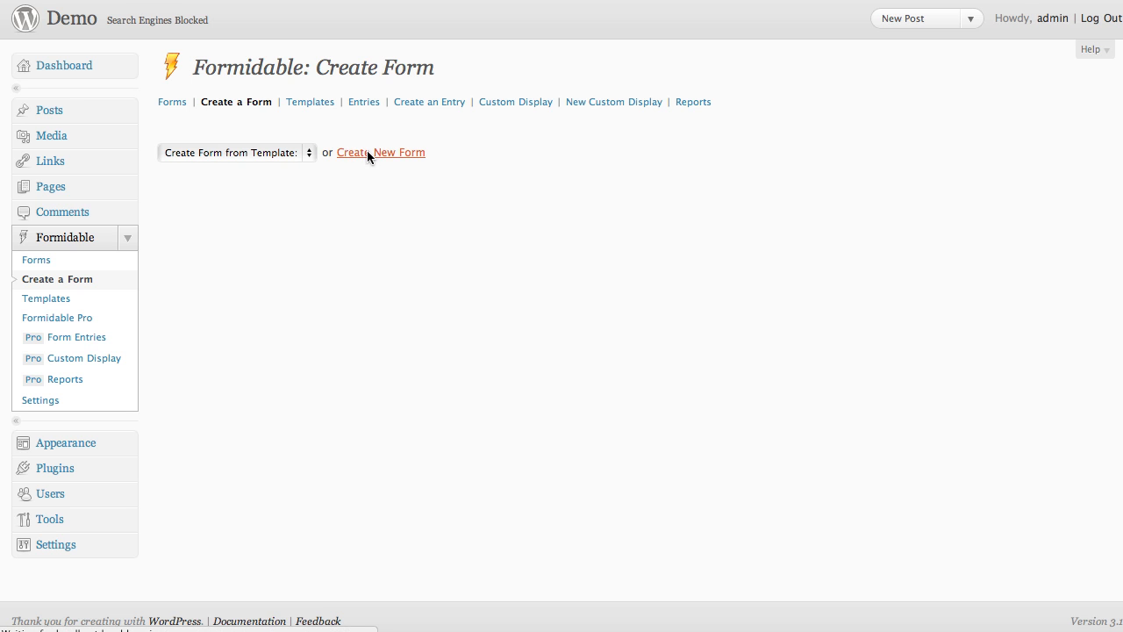
{"action": "left_click", "coordinate": [279, 145]}
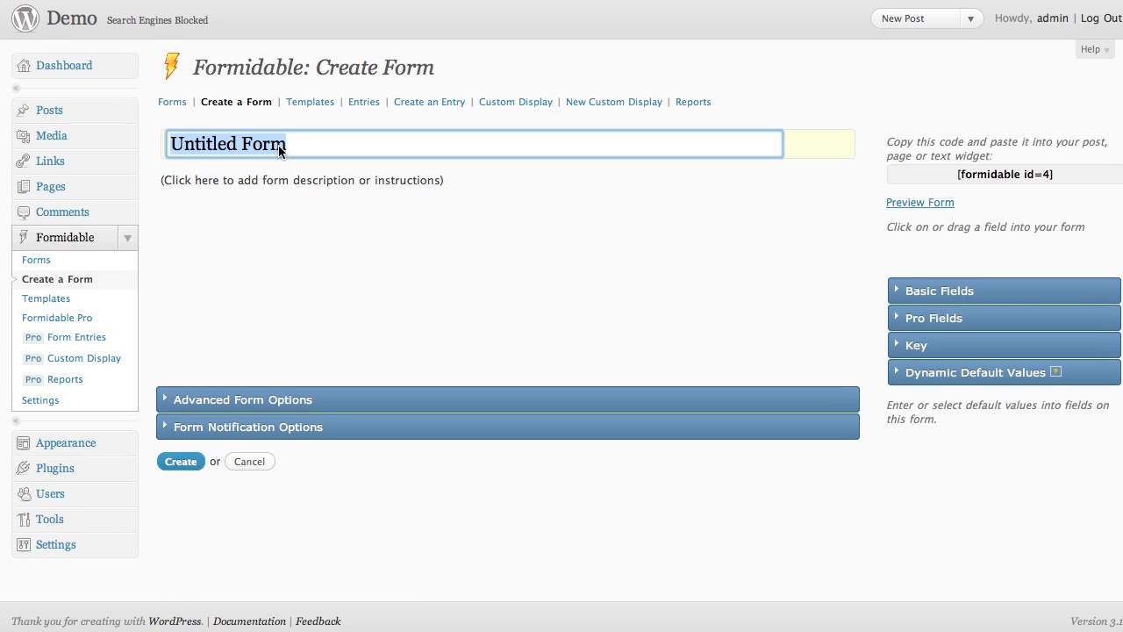
{"action": "type", "text": "Cities"}
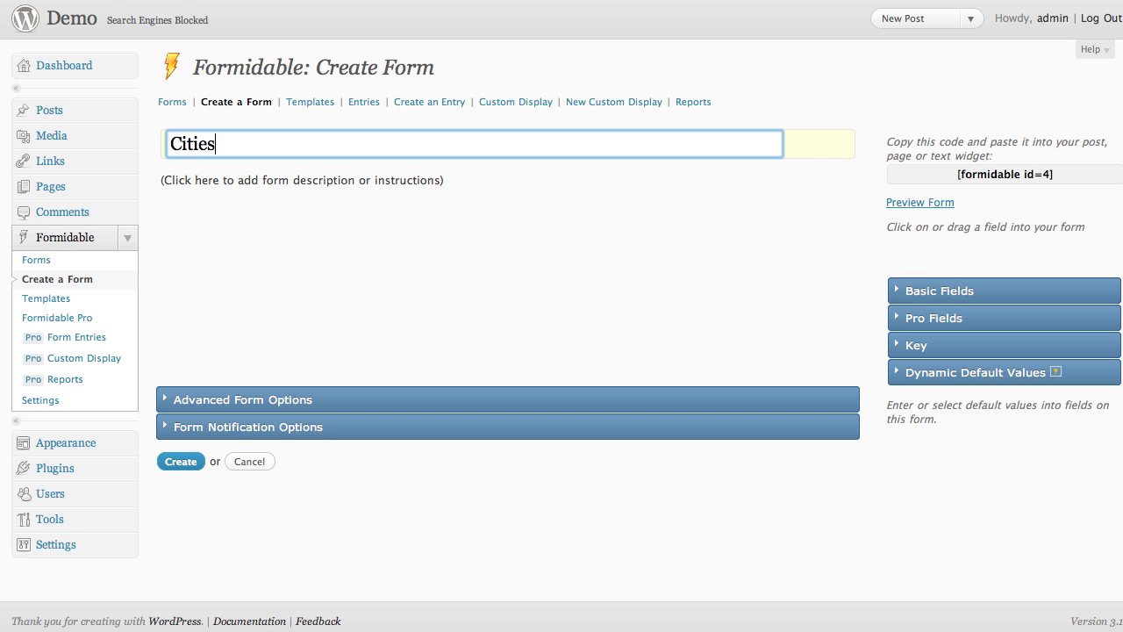
- Add a Data from Entries field to the Cities form and label it State
{"action": "left_click", "coordinate": [951, 319]}
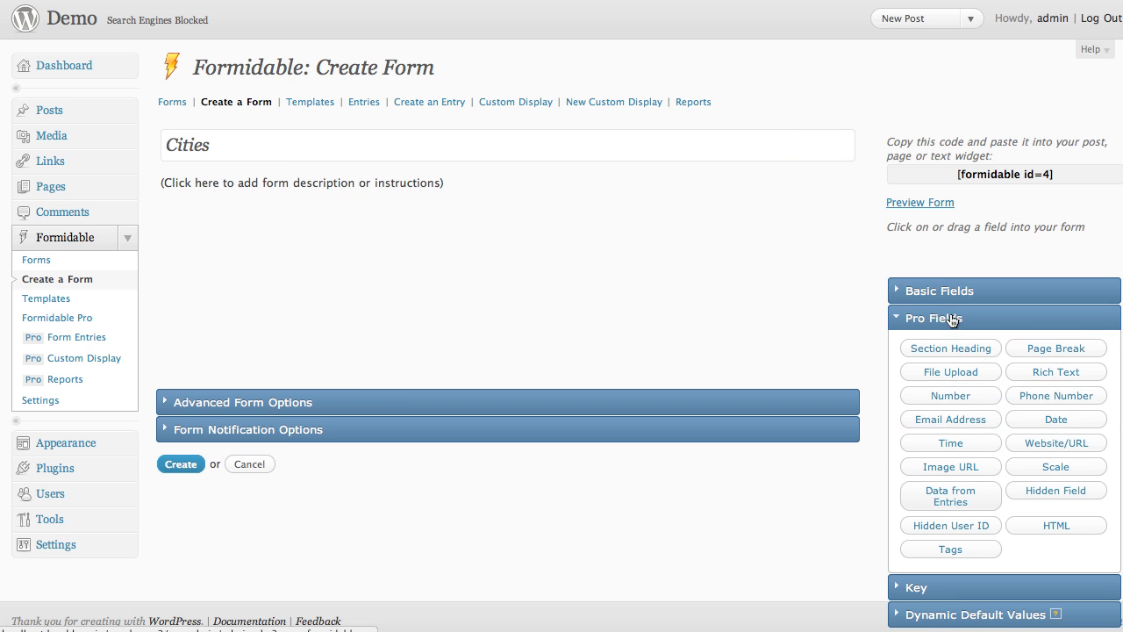
{"action": "left_click", "coordinate": [957, 495]}
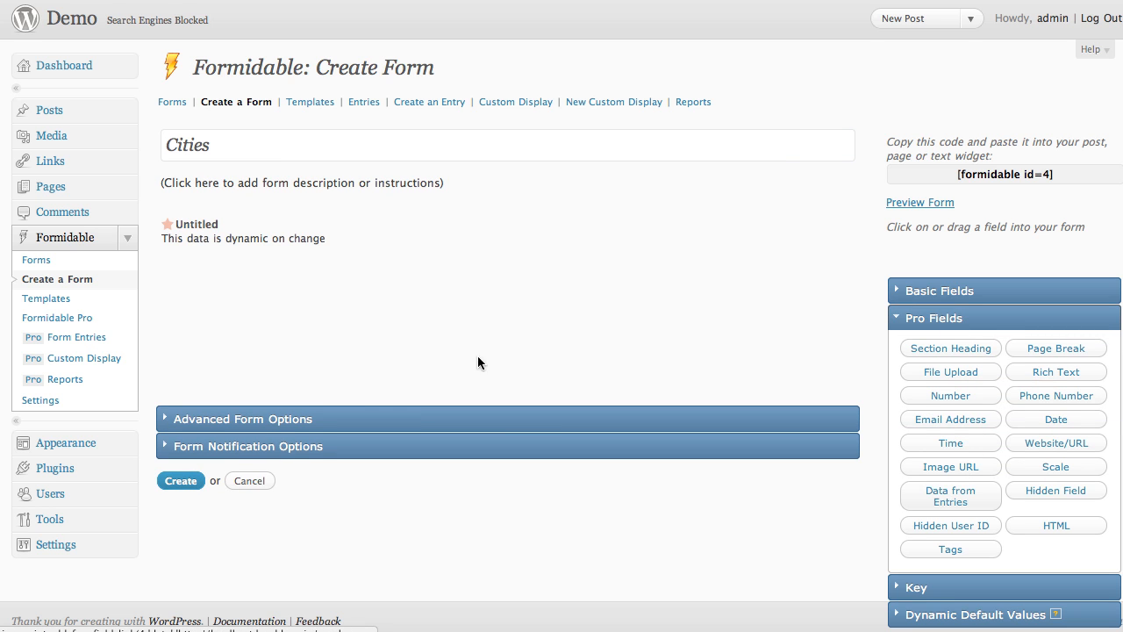
{"action": "left_click", "coordinate": [198, 223]}
{"action": "type", "text": "S"}
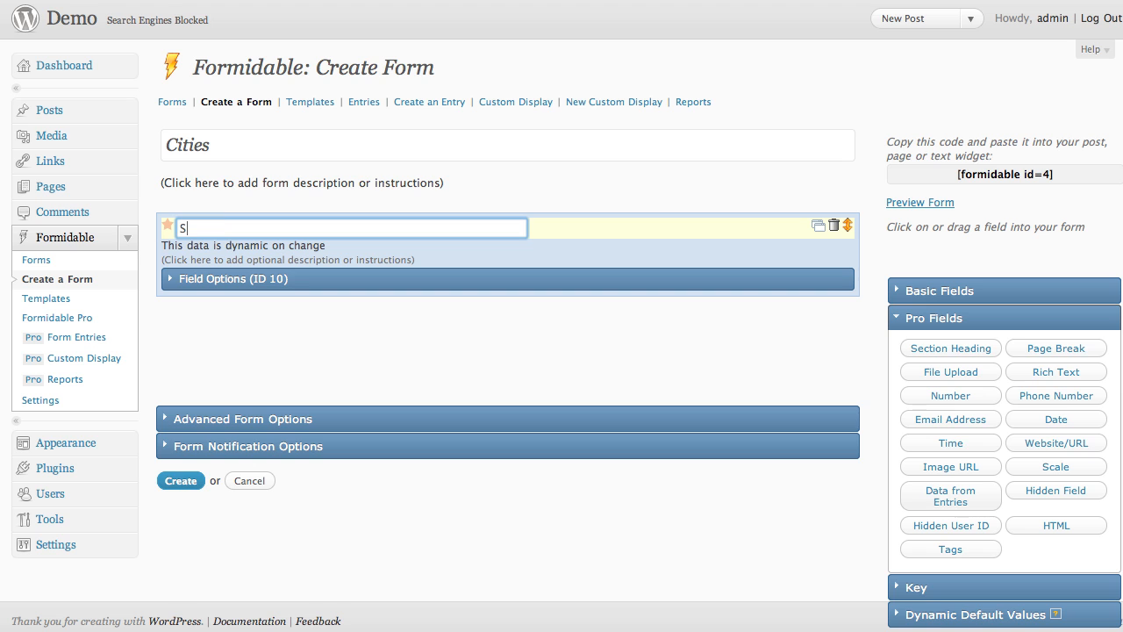
{"action": "type", "text": "tates"}
{"action": "key", "text": "BackSpace"}
- Import the State field's data from the States form's State Name field
{"action": "left_click", "coordinate": [299, 278]}
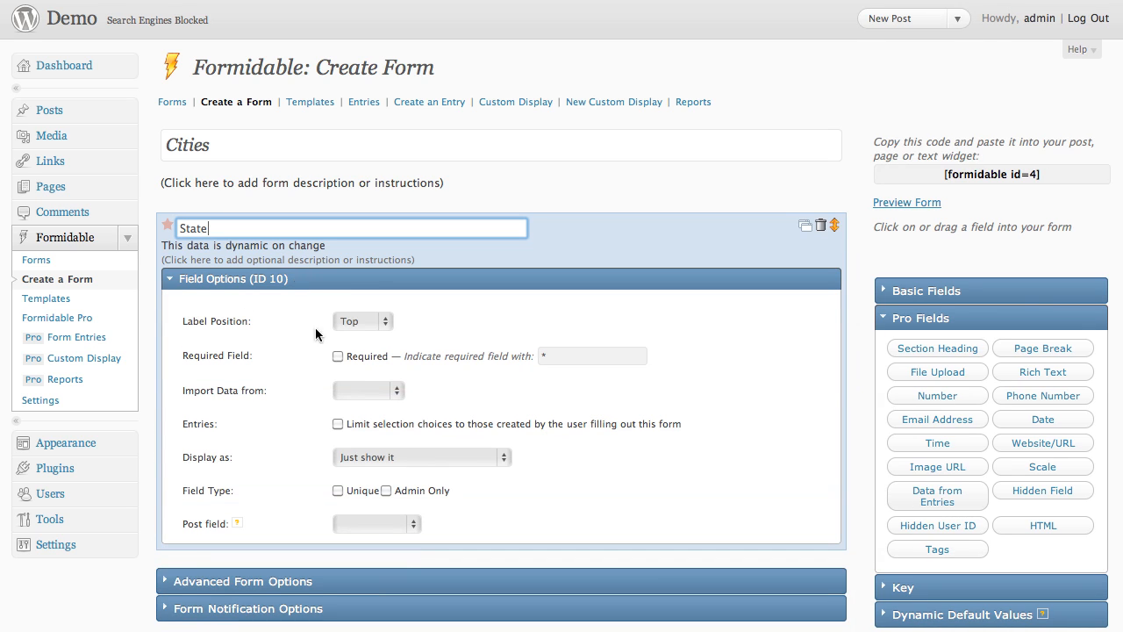
{"action": "left_click", "coordinate": [360, 390]}
{"action": "left_click", "coordinate": [378, 410]}
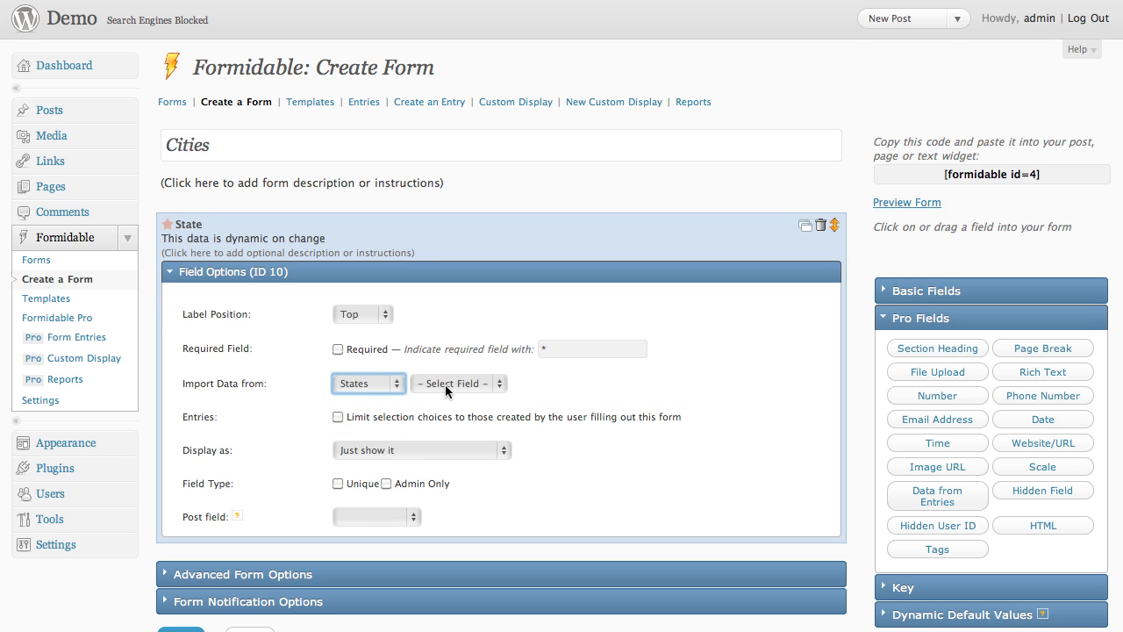
{"action": "left_click", "coordinate": [444, 384]}
{"action": "left_click", "coordinate": [450, 395]}
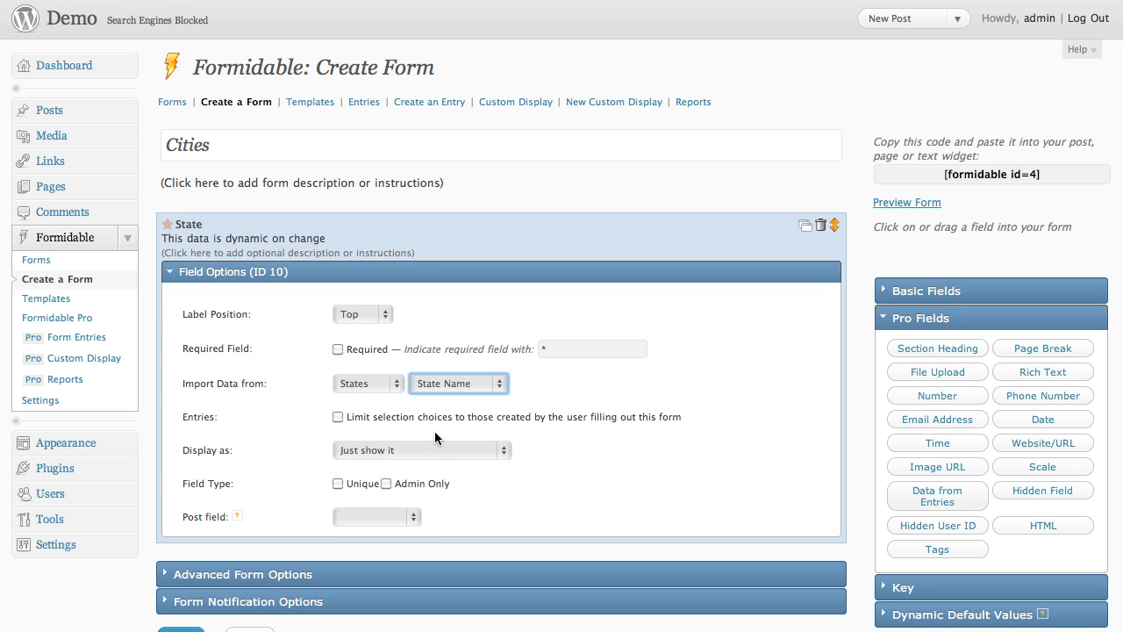
- Display the State field as a Drop-Down (Select) and make it required
{"action": "left_click", "coordinate": [419, 453]}
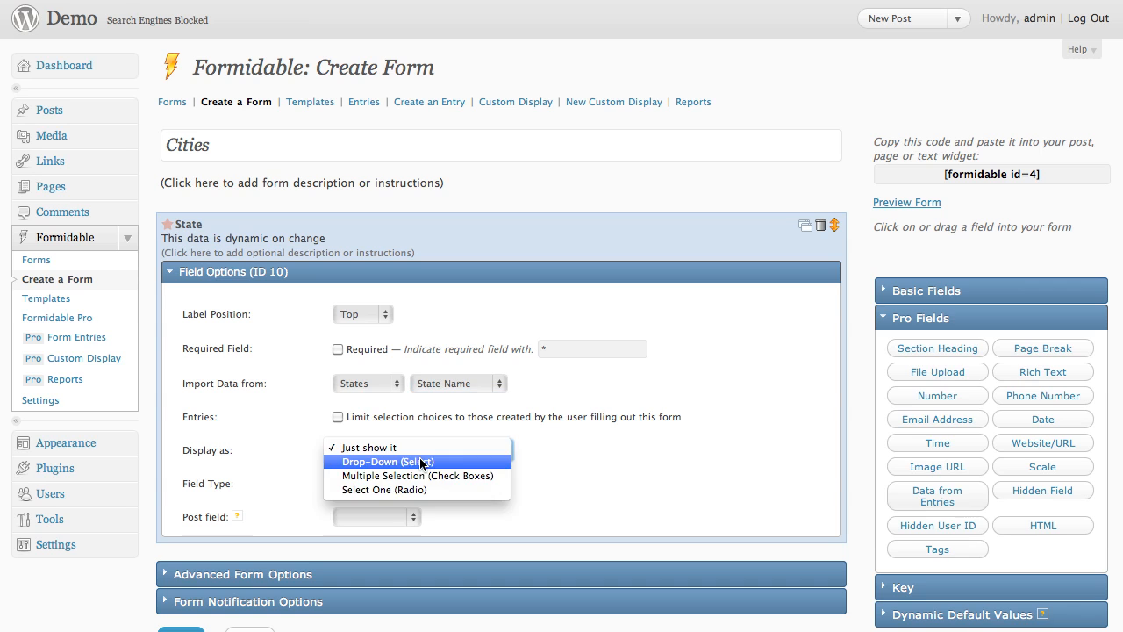
{"action": "left_click", "coordinate": [419, 457]}
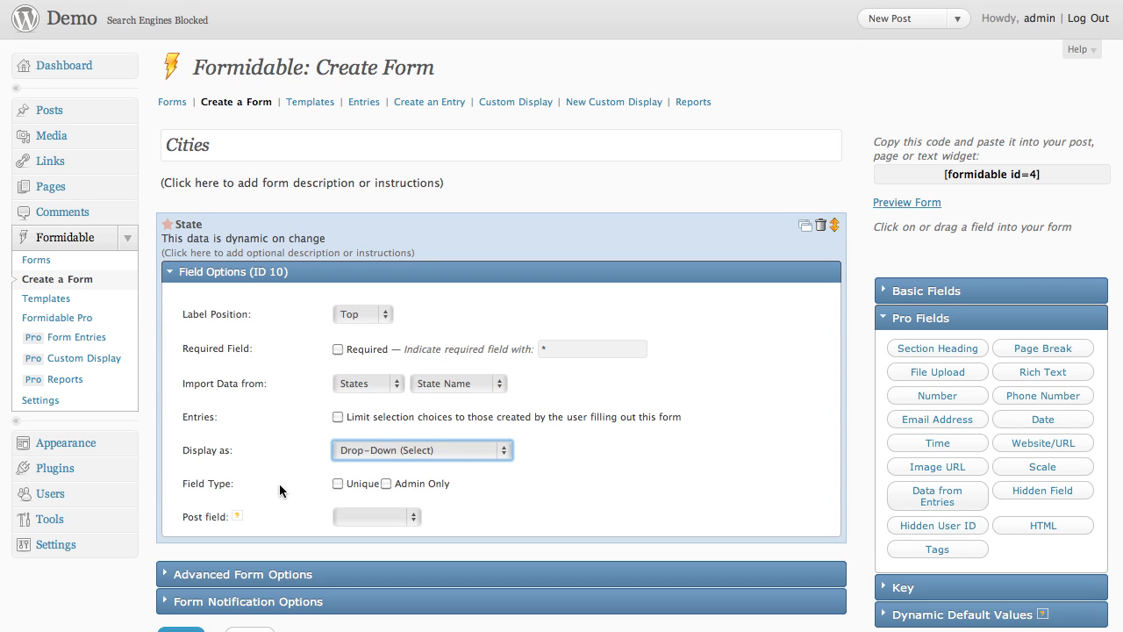
{"action": "left_click", "coordinate": [168, 227]}
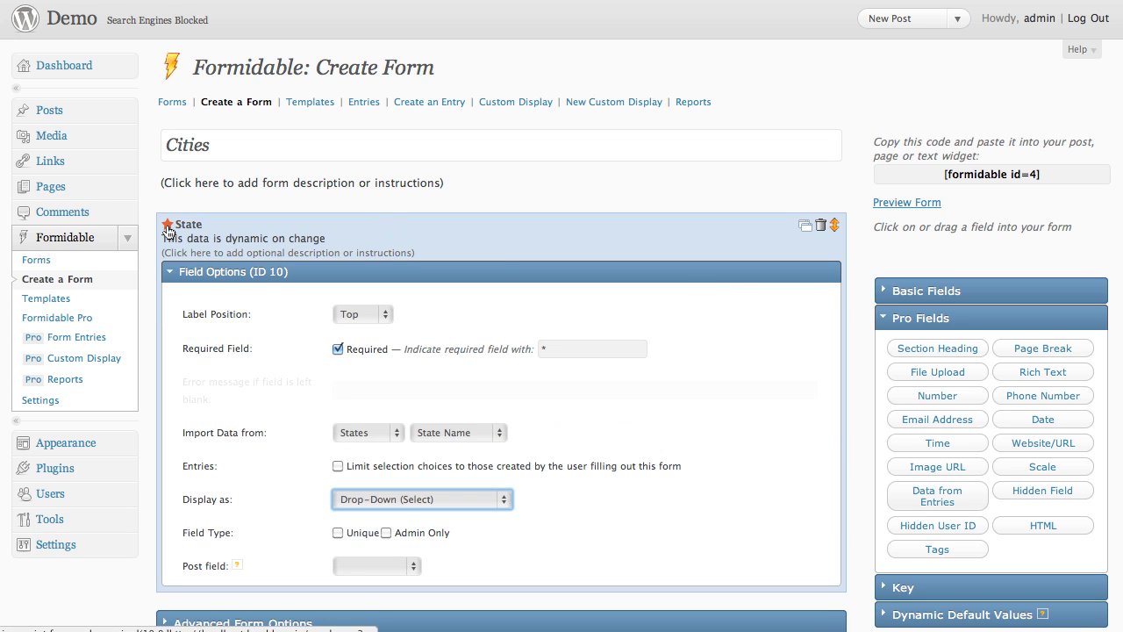
{"action": "left_click", "coordinate": [257, 277]}
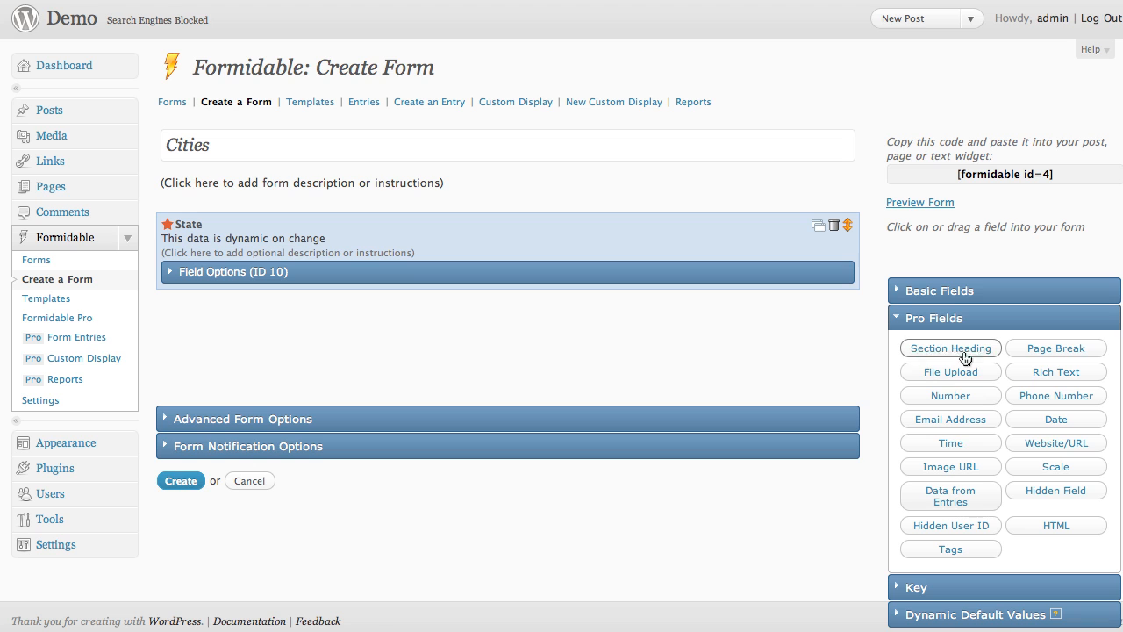
- Add a required one-line text input field labelled City below the State field
{"action": "left_click", "coordinate": [946, 290]}
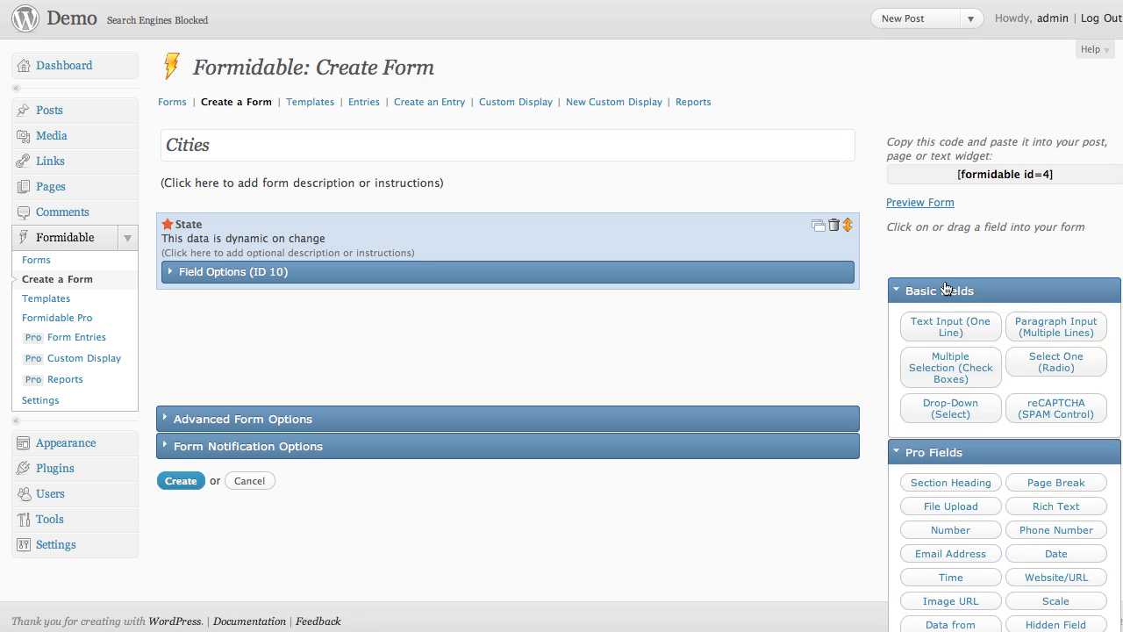
{"action": "left_click", "coordinate": [943, 326]}
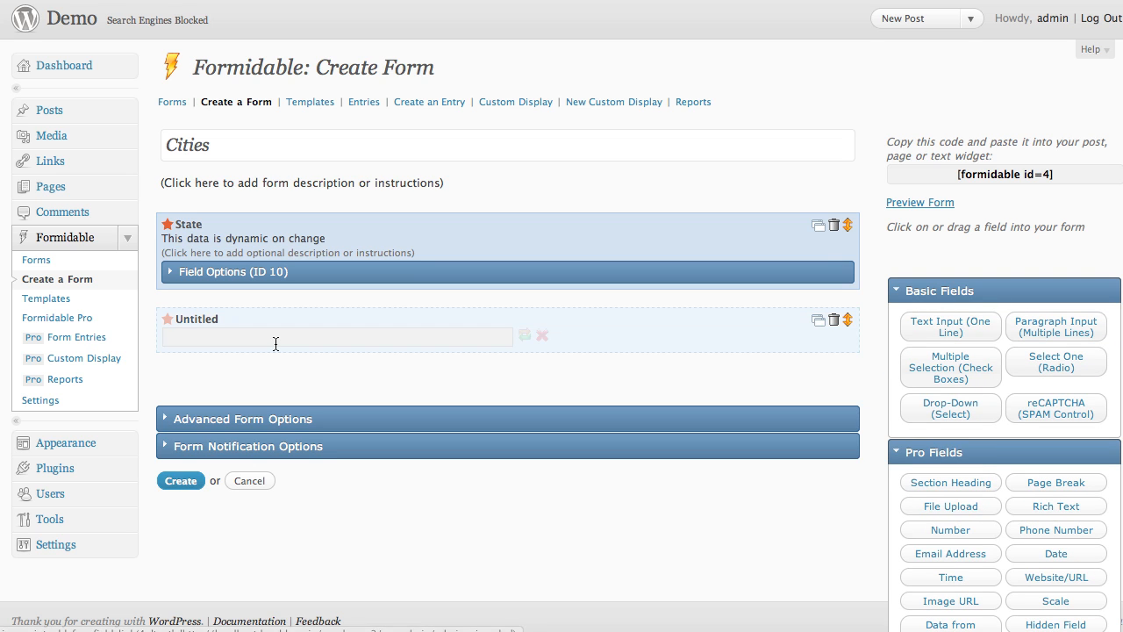
{"action": "left_click", "coordinate": [197, 321]}
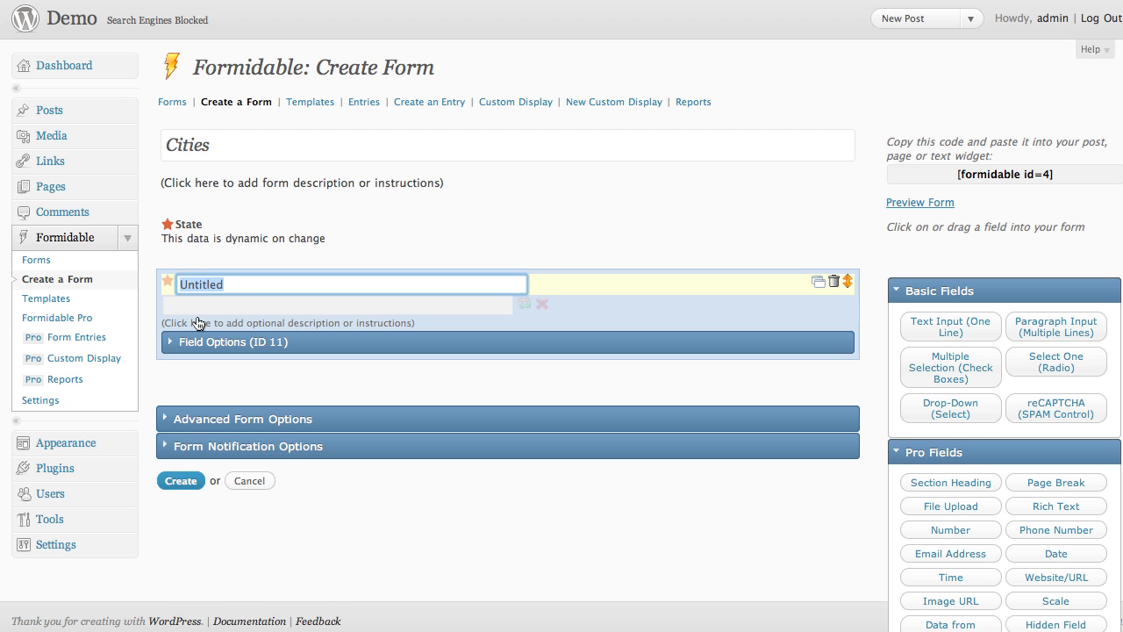
{"action": "type", "text": "City"}
- Remove the email address that receives form responses from the Cities form's notification options and create the form
{"action": "left_click", "coordinate": [217, 446]}
{"action": "left_click", "coordinate": [489, 493]}
{"action": "left_click_drag", "start_coordinate": [489, 493], "coordinate": [310, 478]}
{"action": "key", "text": "BackSpace"}
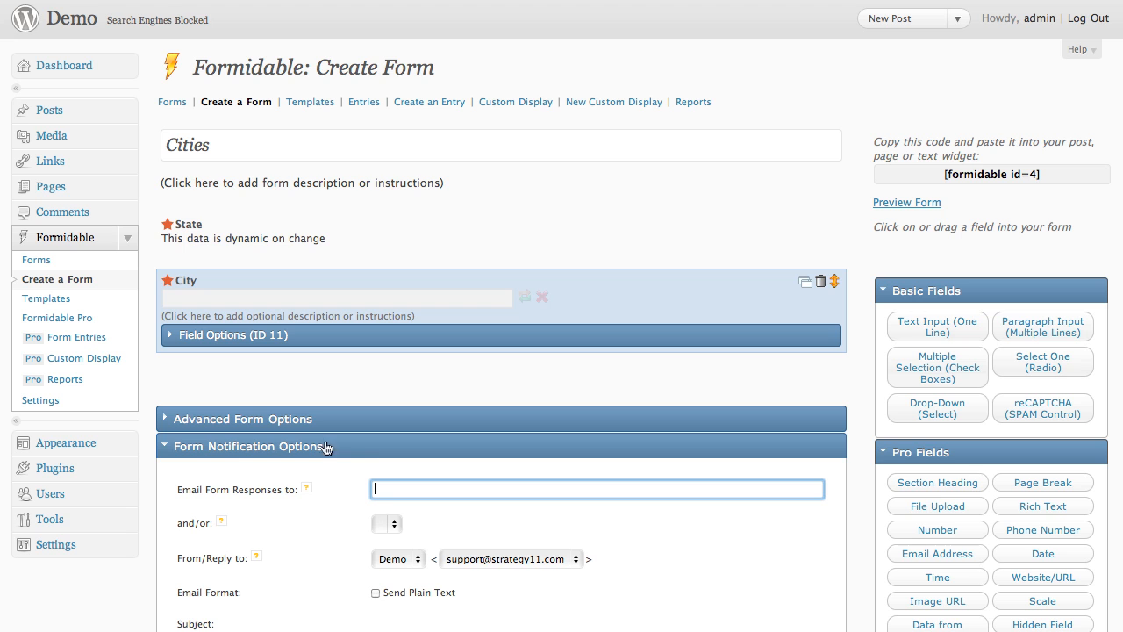
{"action": "left_click", "coordinate": [280, 446]}
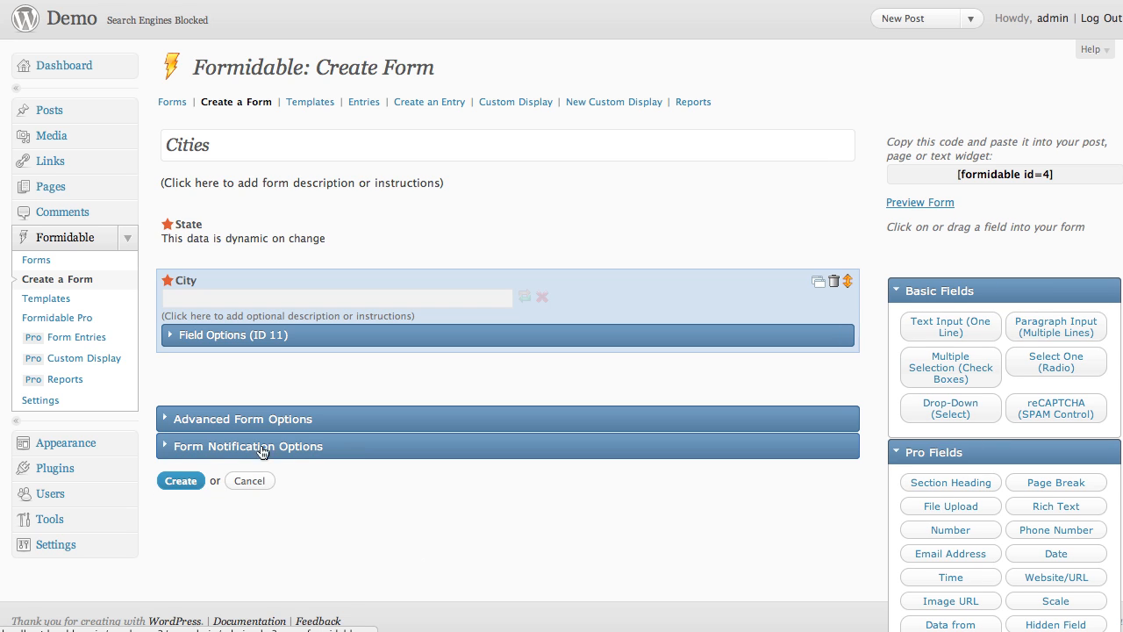
{"action": "left_click", "coordinate": [186, 488]}
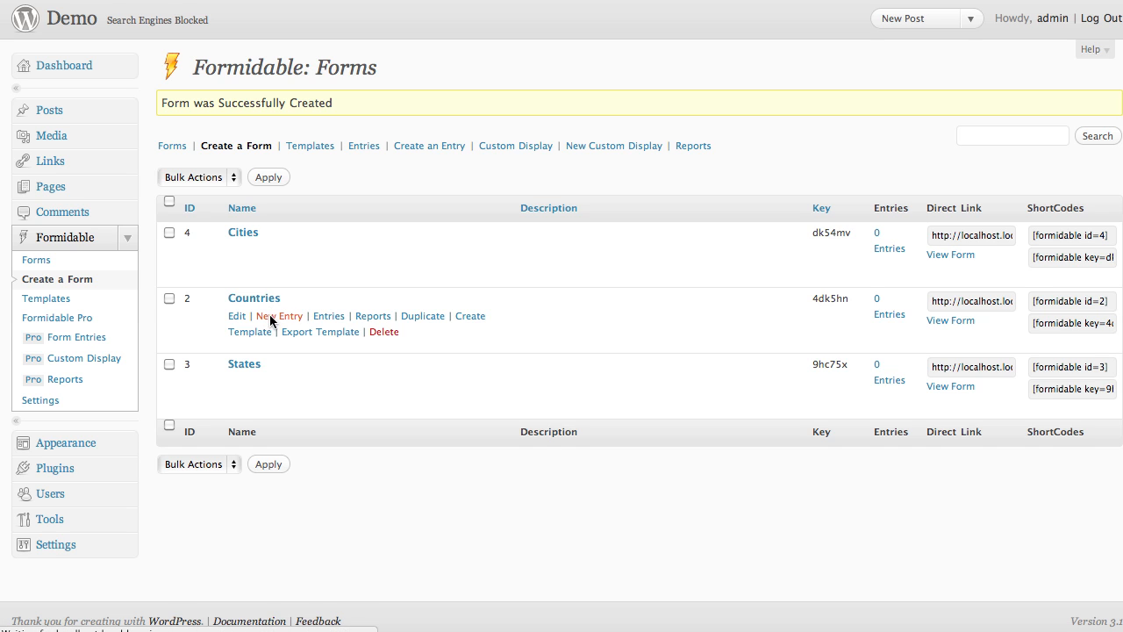
- Create a Countries entry with the country name United States
{"action": "left_click", "coordinate": [236, 197]}
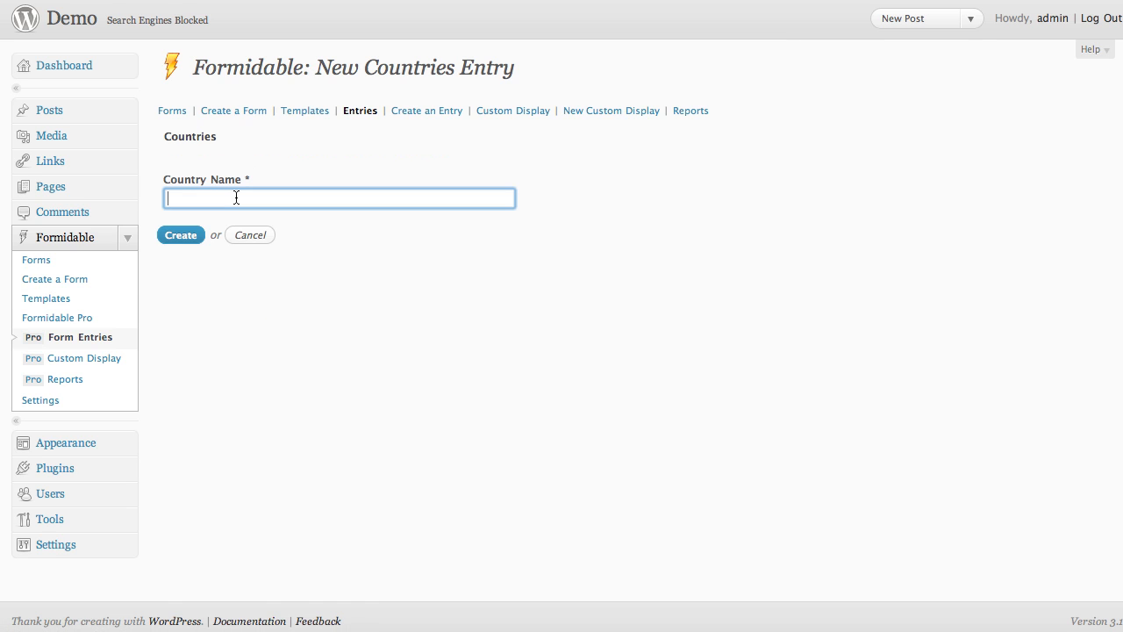
{"action": "type", "text": "United States"}
{"action": "left_click", "coordinate": [174, 238]}
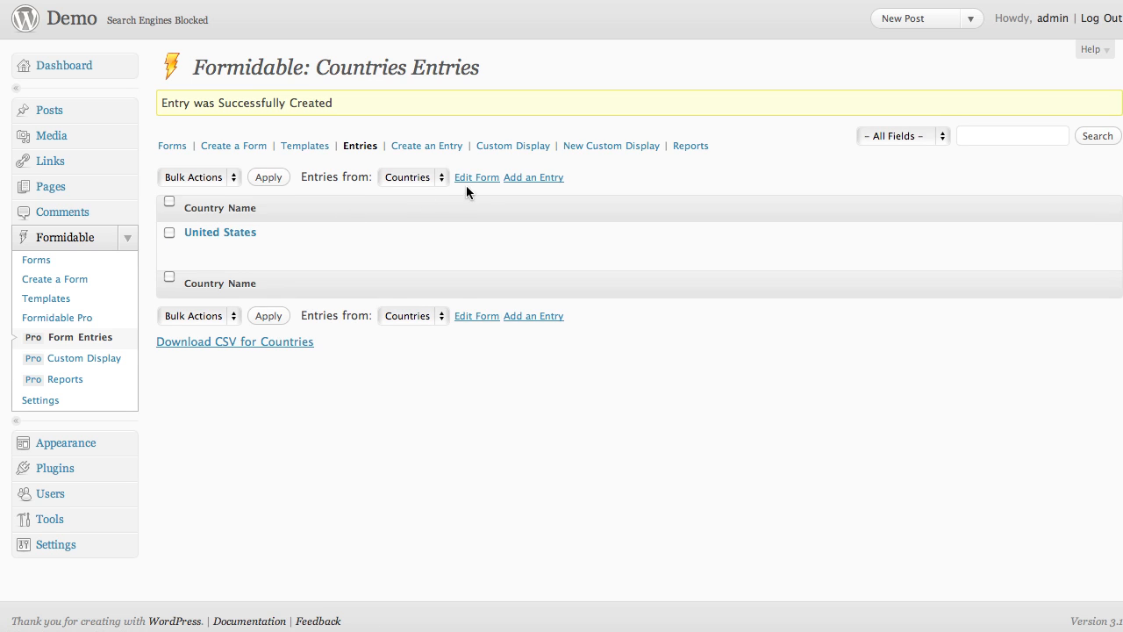
- Create another Countries entry with the country name Canada
{"action": "left_click", "coordinate": [528, 176]}
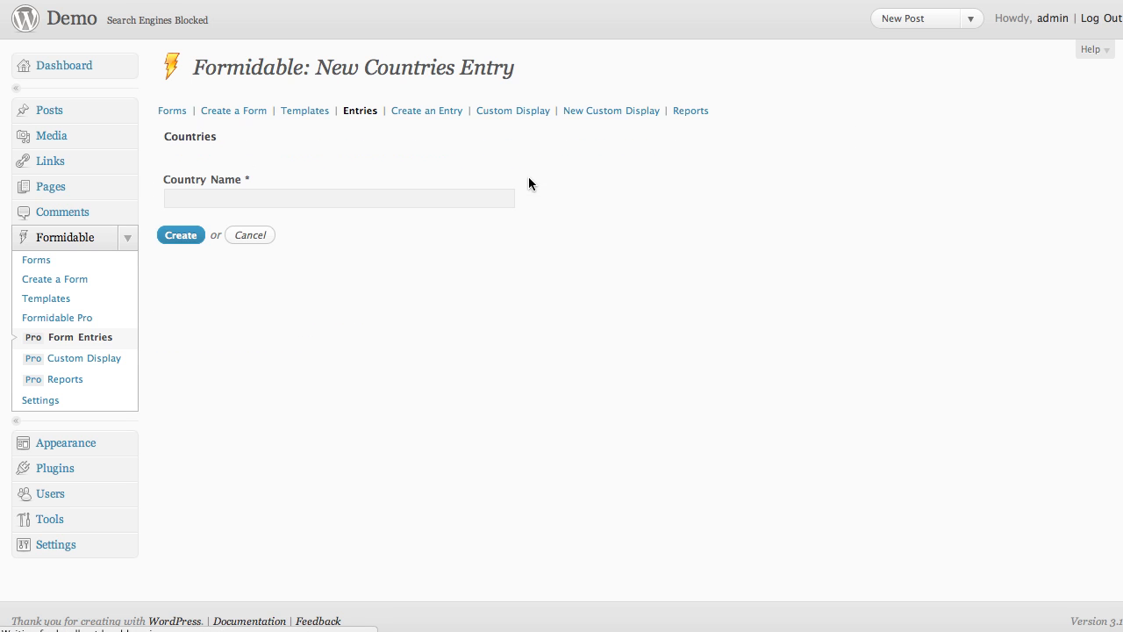
{"action": "left_click", "coordinate": [364, 199]}
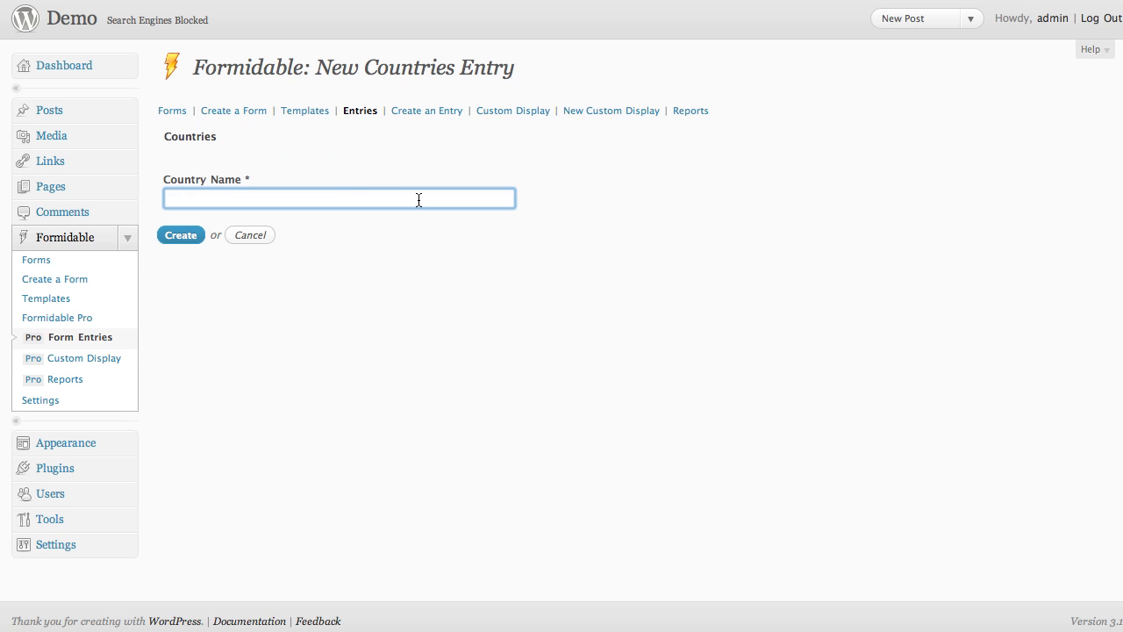
{"action": "type", "text": "Canada"}
{"action": "left_click", "coordinate": [179, 236]}
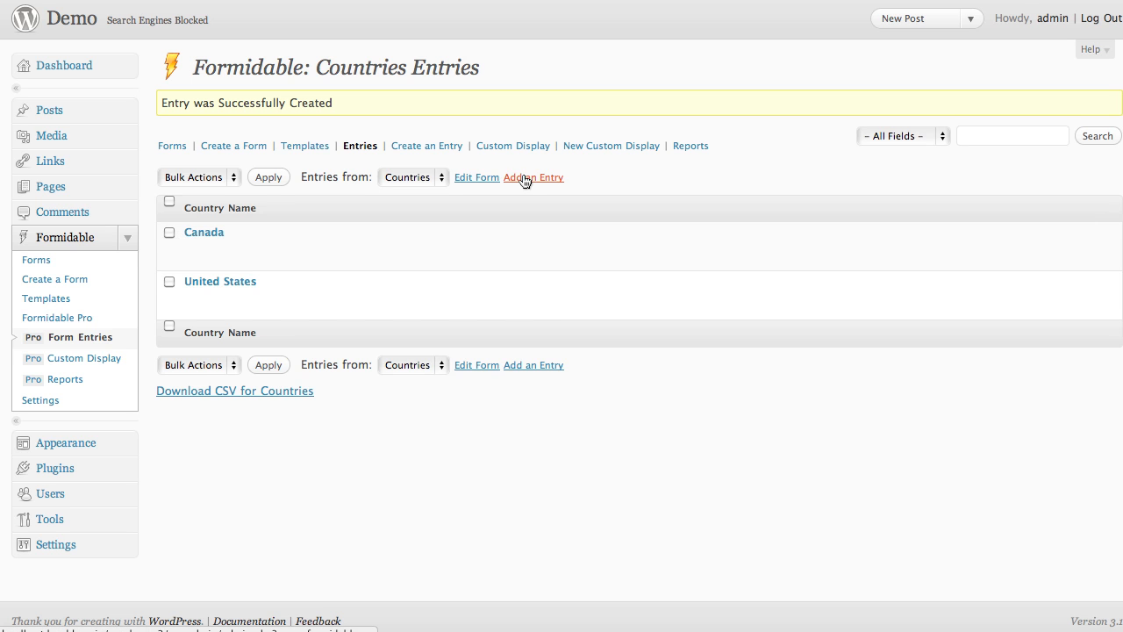
- Create a further Countries entry with the country name Mexico
{"action": "left_click", "coordinate": [524, 178]}
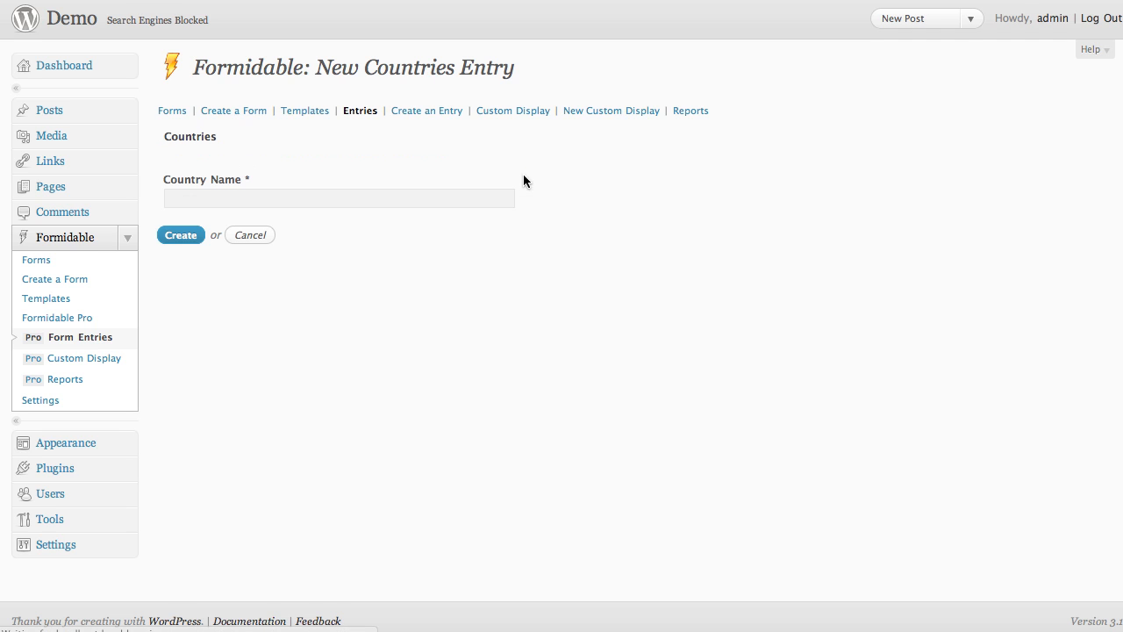
{"action": "left_click", "coordinate": [396, 199]}
{"action": "type", "text": "Mexico"}
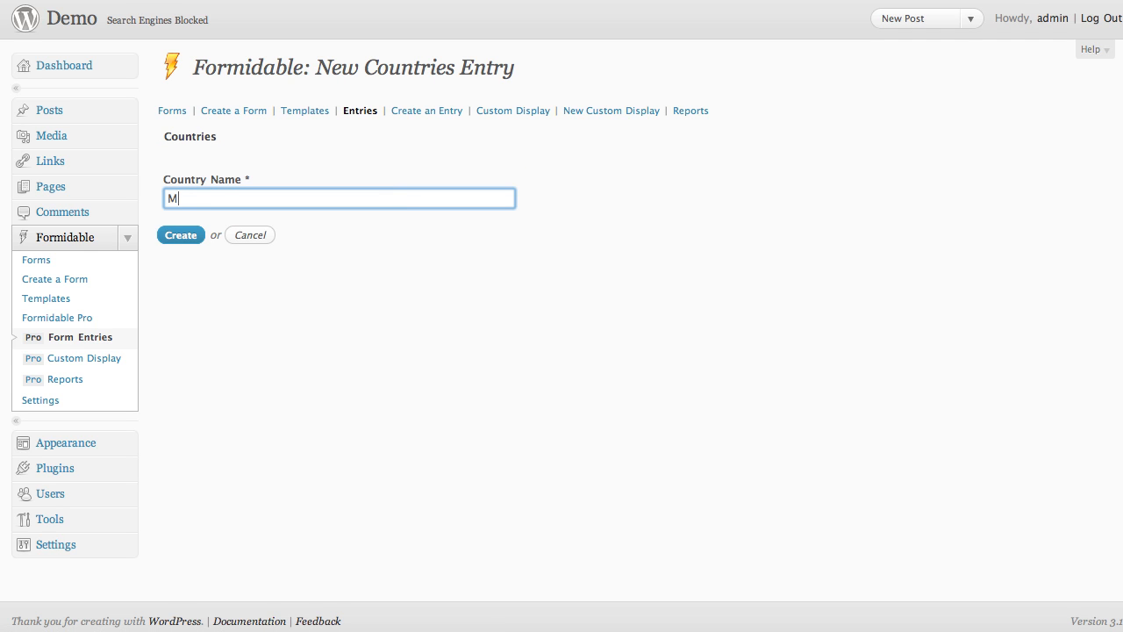
{"action": "left_click", "coordinate": [178, 236]}
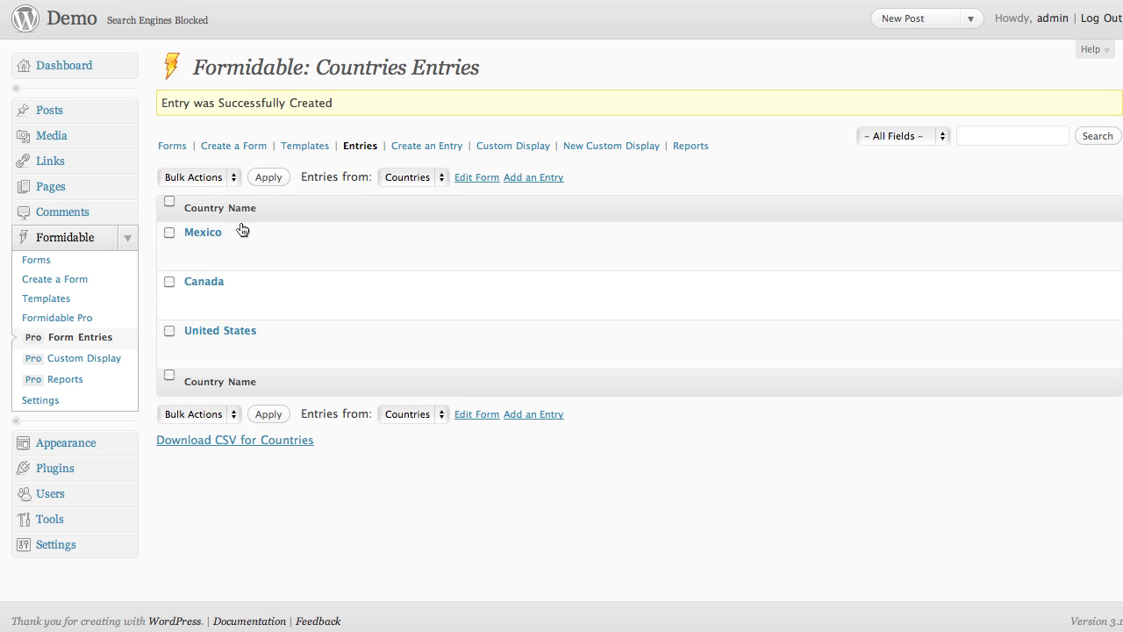
- Switch to the States entries and create an entry with state name California and country United States
{"action": "left_click", "coordinate": [419, 179]}
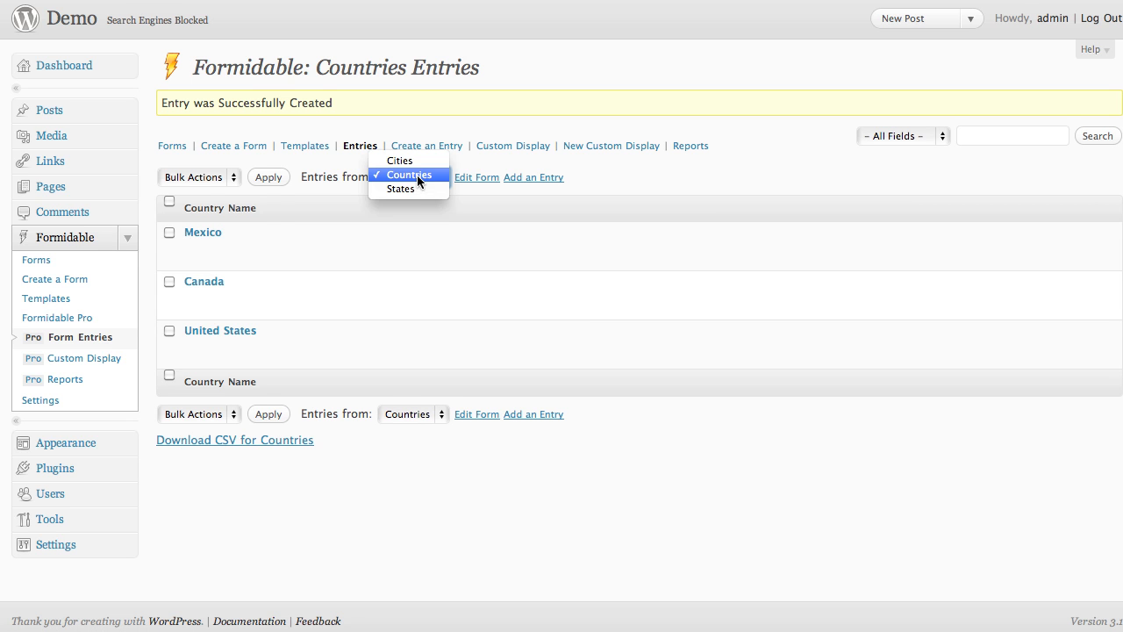
{"action": "left_click", "coordinate": [409, 186]}
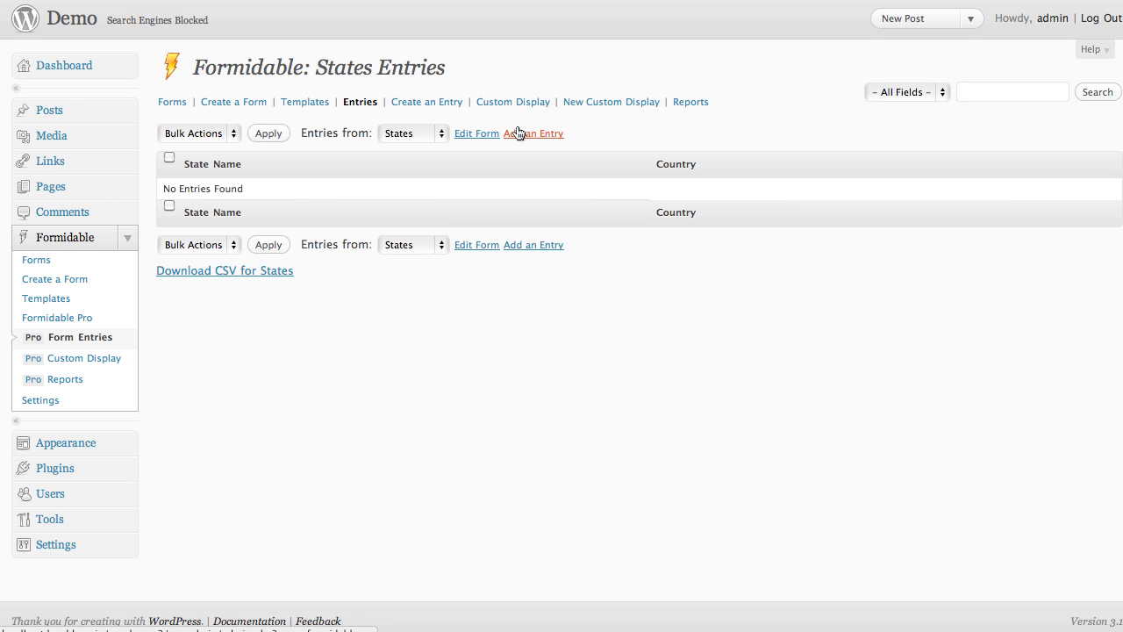
{"action": "left_click", "coordinate": [517, 134]}
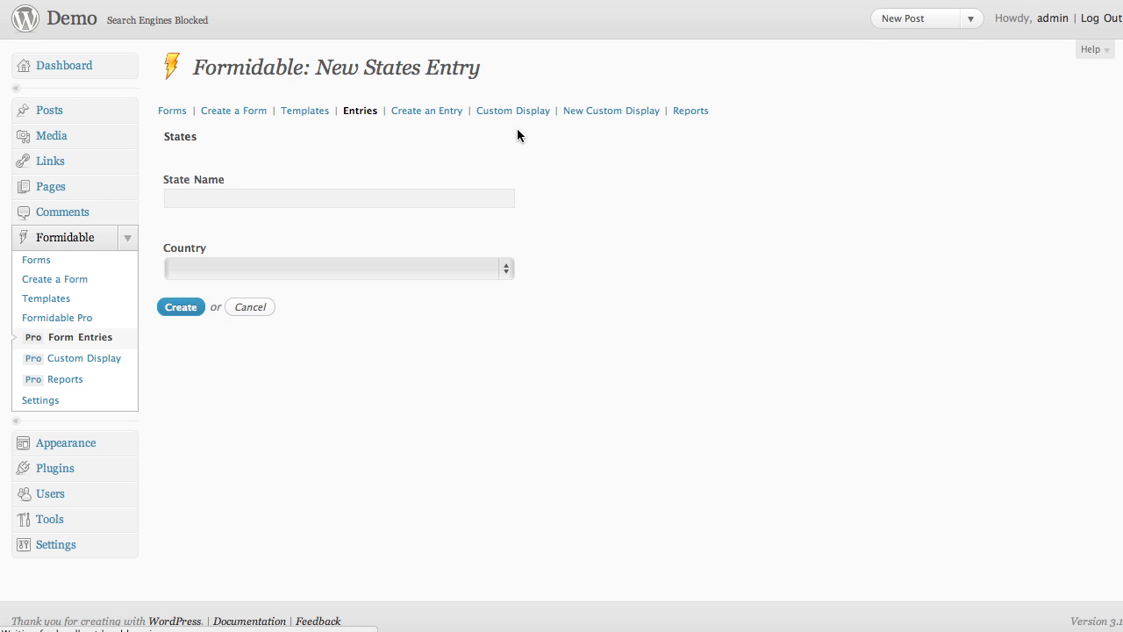
{"action": "left_click", "coordinate": [241, 197]}
{"action": "type", "text": "Ca"}
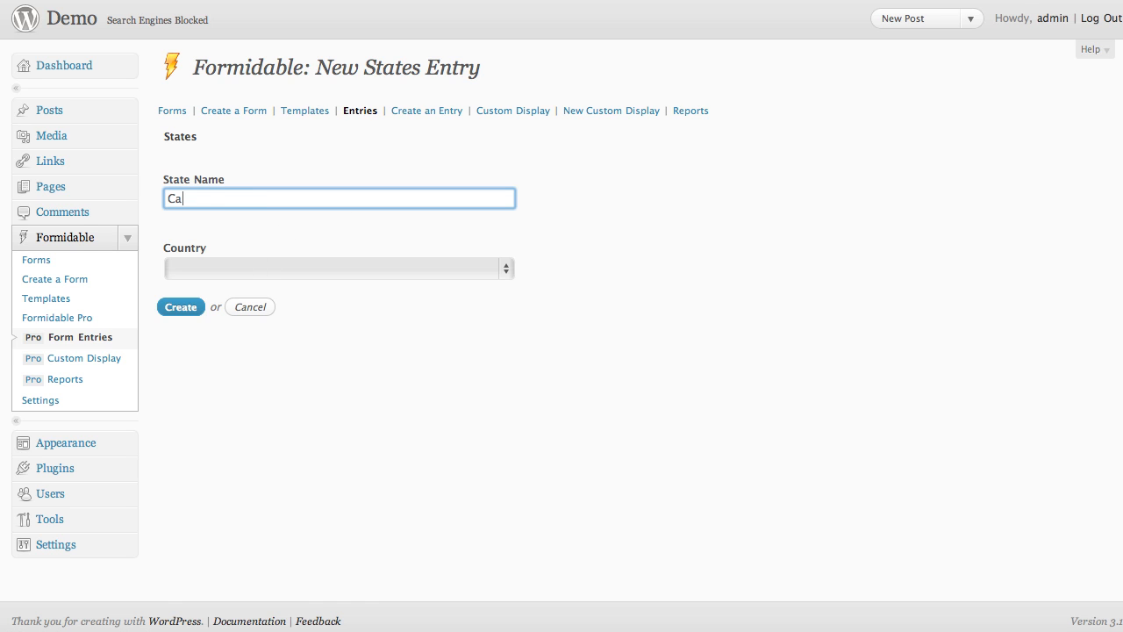
{"action": "type", "text": "lifornia"}
{"action": "left_click", "coordinate": [225, 269]}
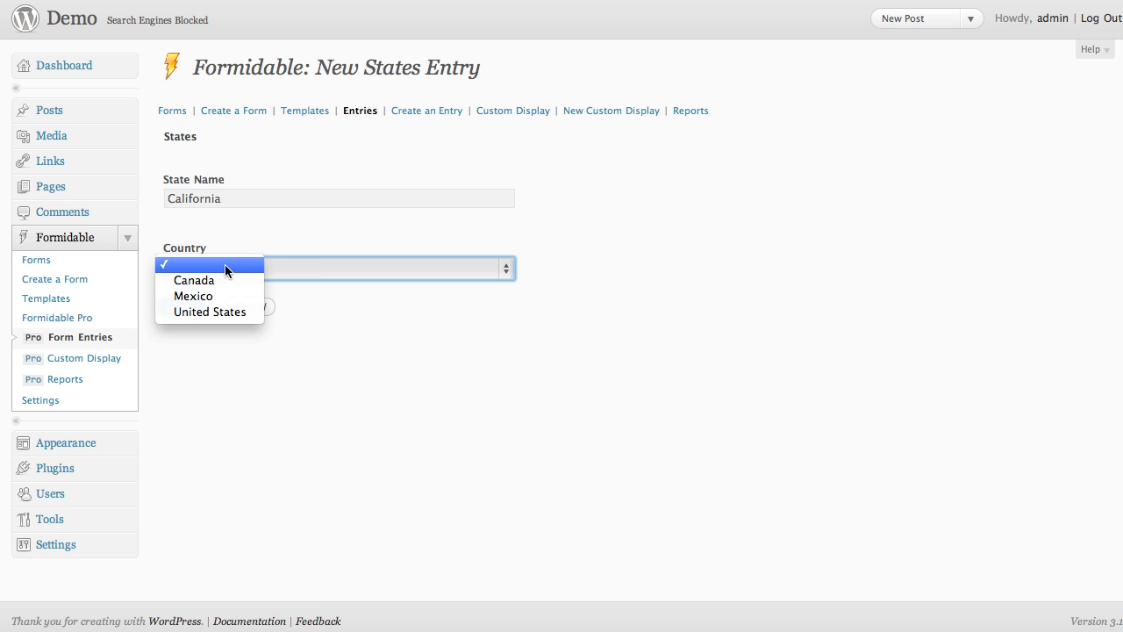
{"action": "left_click", "coordinate": [213, 311]}
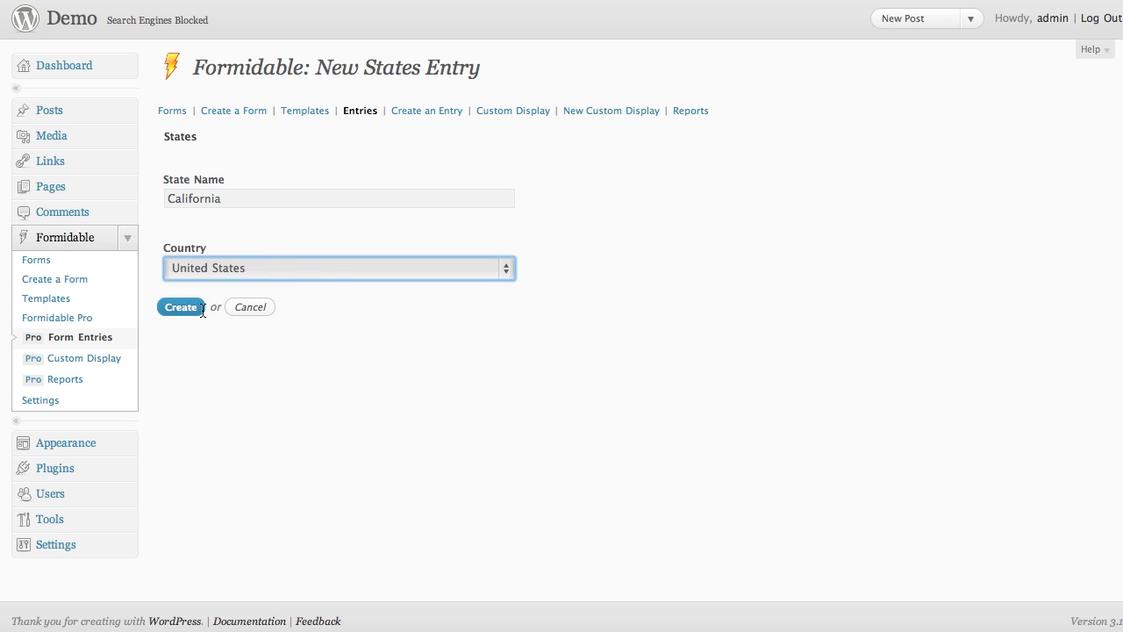
{"action": "left_click", "coordinate": [185, 311]}
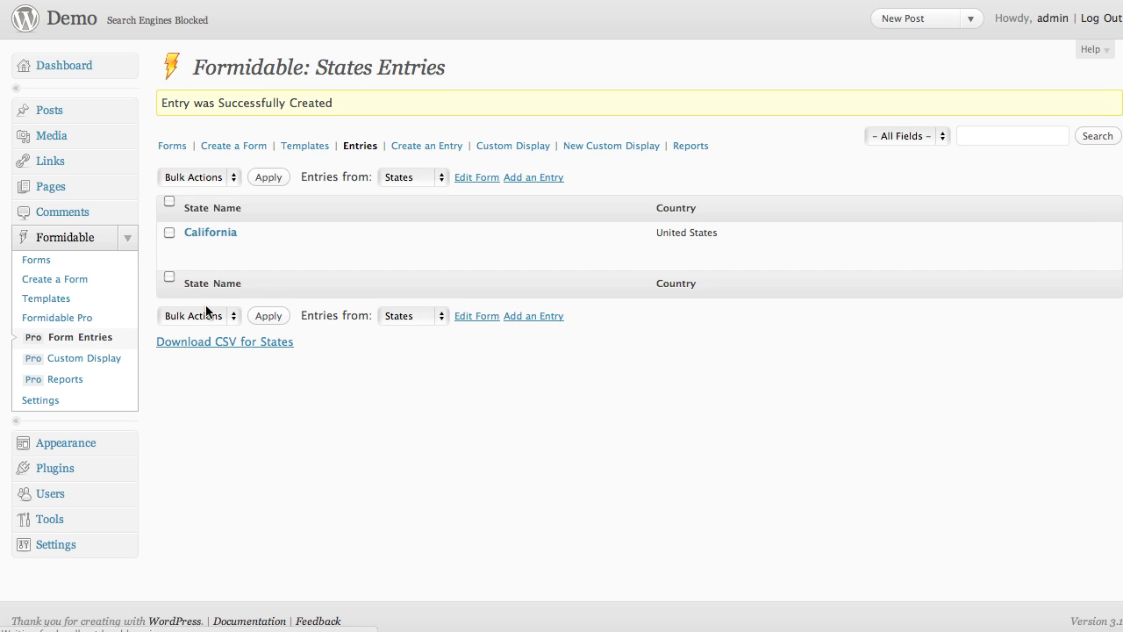
- Create a States entry with state name Washington and country United States
{"action": "left_click", "coordinate": [543, 178]}
{"action": "left_click", "coordinate": [399, 196]}
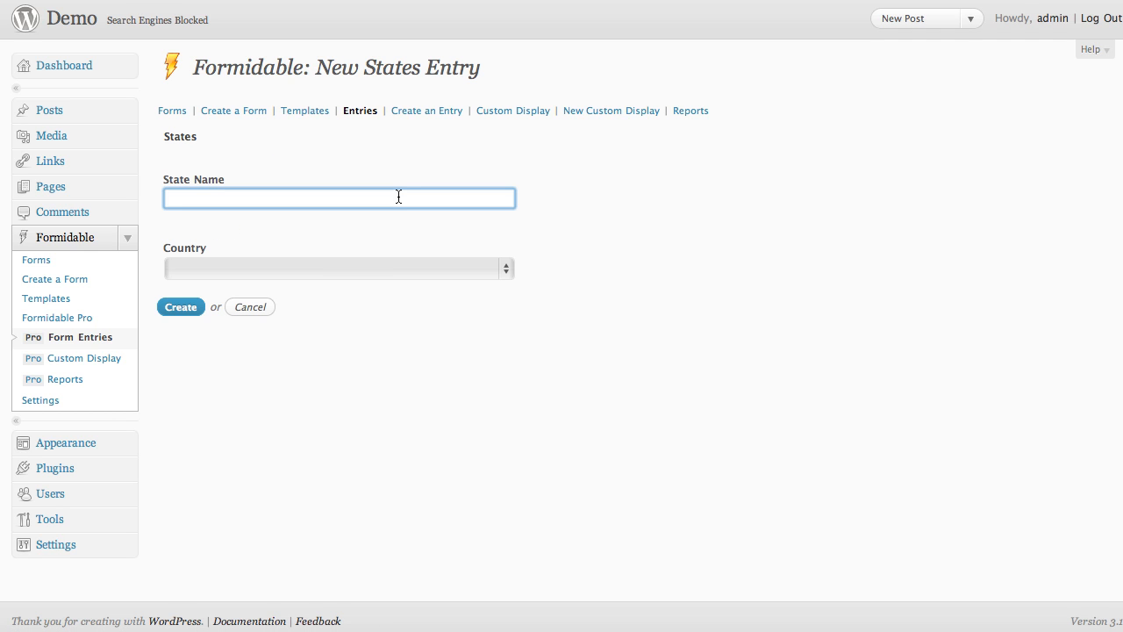
{"action": "type", "text": "Washington"}
{"action": "left_click", "coordinate": [357, 270]}
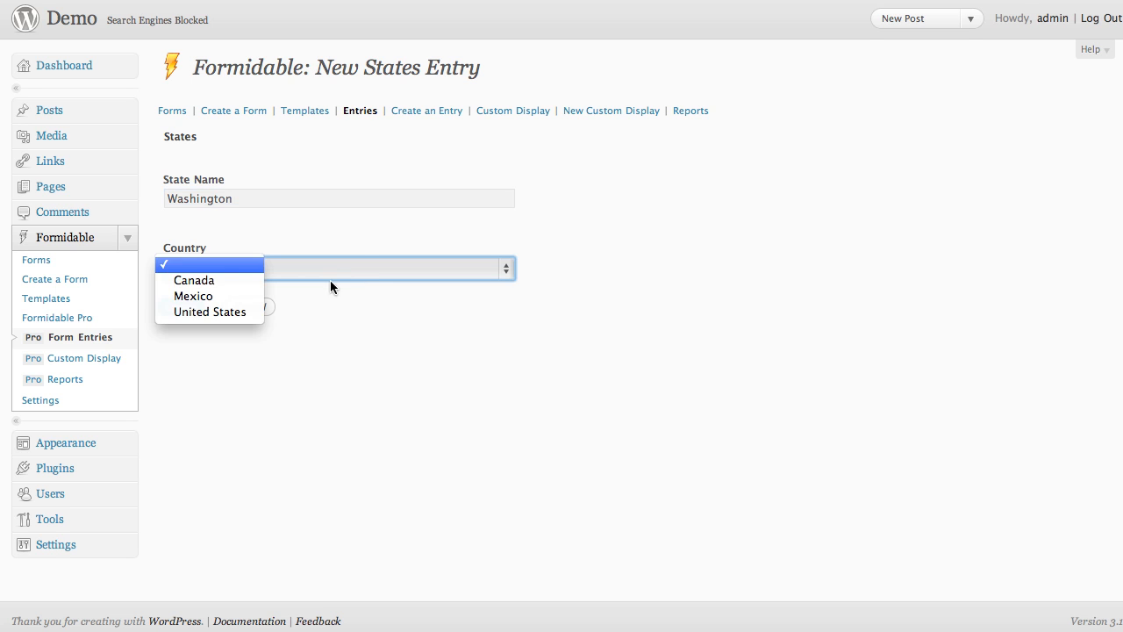
{"action": "left_click", "coordinate": [241, 313]}
{"action": "left_click", "coordinate": [193, 310]}
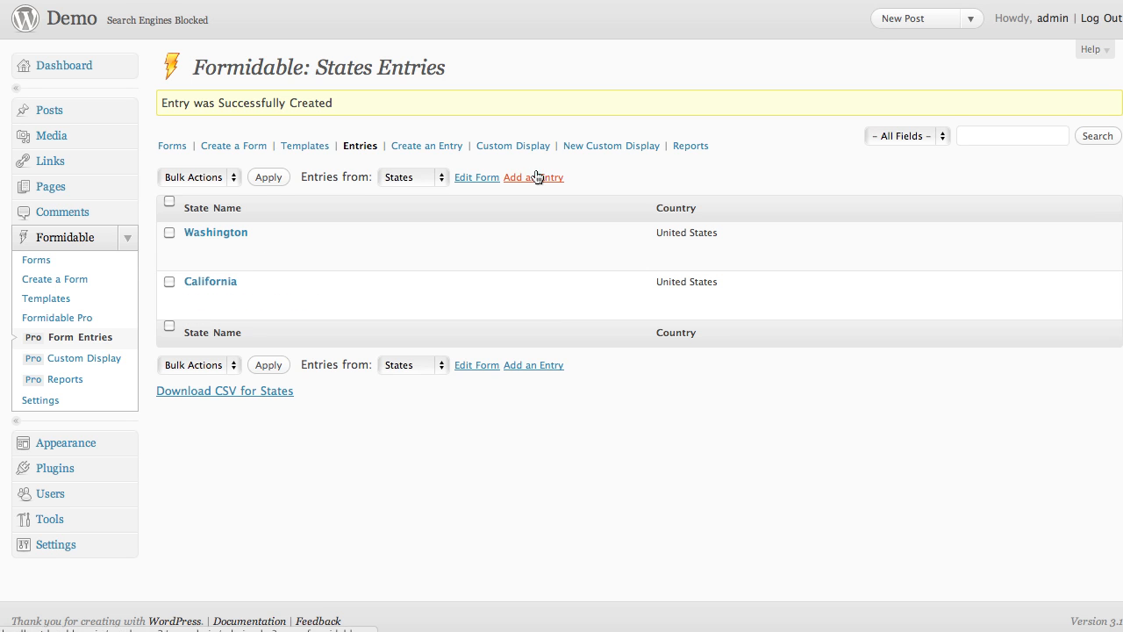
- Add another States entry with state name Utah and country United States
{"action": "left_click", "coordinate": [536, 176]}
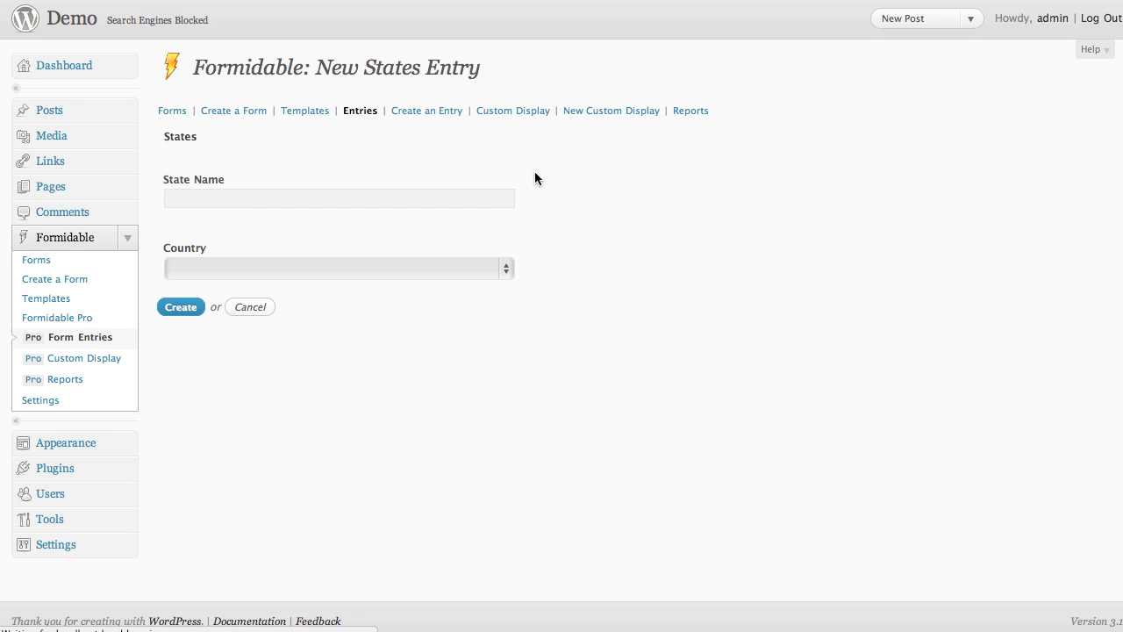
{"action": "left_click", "coordinate": [371, 196]}
{"action": "type", "text": "Utah"}
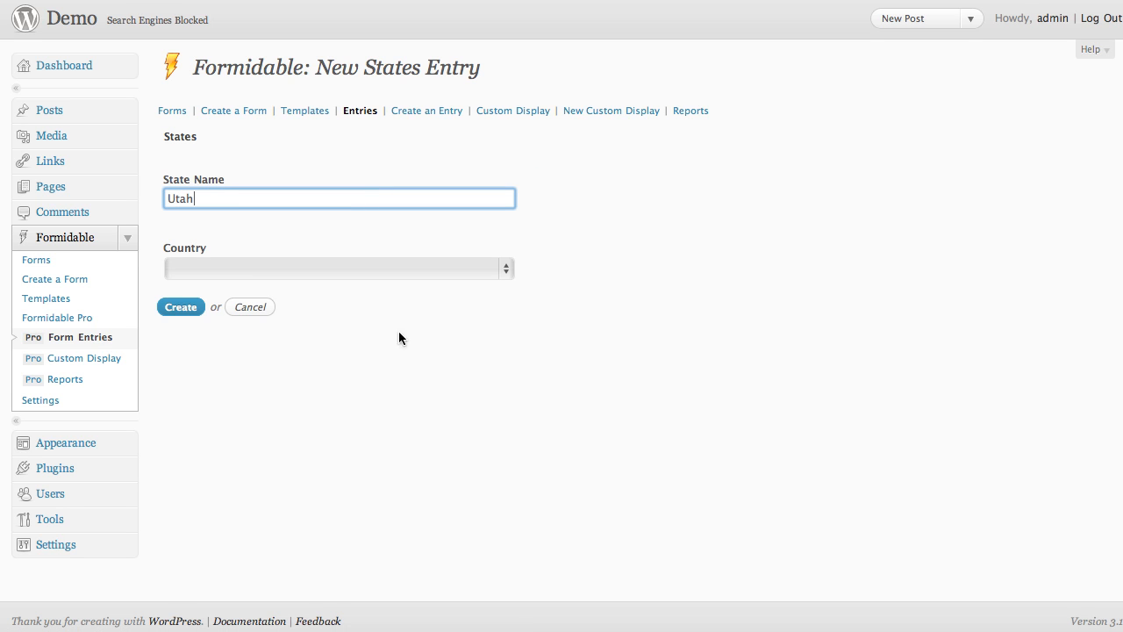
{"action": "left_click", "coordinate": [266, 271]}
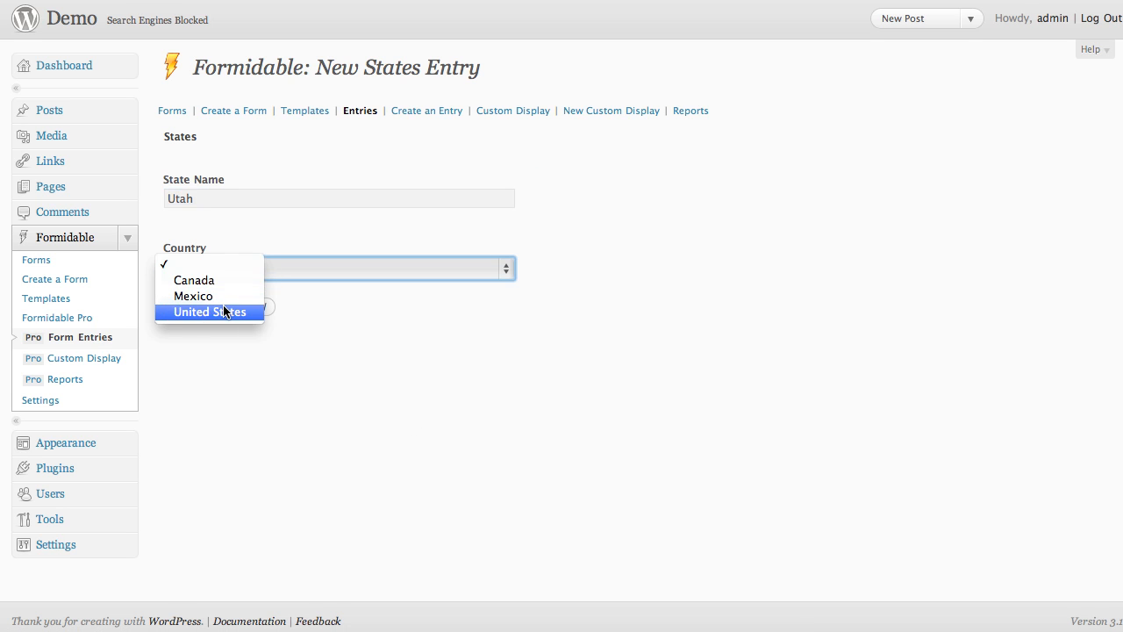
{"action": "left_click", "coordinate": [222, 309]}
{"action": "left_click", "coordinate": [174, 307]}
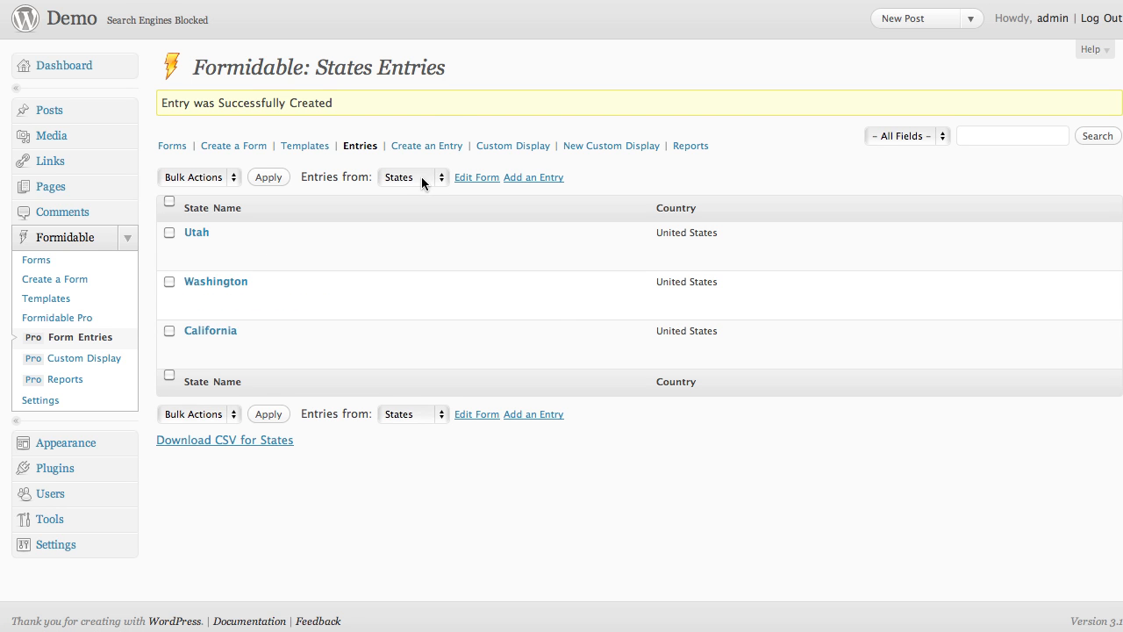
- Switch to the Cities entries and create an entry with state California and city San Diego
{"action": "left_click", "coordinate": [435, 178]}
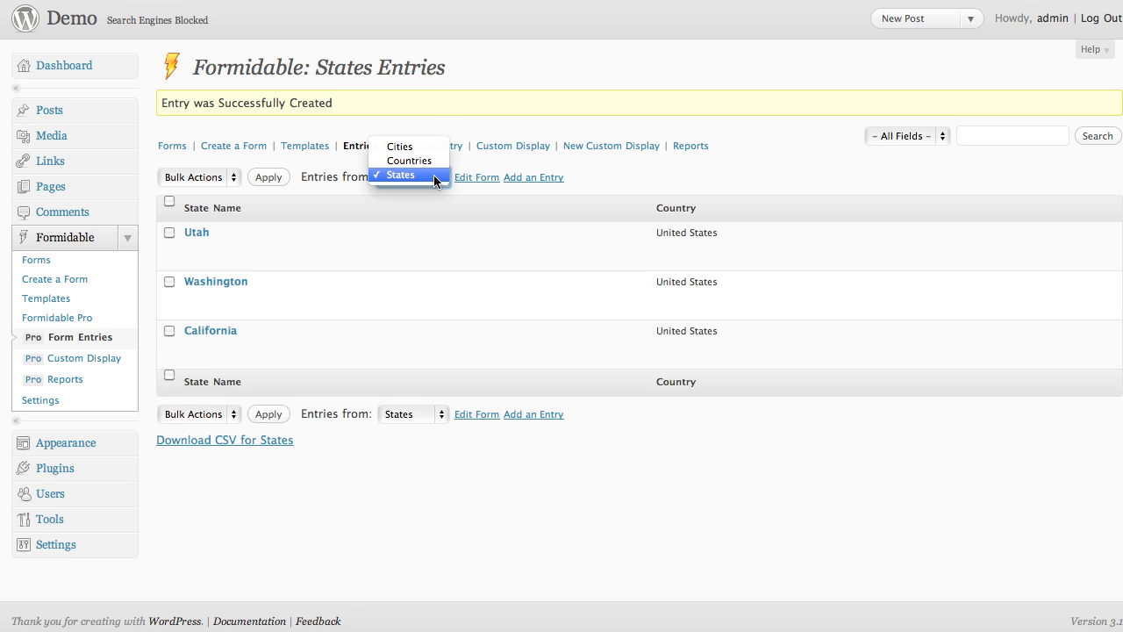
{"action": "left_click", "coordinate": [418, 147]}
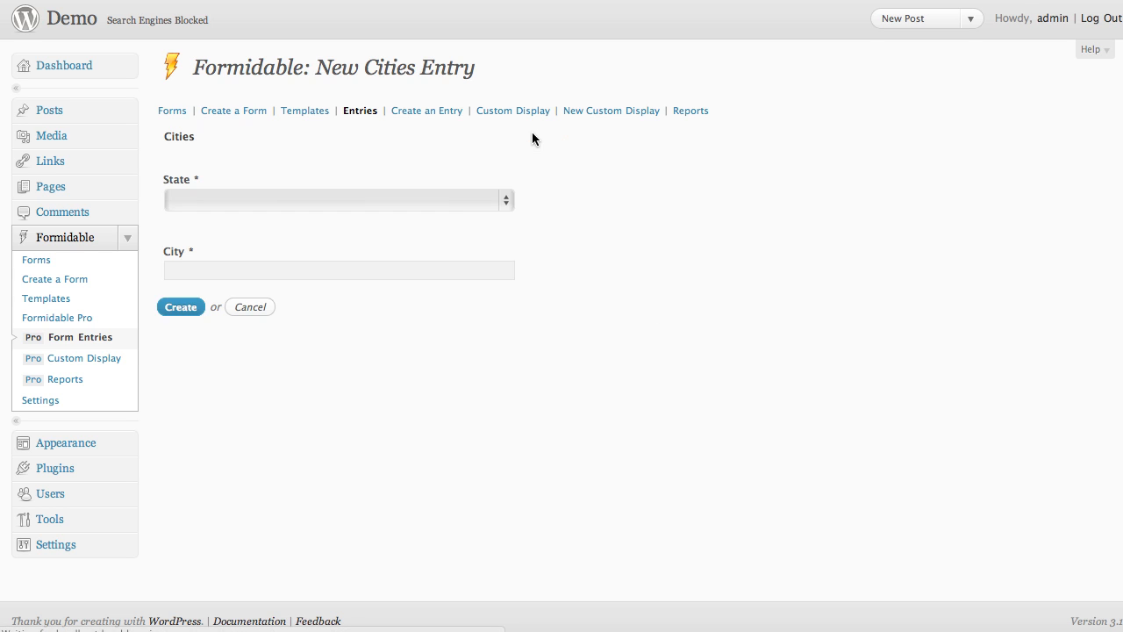
{"action": "left_click", "coordinate": [347, 206]}
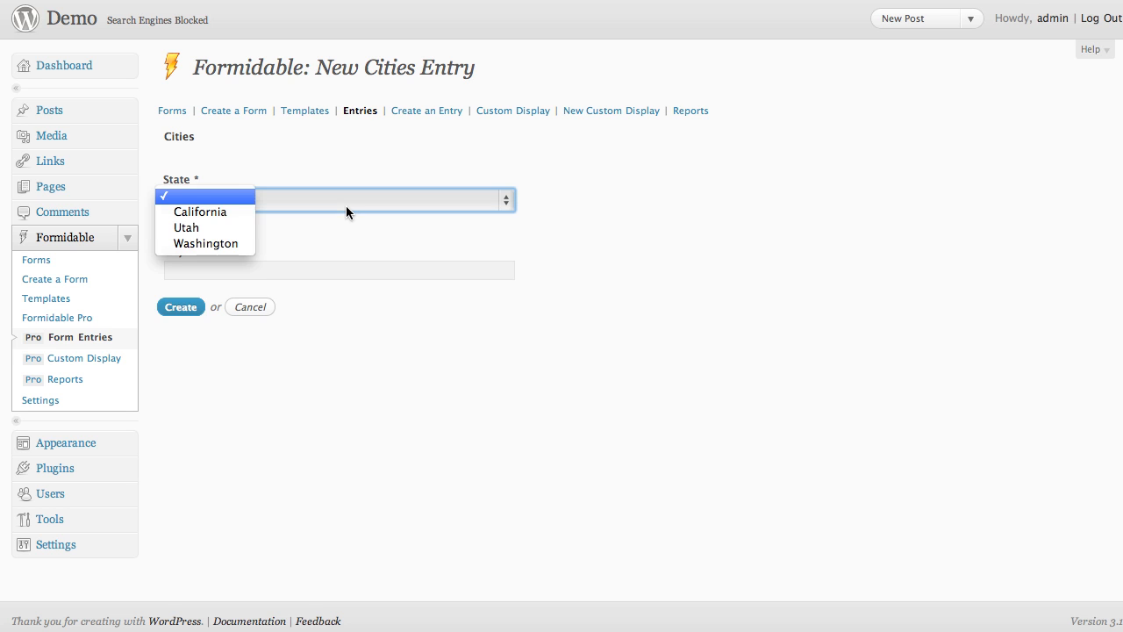
{"action": "left_click", "coordinate": [220, 211]}
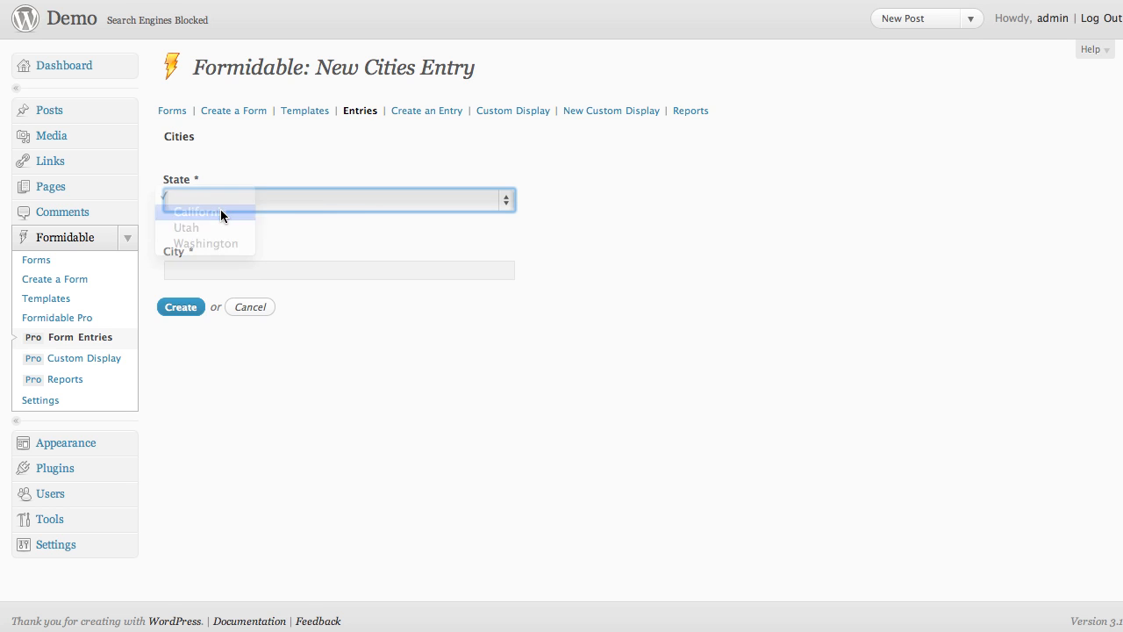
{"action": "left_click", "coordinate": [212, 275]}
{"action": "type", "text": "San Die"}
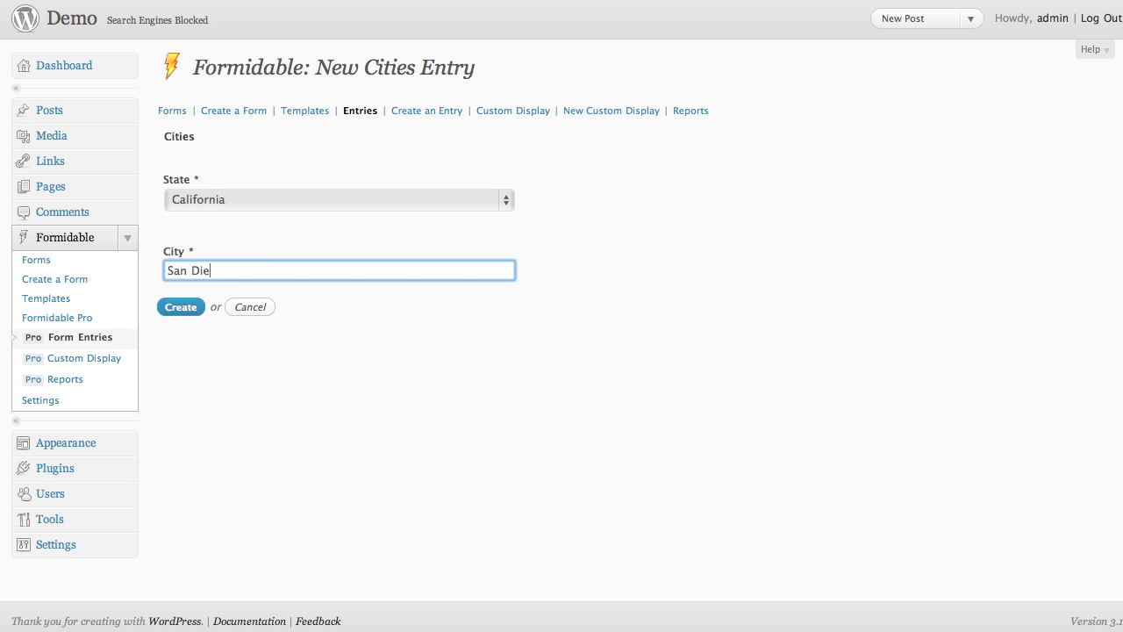
{"action": "type", "text": "go"}
{"action": "left_click", "coordinate": [173, 309]}
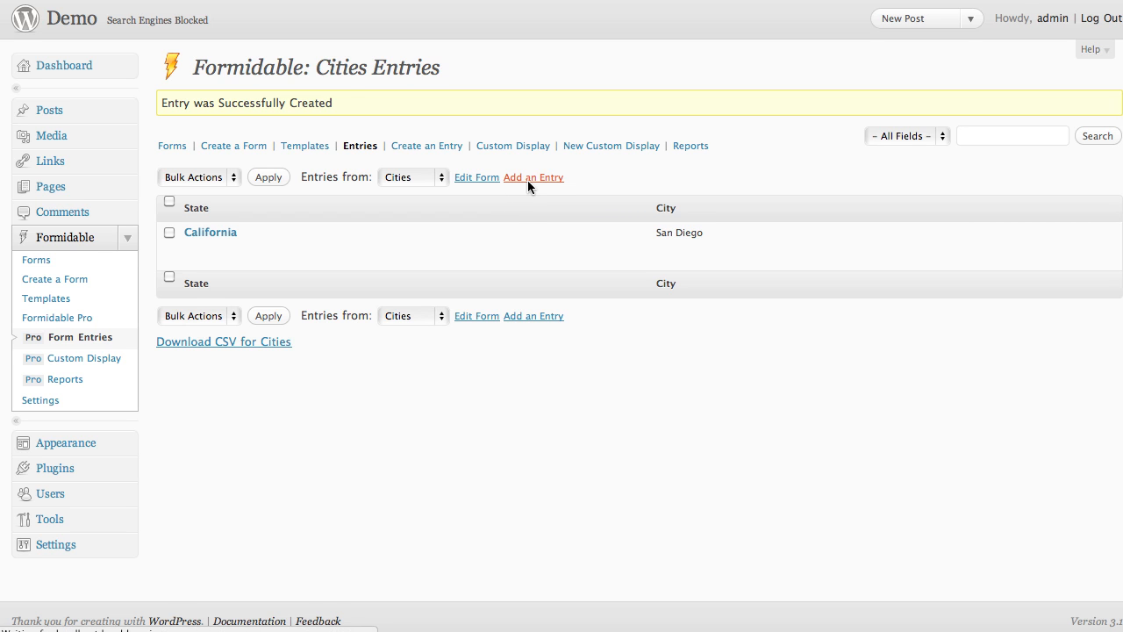
- Create a Cities entry with state Utah and city Salt Lake
{"action": "left_click", "coordinate": [527, 178]}
{"action": "left_click", "coordinate": [388, 203]}
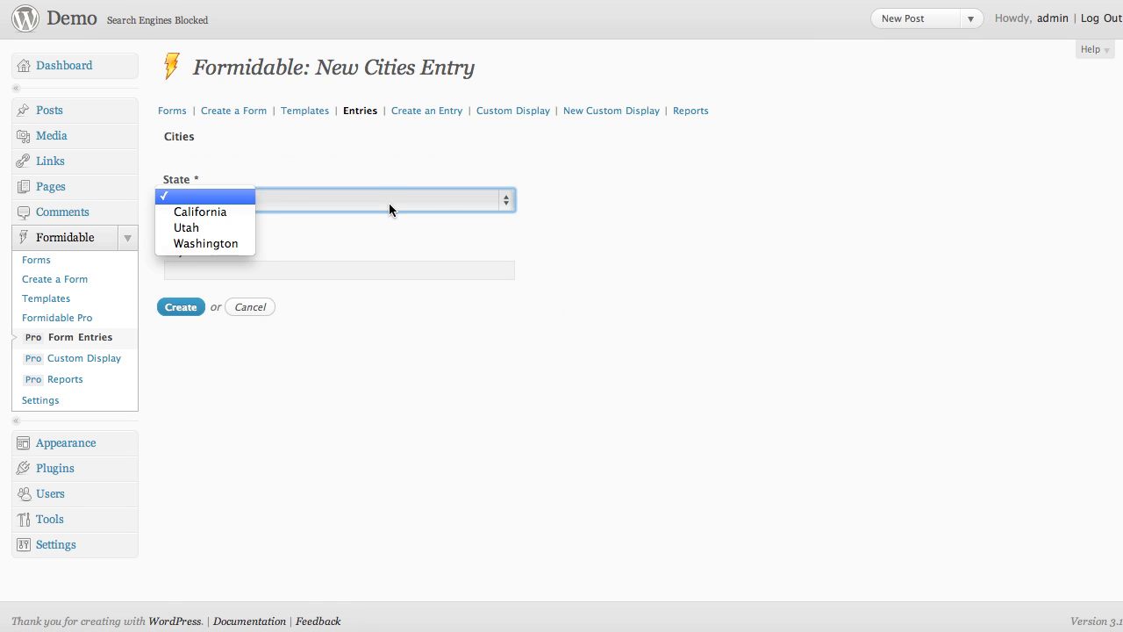
{"action": "left_click", "coordinate": [202, 229]}
{"action": "left_click", "coordinate": [202, 270]}
{"action": "type", "text": "Salt Lake"}
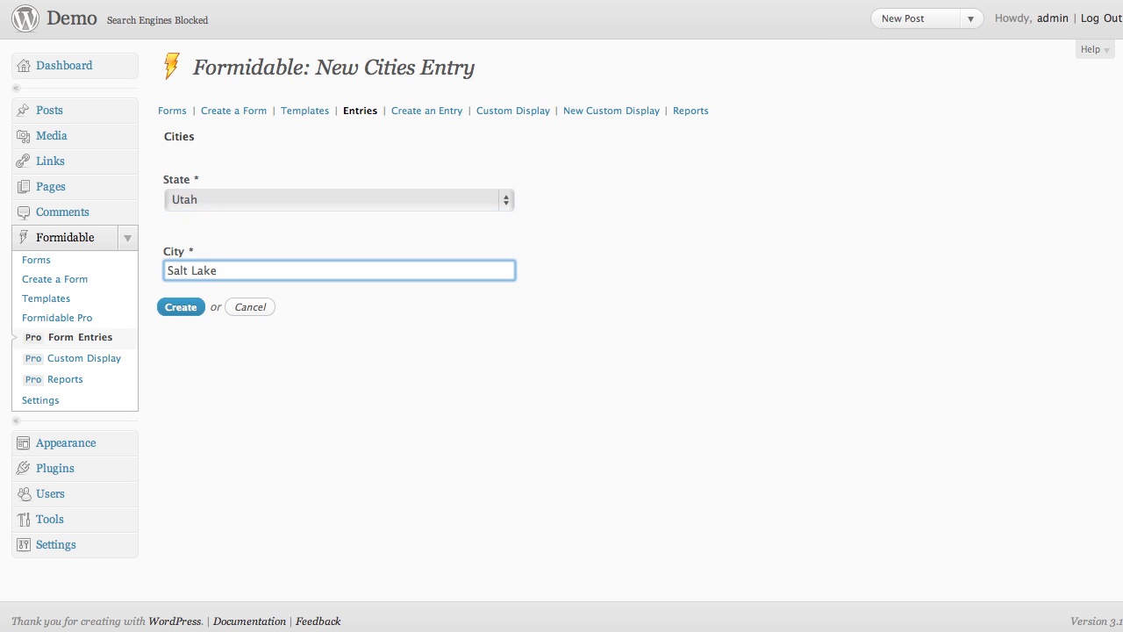
{"action": "left_click", "coordinate": [181, 307]}
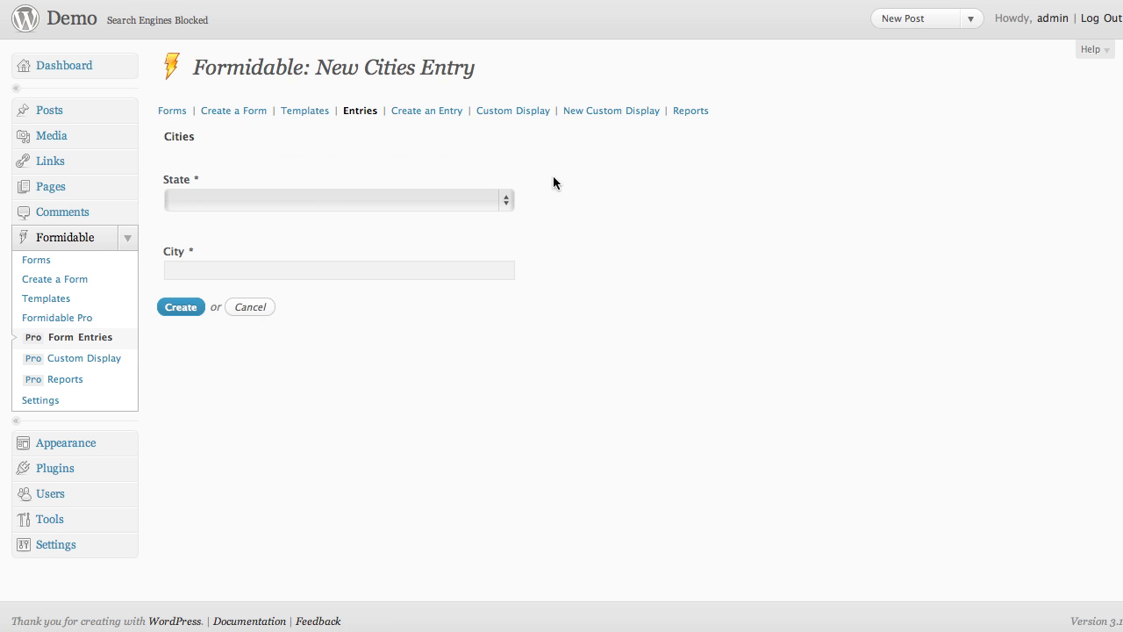
- Create another Cities entry with state California and city LA
{"action": "left_click", "coordinate": [458, 200]}
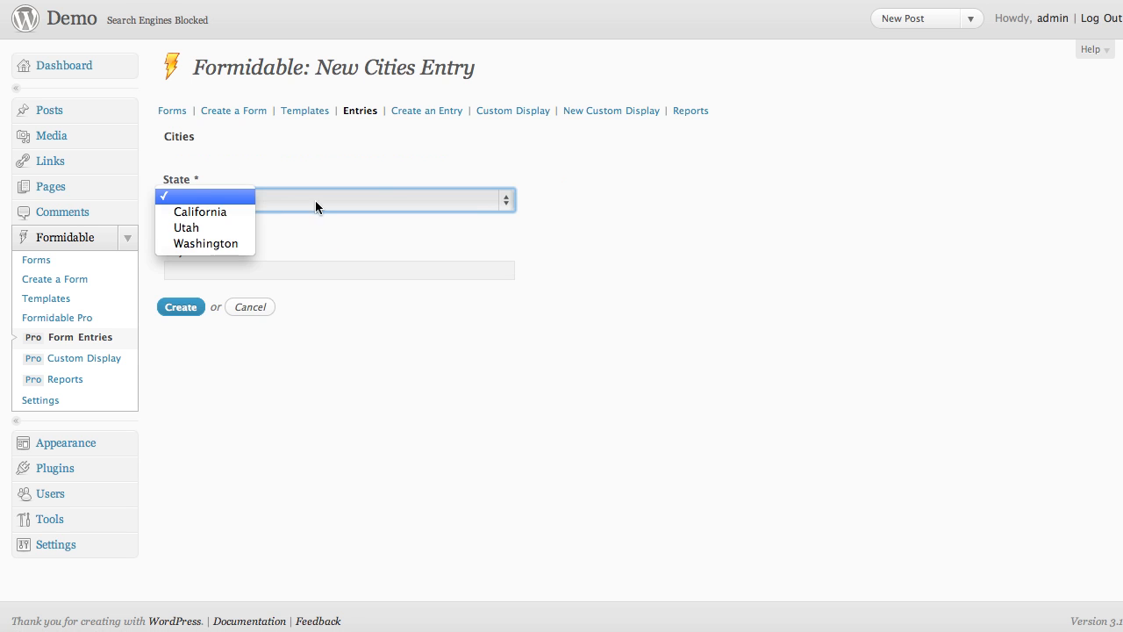
{"action": "left_click", "coordinate": [230, 212]}
{"action": "left_click", "coordinate": [220, 268]}
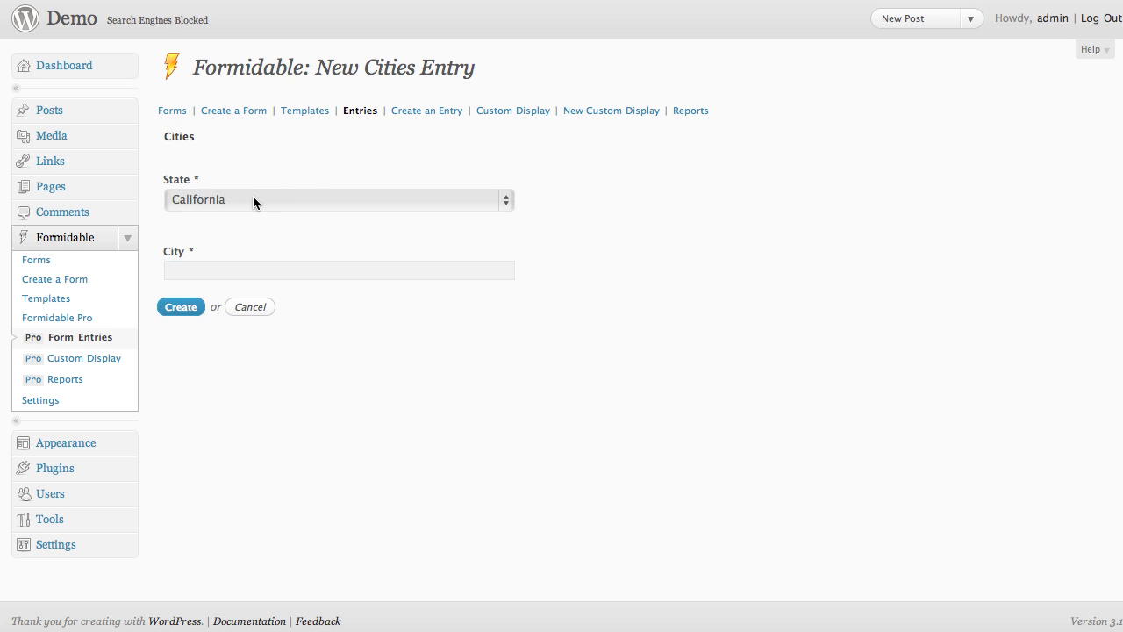
{"action": "left_click", "coordinate": [201, 278]}
{"action": "type", "text": "LA"}
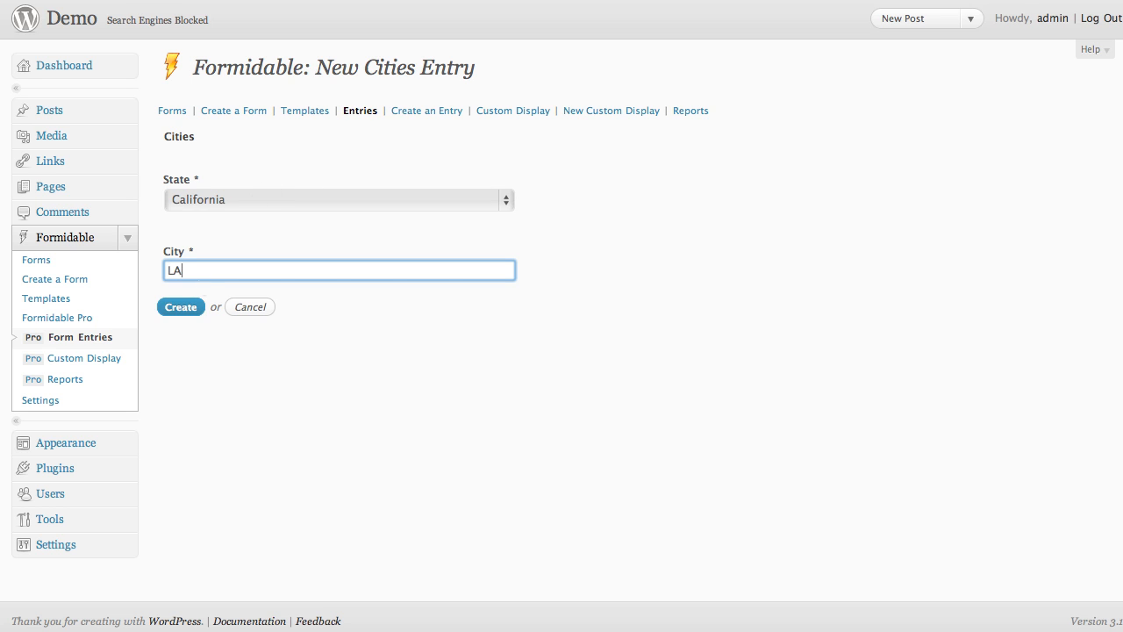
{"action": "left_click", "coordinate": [182, 308]}
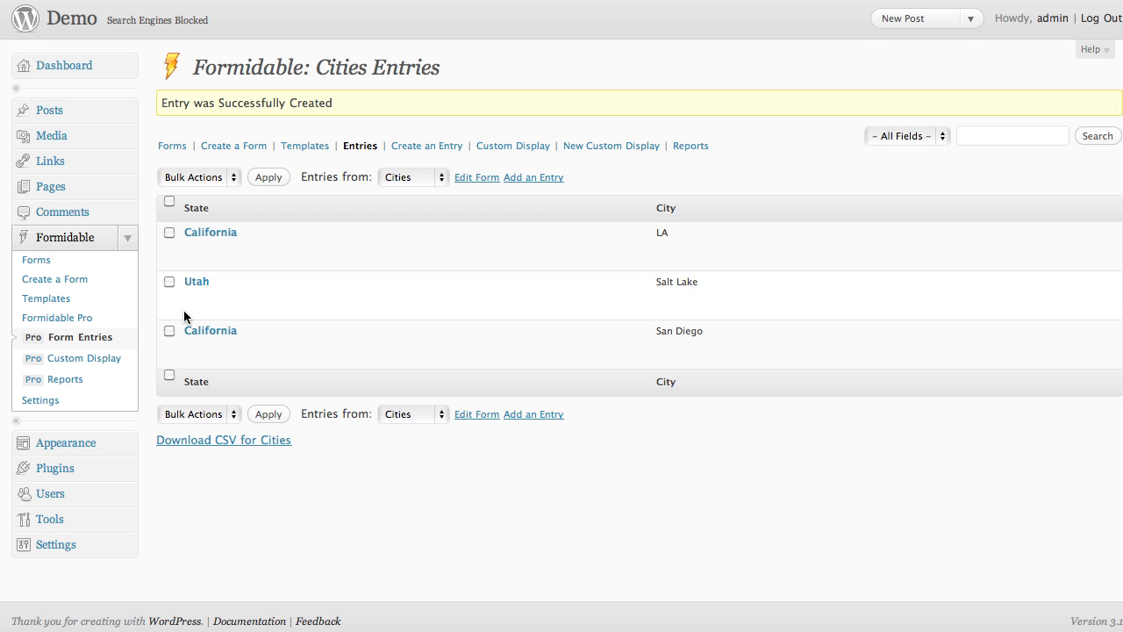
- Create a new form from the Contact Us template and look over its fields
{"action": "mouse_move", "coordinate": [278, 302]}
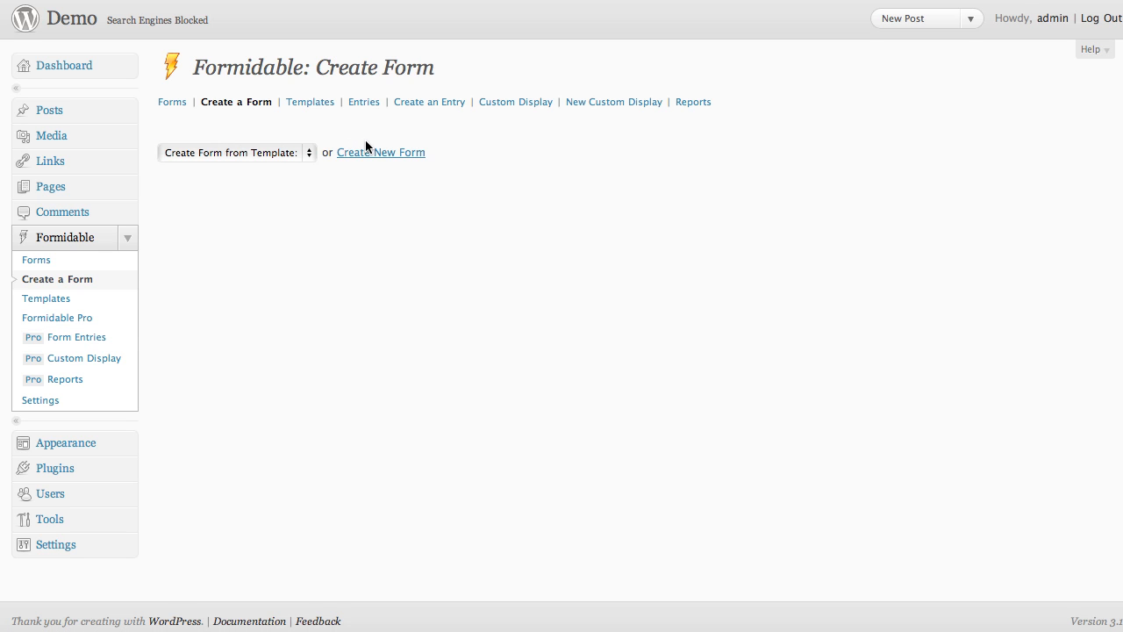
{"action": "left_click", "coordinate": [275, 152]}
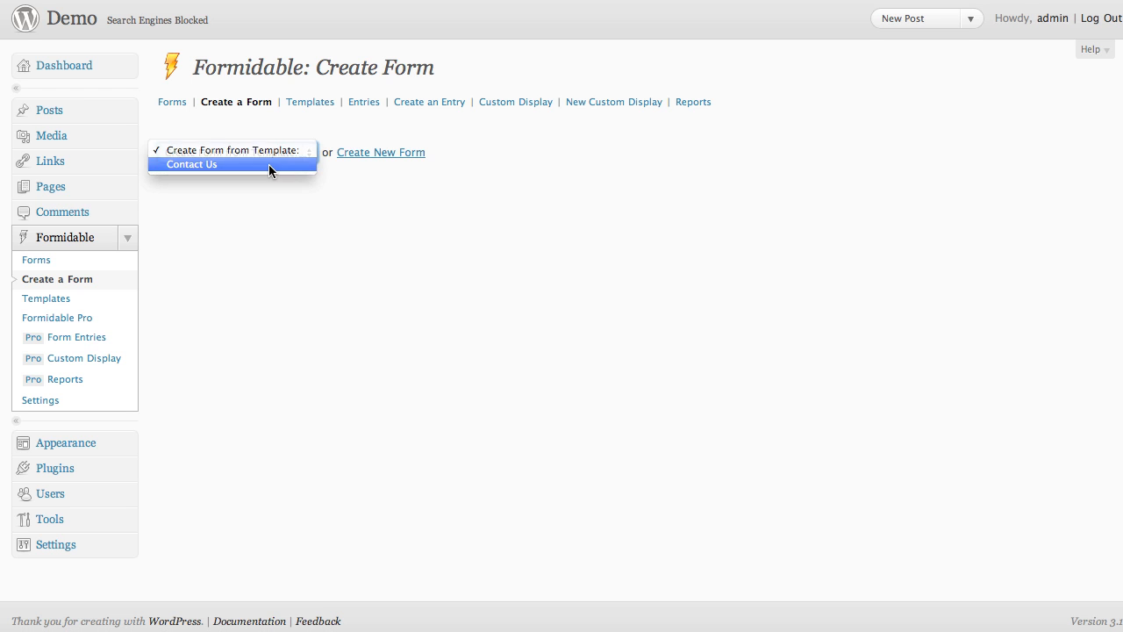
{"action": "left_click", "coordinate": [268, 164]}
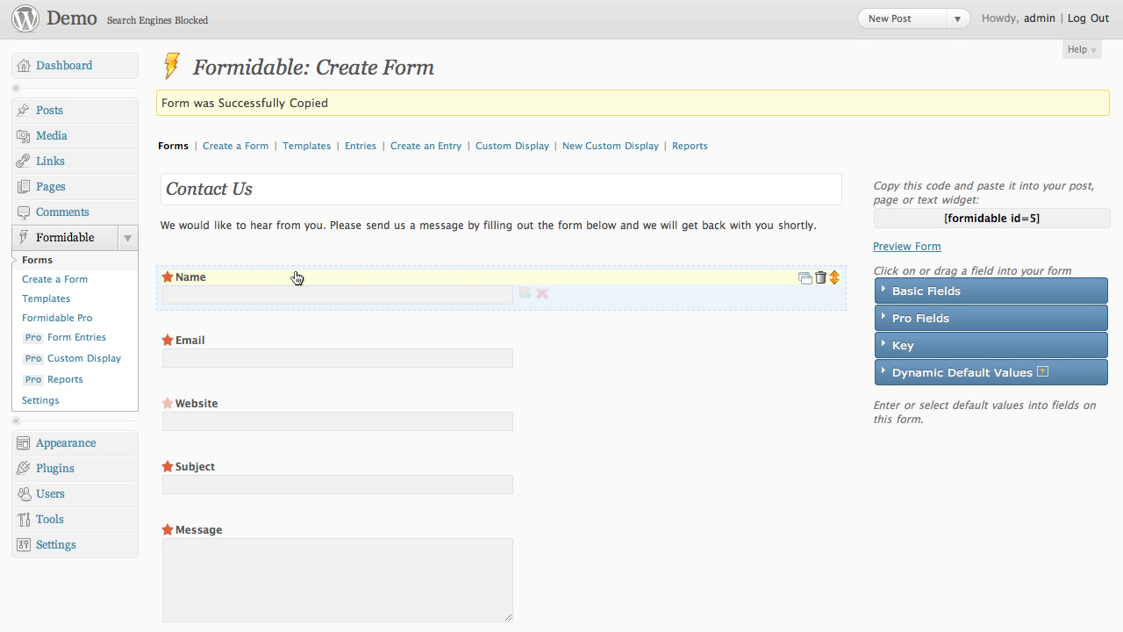
{"action": "scroll", "coordinate": [664, 411], "scroll_direction": "down", "scroll_amount": 5}
{"action": "scroll", "coordinate": [664, 418], "scroll_direction": "up", "scroll_amount": 4}
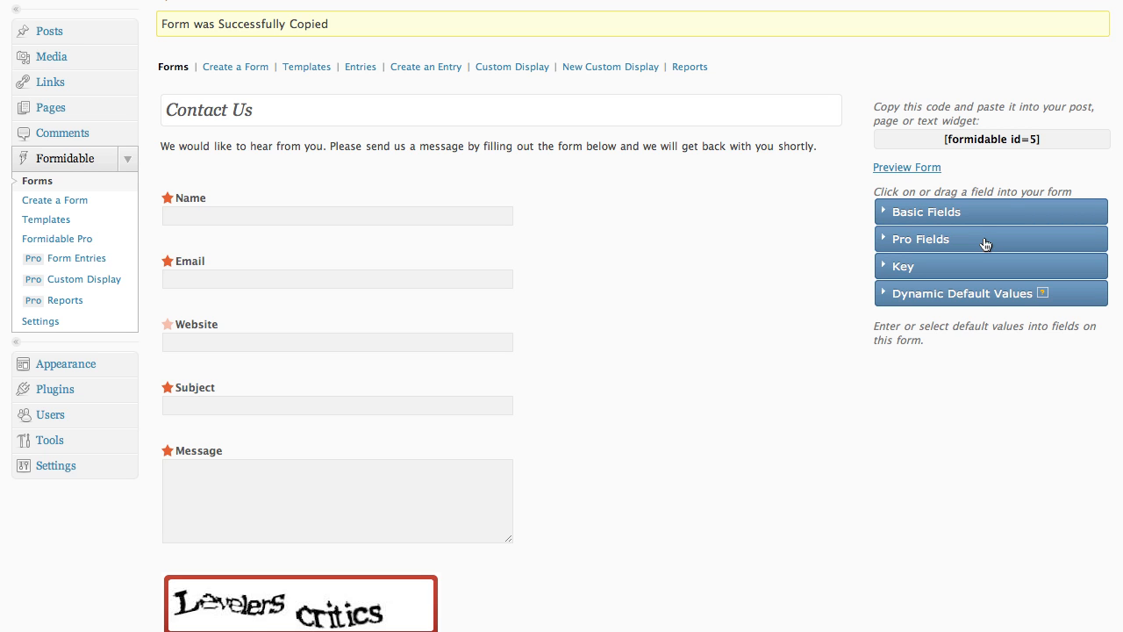
{"action": "scroll", "coordinate": [728, 231], "scroll_direction": "down", "scroll_amount": 5}
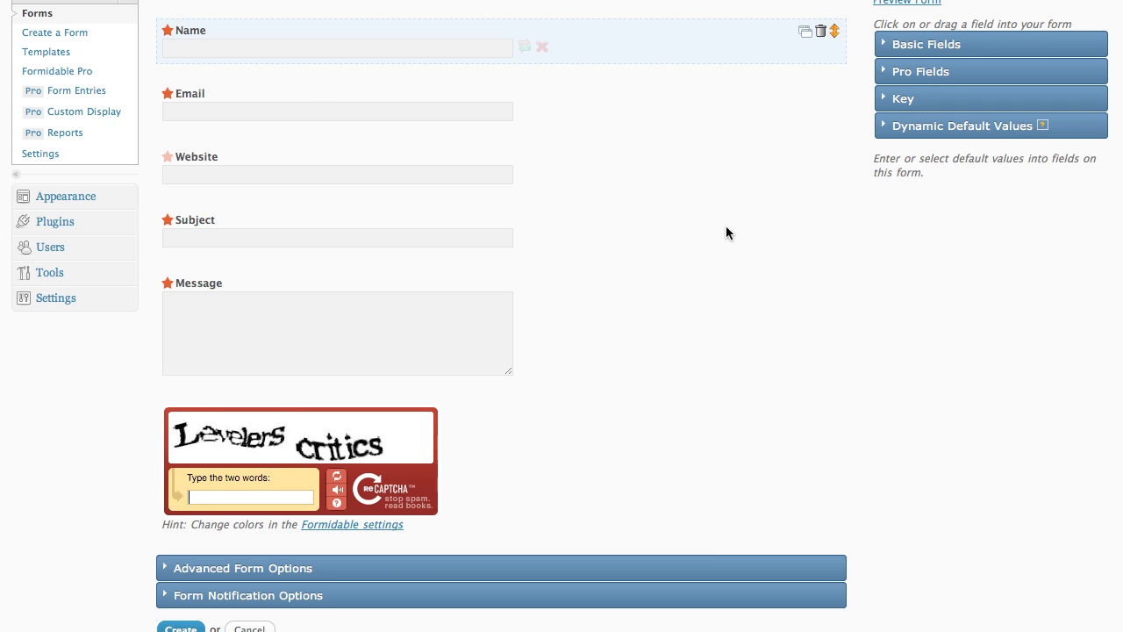
- Add a Data from Entries field between Message and the captcha, and label it Country
{"action": "left_click", "coordinate": [932, 65]}
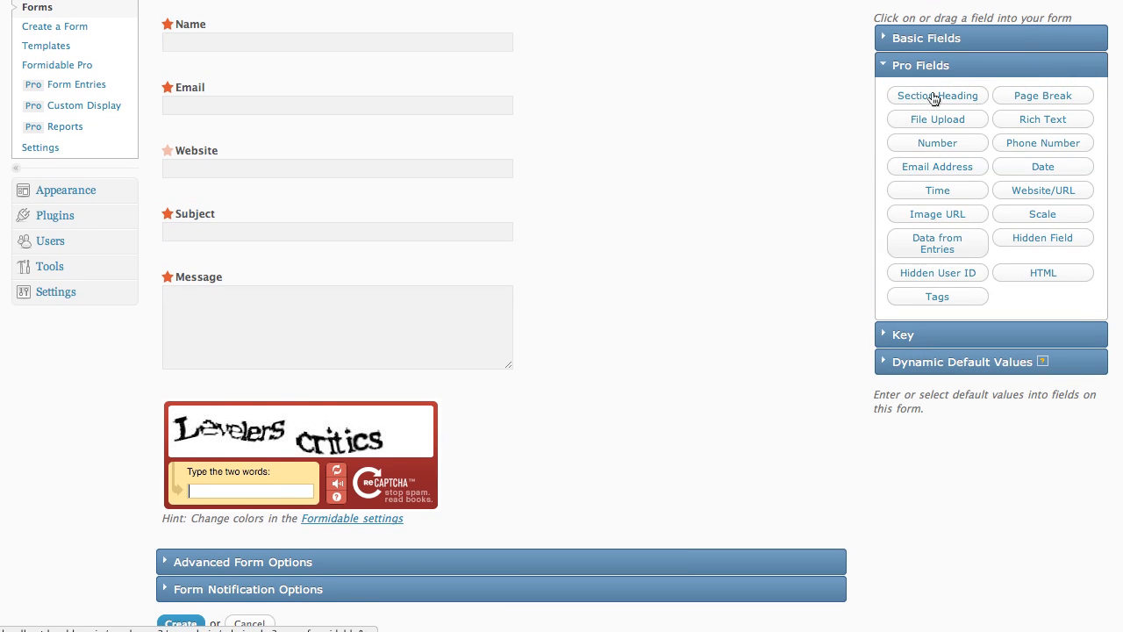
{"action": "left_click_drag", "start_coordinate": [926, 239], "coordinate": [306, 411]}
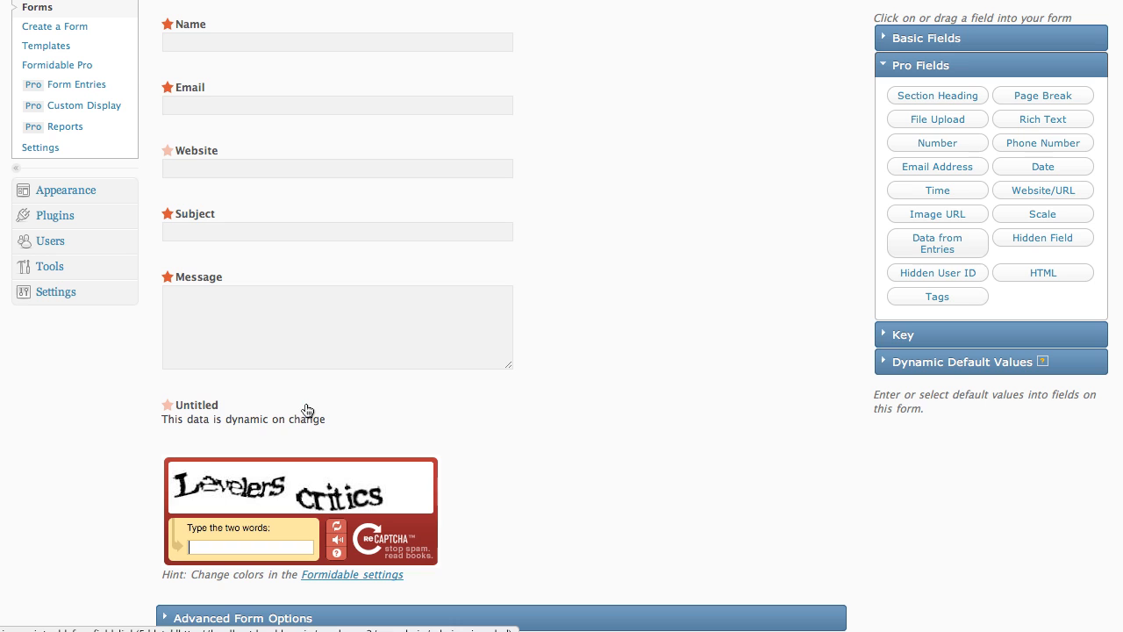
{"action": "left_click", "coordinate": [213, 408]}
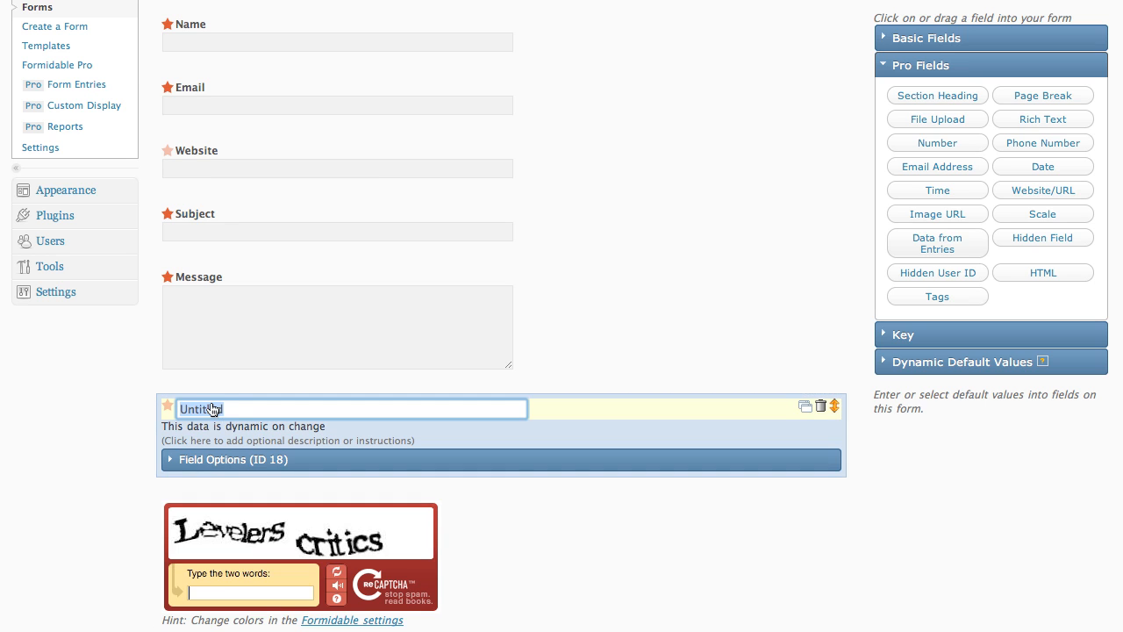
{"action": "type", "text": "Country"}
- Set the Country field to display as a drop-down, import Country Name from Countries, and be required
{"action": "left_click", "coordinate": [196, 461]}
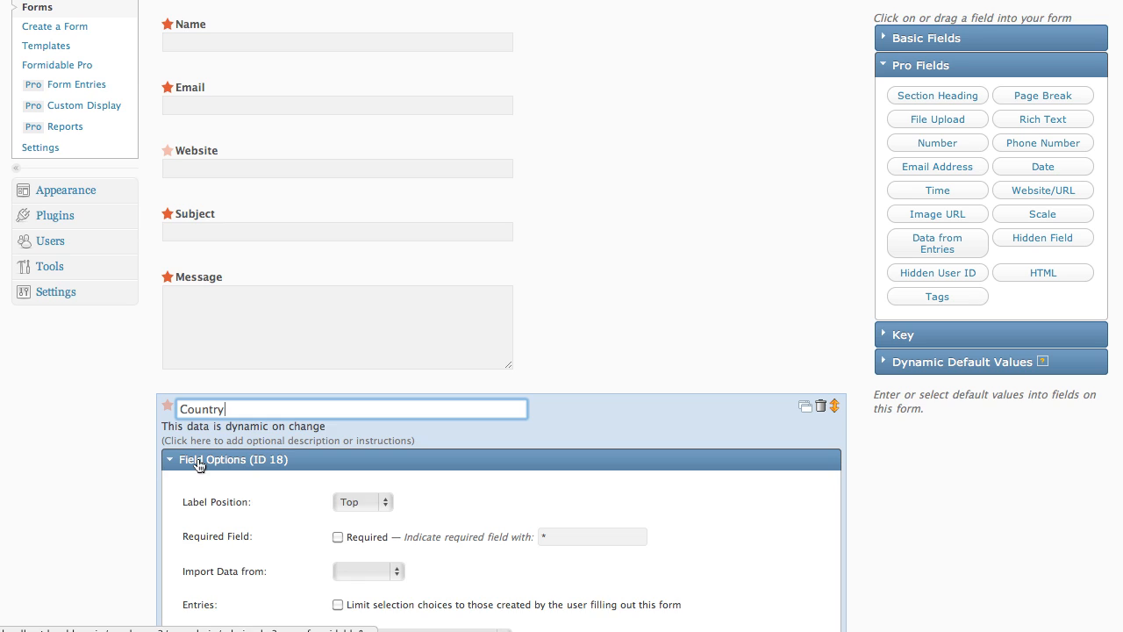
{"action": "scroll", "coordinate": [198, 465], "scroll_direction": "down", "scroll_amount": 5}
{"action": "left_click", "coordinate": [364, 447]}
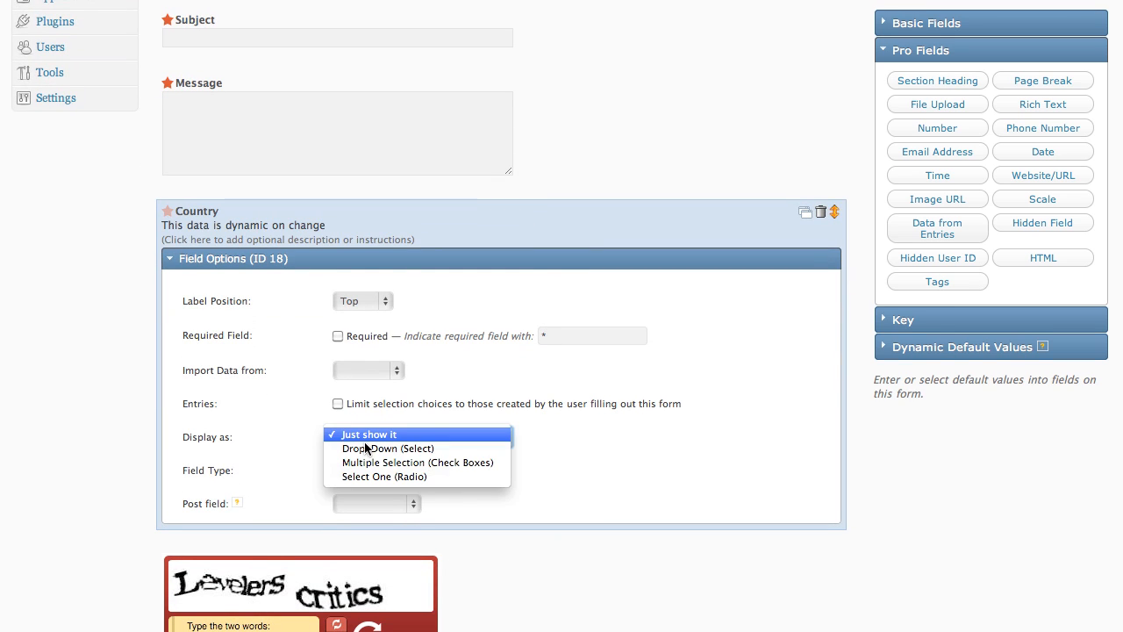
{"action": "left_click", "coordinate": [366, 449]}
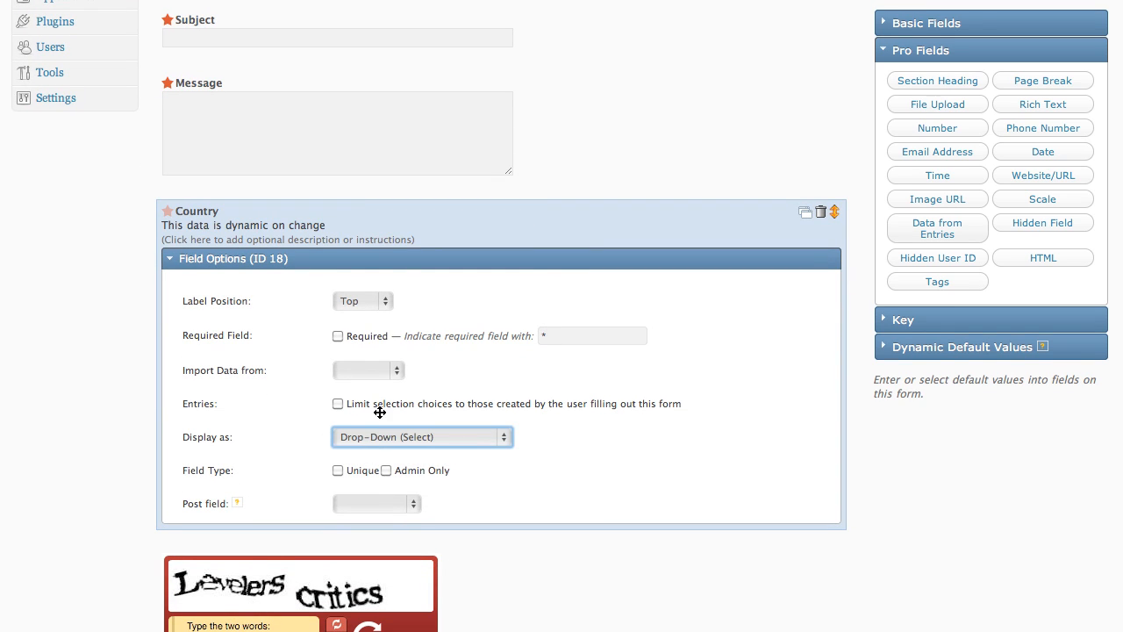
{"action": "left_click", "coordinate": [379, 381]}
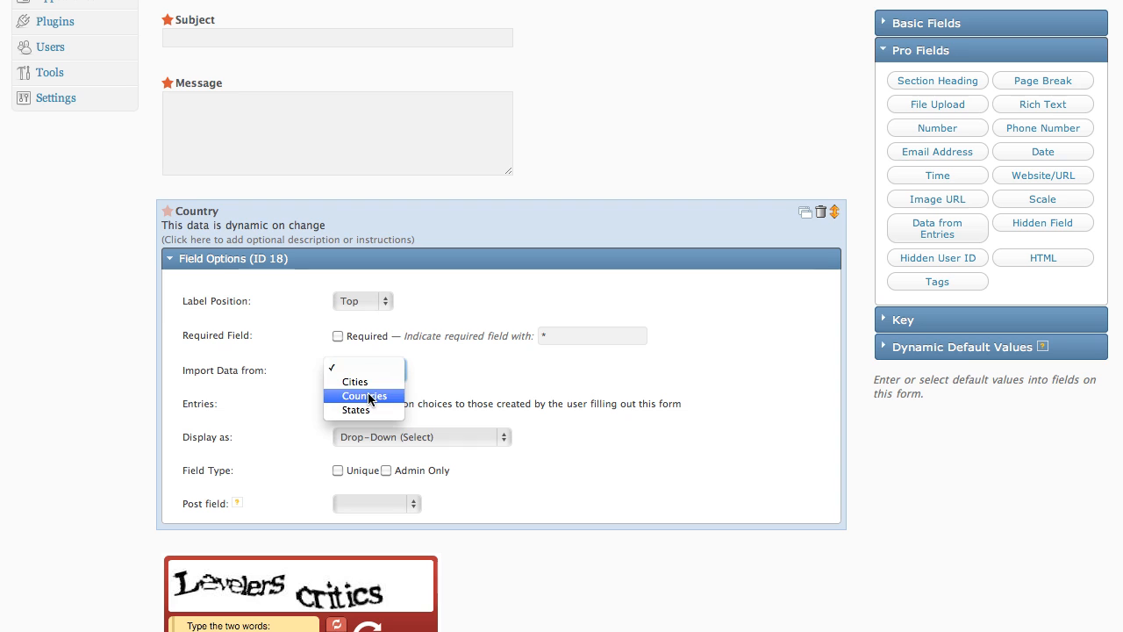
{"action": "left_click", "coordinate": [369, 395]}
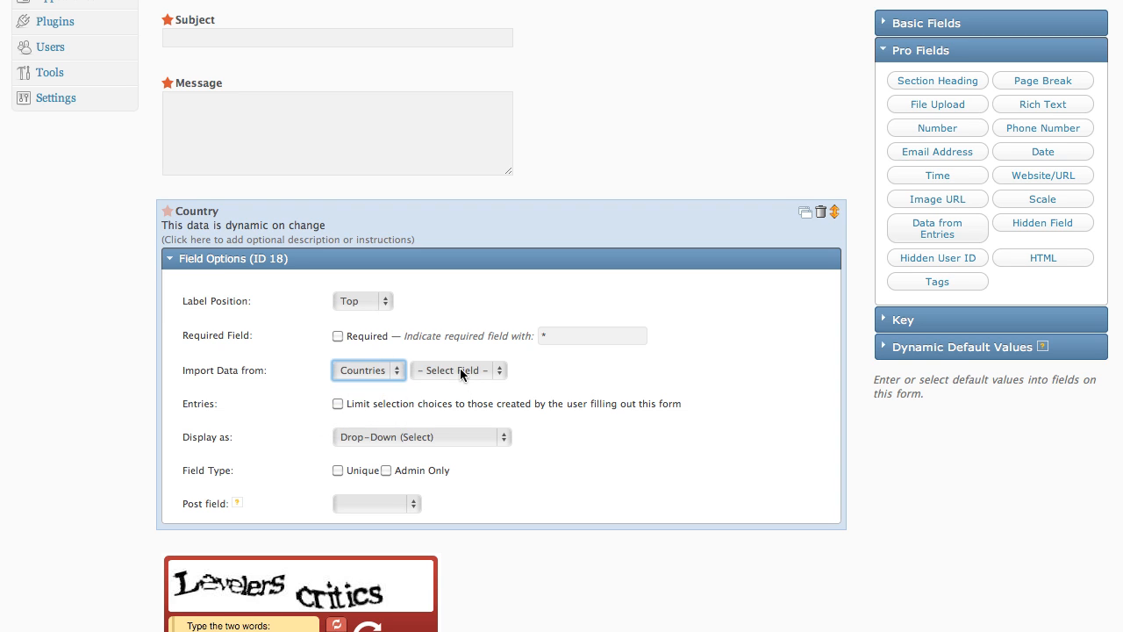
{"action": "left_click", "coordinate": [462, 371]}
{"action": "left_click", "coordinate": [456, 381]}
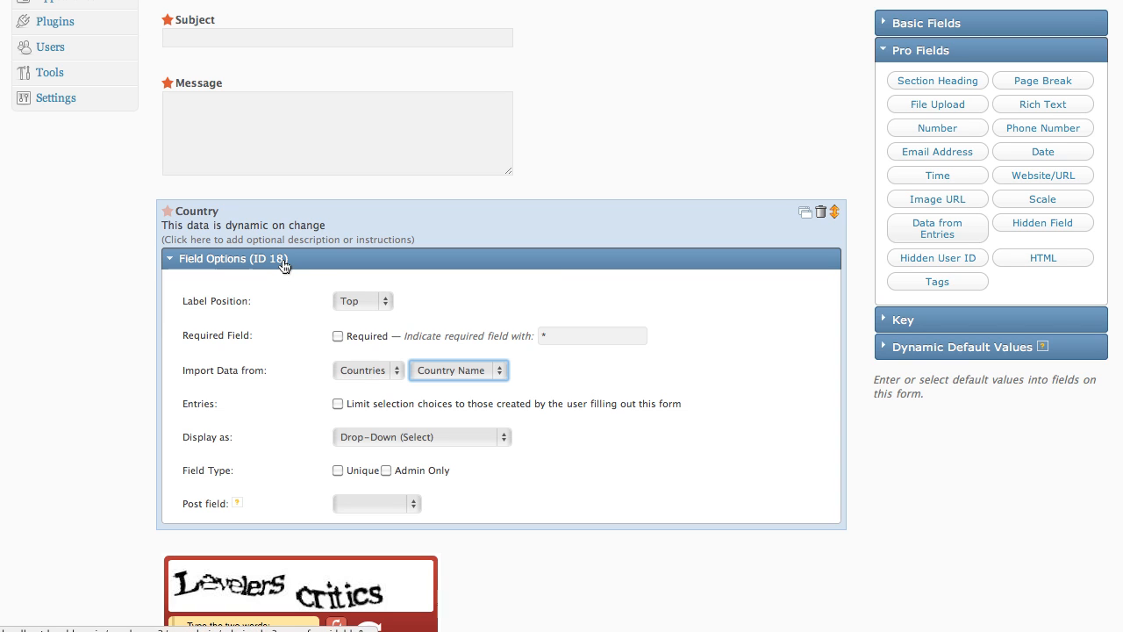
{"action": "left_click", "coordinate": [337, 337]}
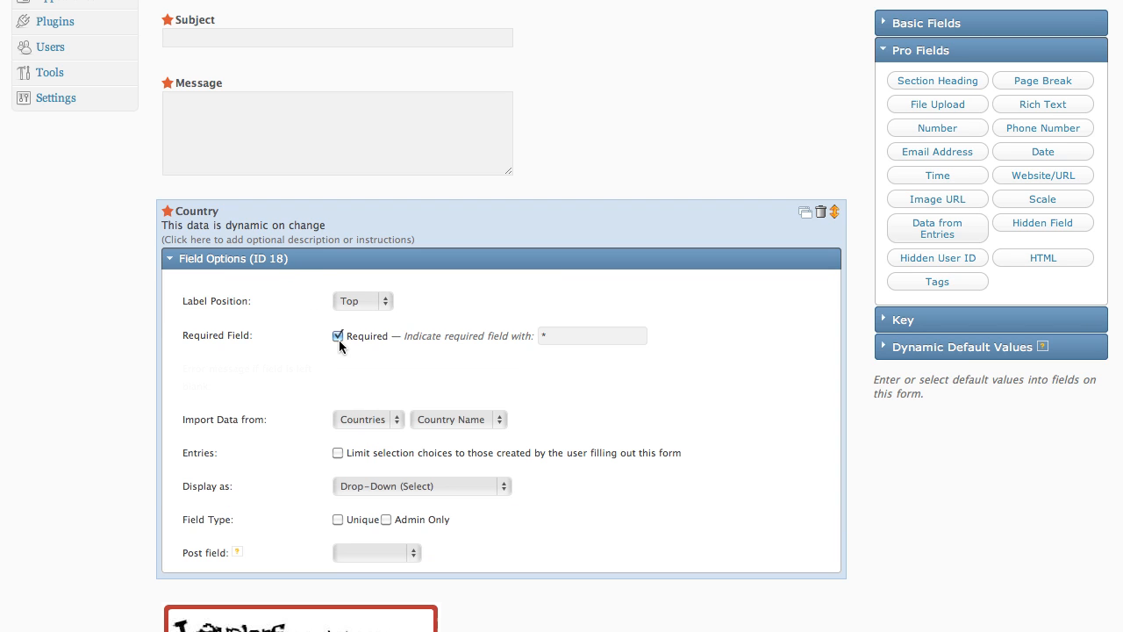
- Add a Data from Entries field below Country, label it State, and make it required
{"action": "left_click", "coordinate": [313, 263]}
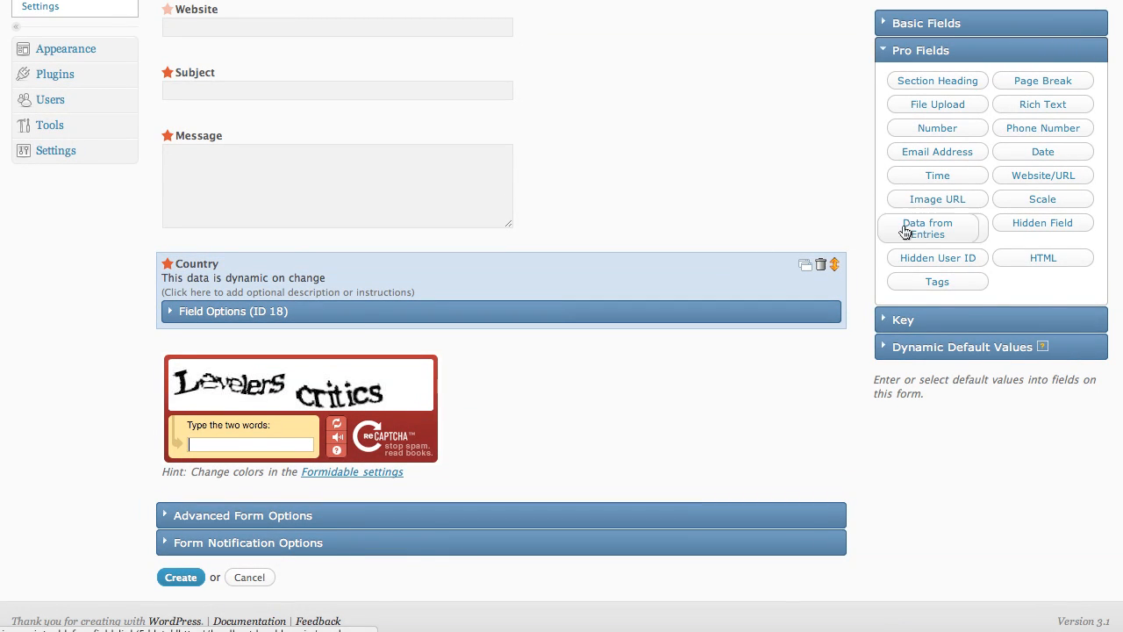
{"action": "left_click_drag", "start_coordinate": [954, 227], "coordinate": [291, 368]}
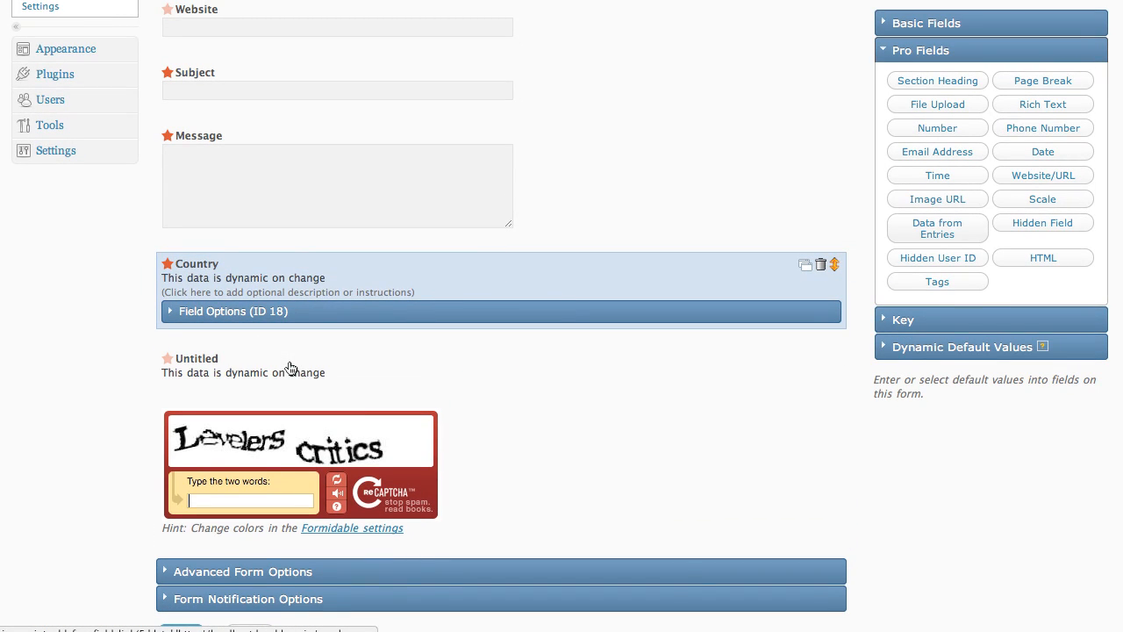
{"action": "left_click", "coordinate": [217, 363]}
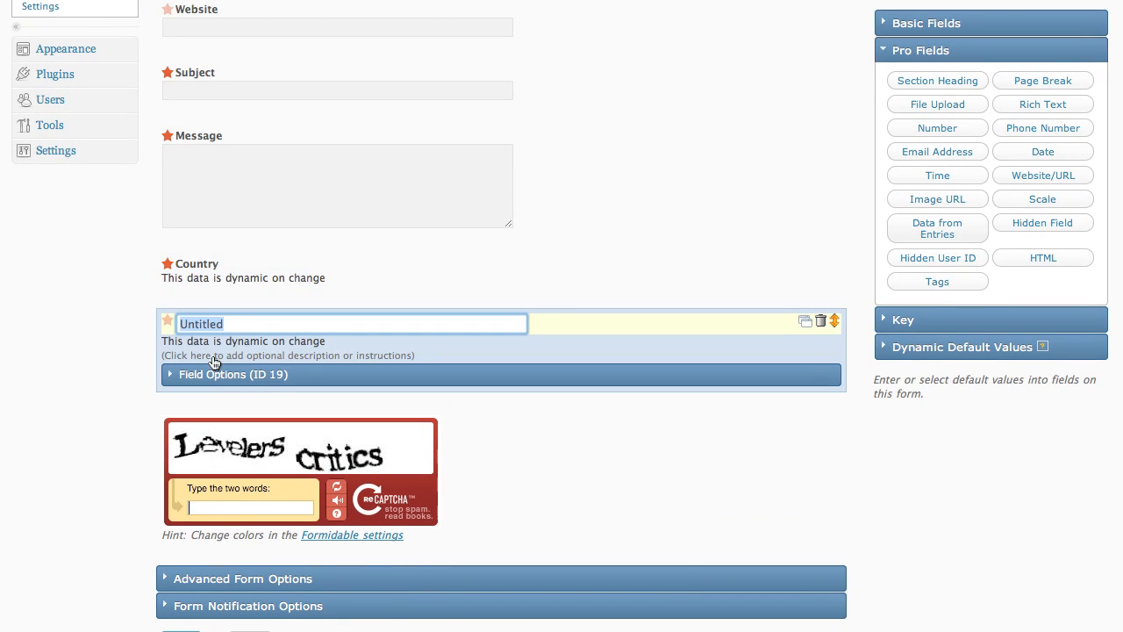
{"action": "type", "text": "State"}
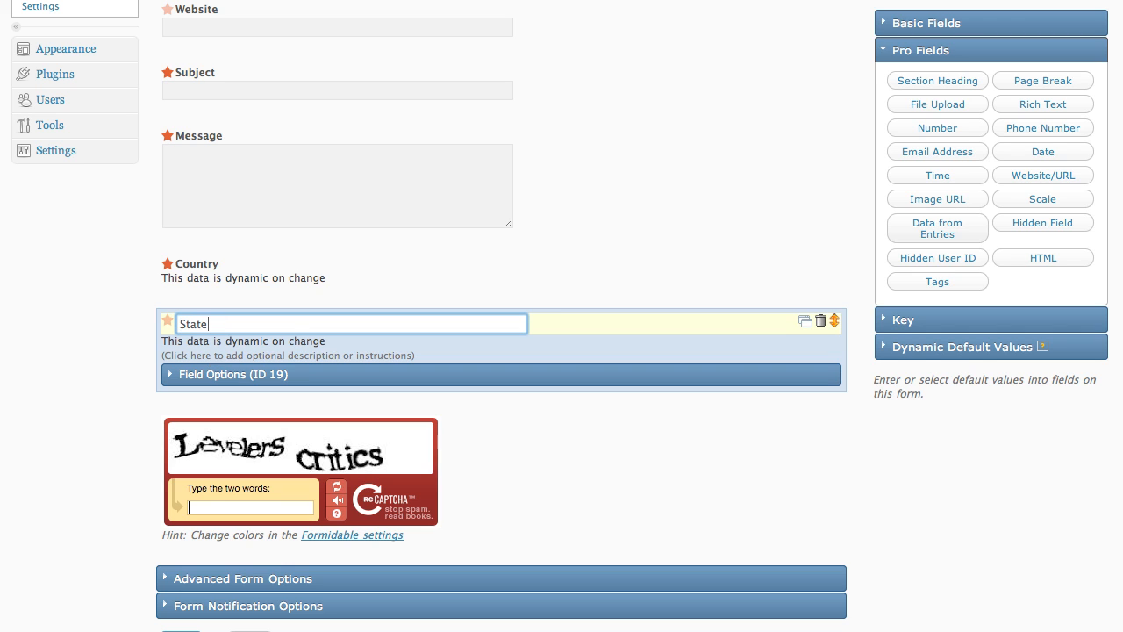
{"action": "left_click", "coordinate": [167, 320]}
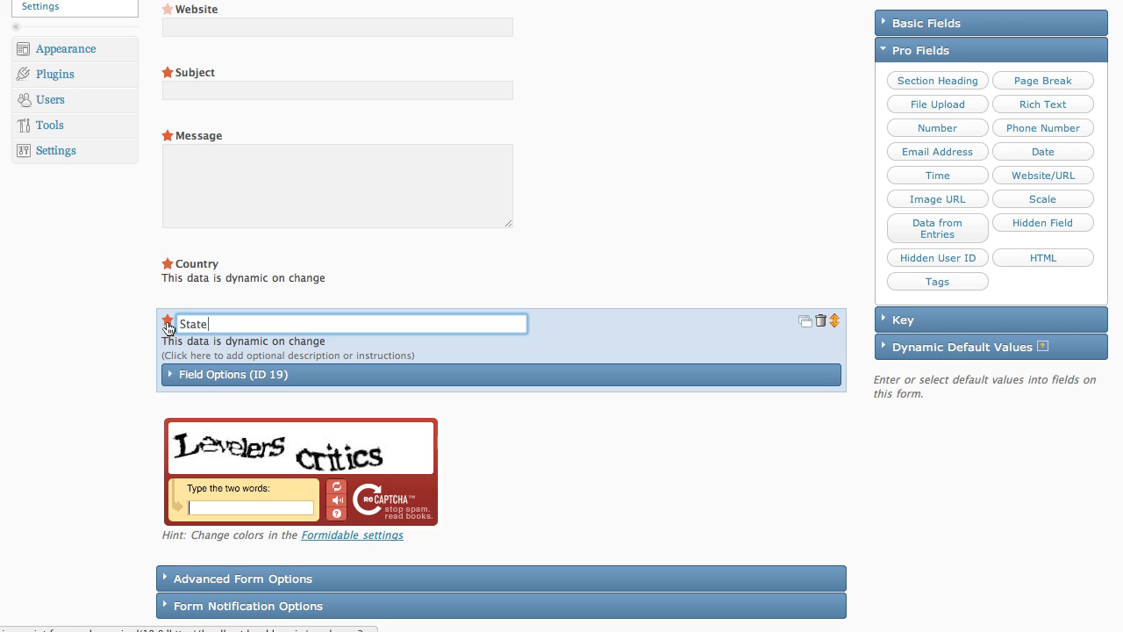
- Set the State field to import State Name from States and display as a drop-down
{"action": "left_click", "coordinate": [267, 383]}
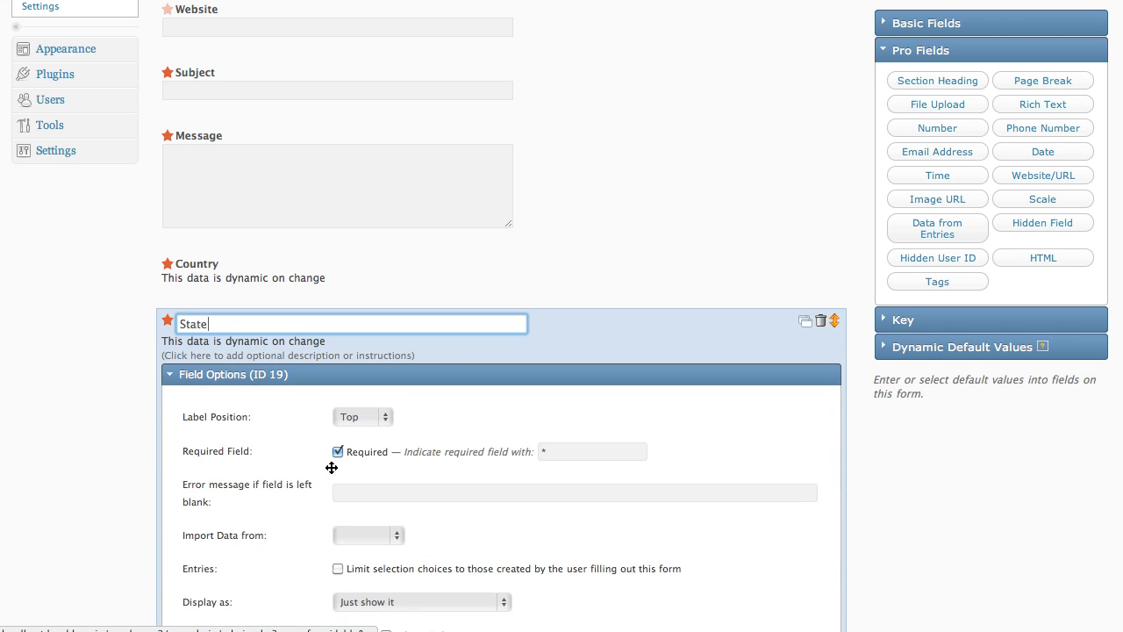
{"action": "scroll", "coordinate": [335, 468], "scroll_direction": "down", "scroll_amount": 2}
{"action": "scroll", "coordinate": [334, 469], "scroll_direction": "down", "scroll_amount": 2}
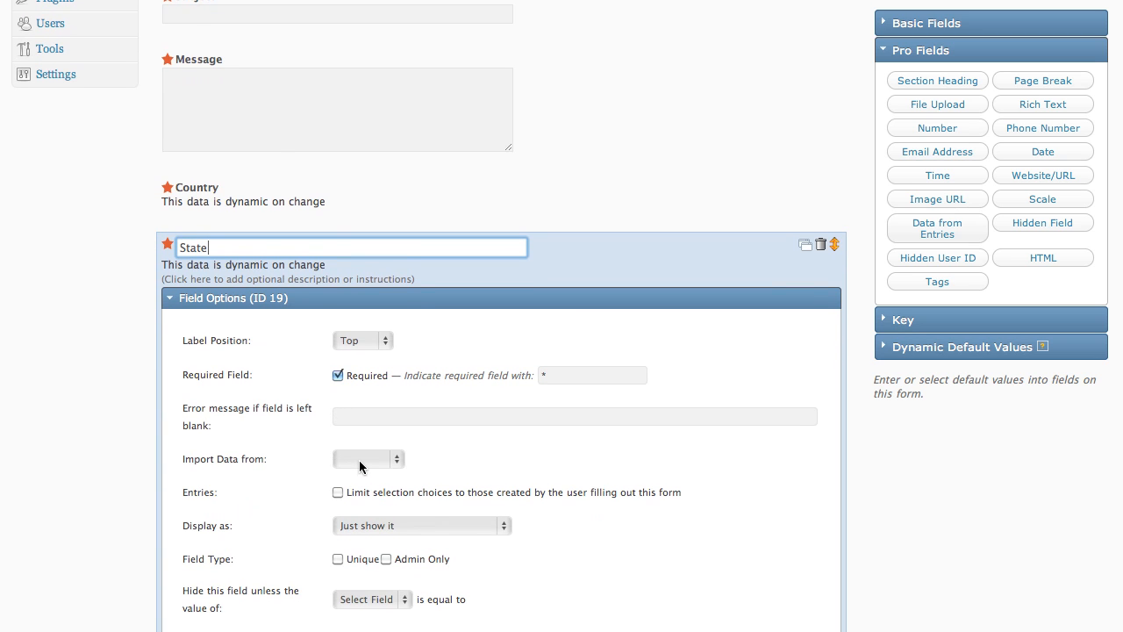
{"action": "left_click", "coordinate": [362, 454]}
{"action": "left_click", "coordinate": [362, 491]}
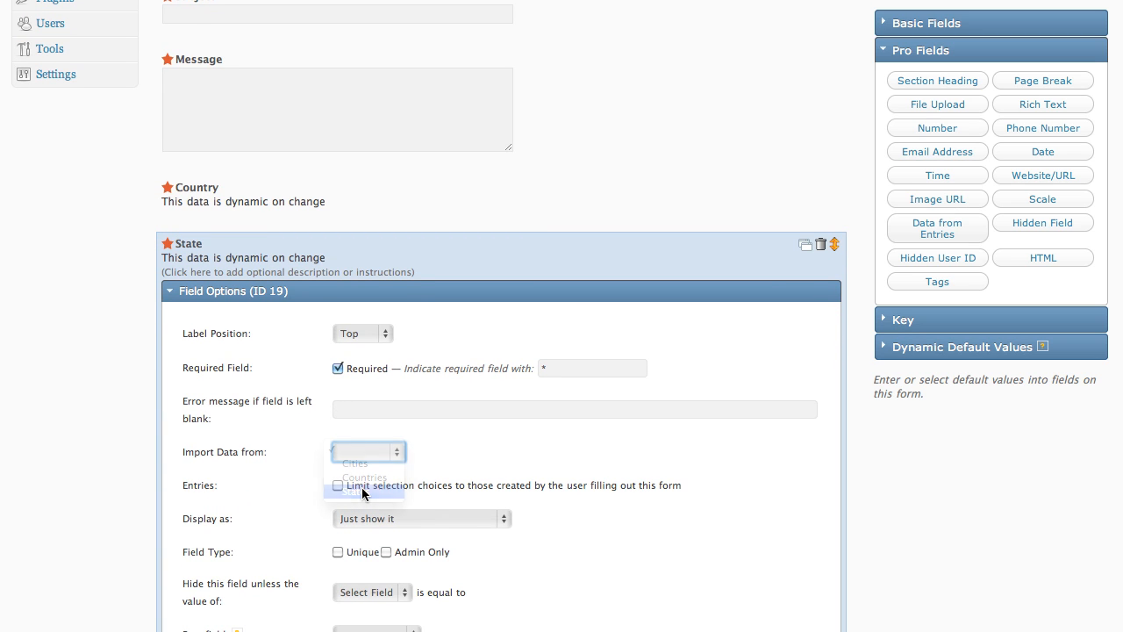
{"action": "left_click", "coordinate": [456, 456]}
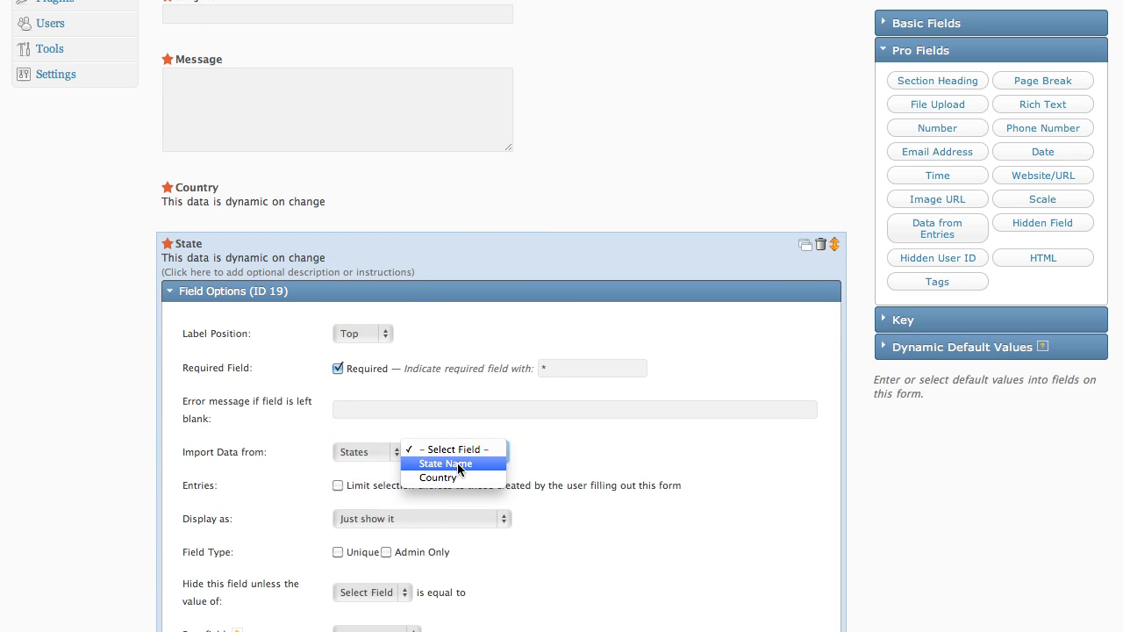
{"action": "left_click", "coordinate": [458, 459]}
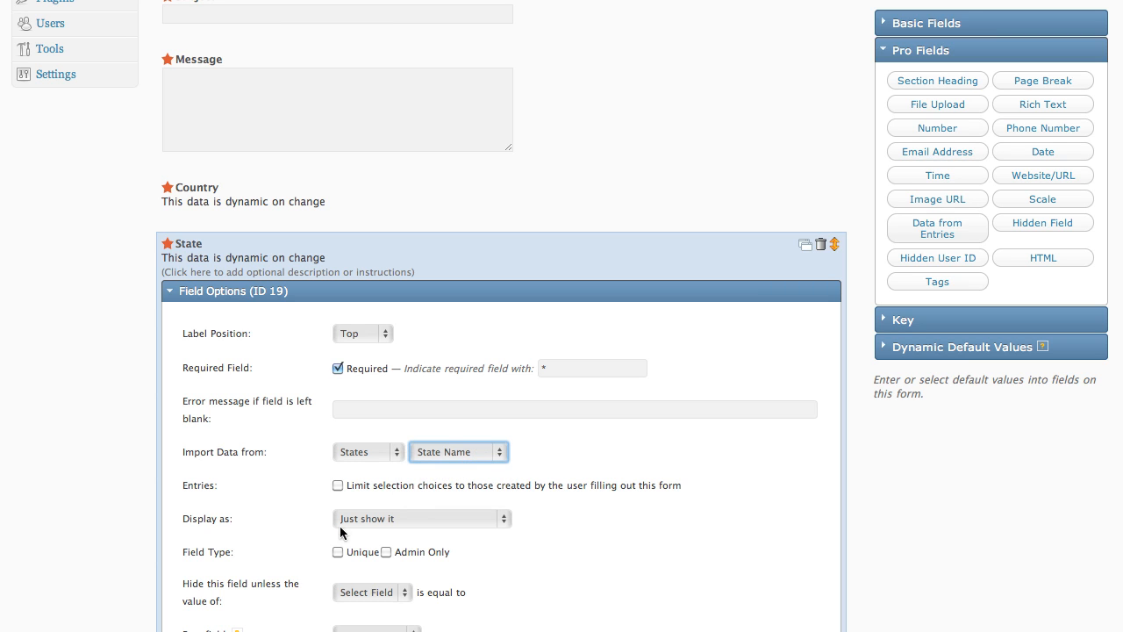
{"action": "left_click", "coordinate": [369, 523]}
{"action": "left_click", "coordinate": [371, 530]}
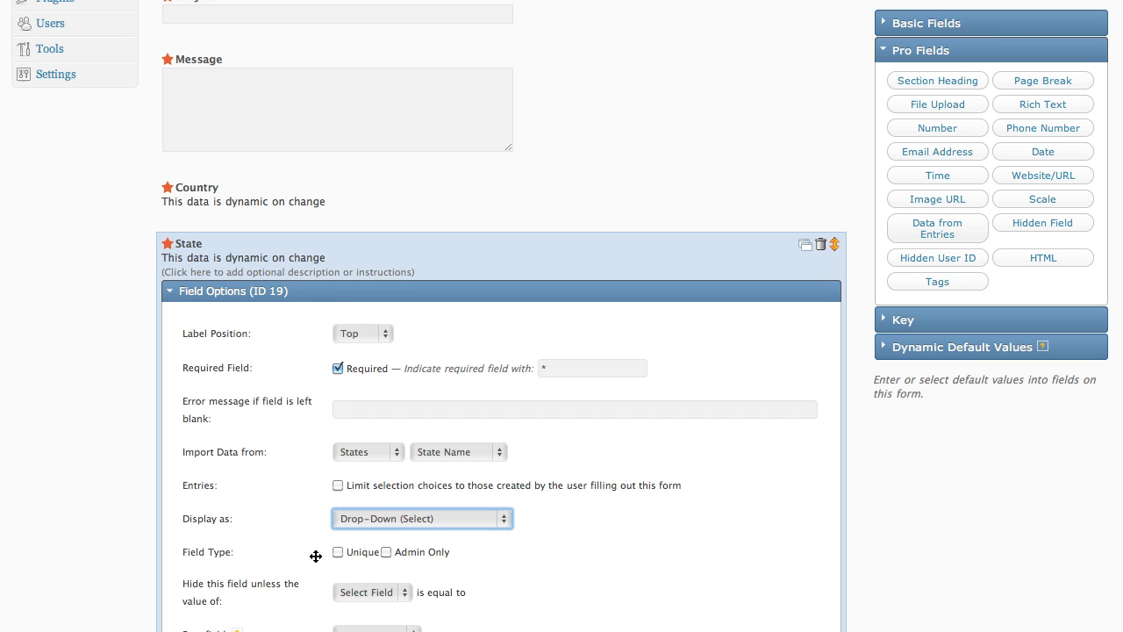
- Hide the State field unless Country is equal to Anything, and collapse its field options
{"action": "scroll", "coordinate": [316, 556], "scroll_direction": "down", "scroll_amount": 1}
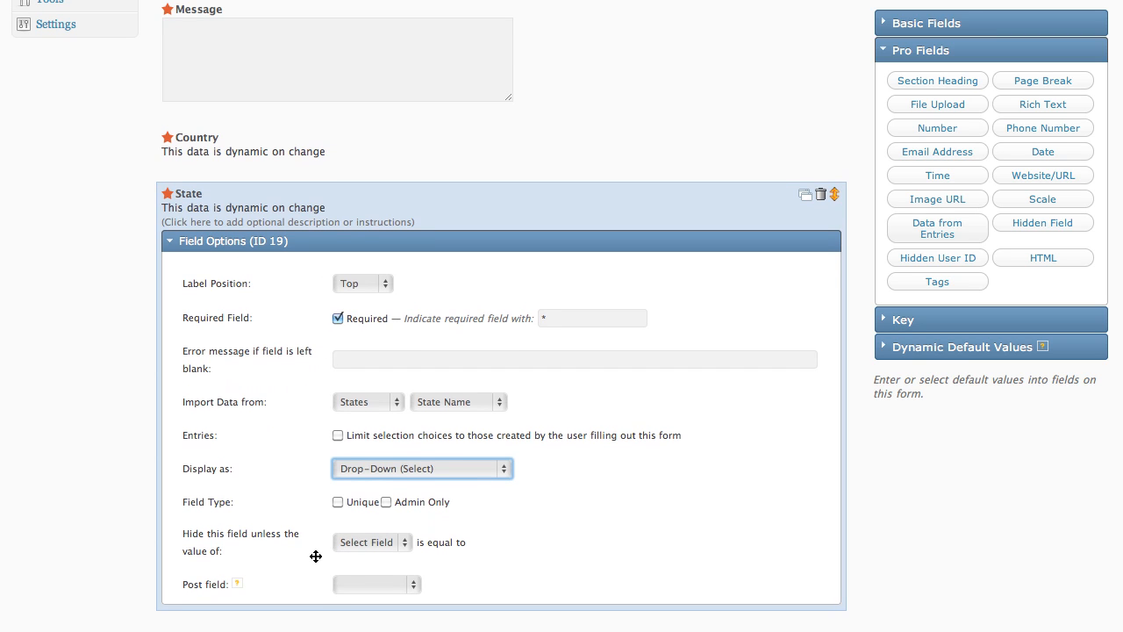
{"action": "left_click", "coordinate": [366, 543]}
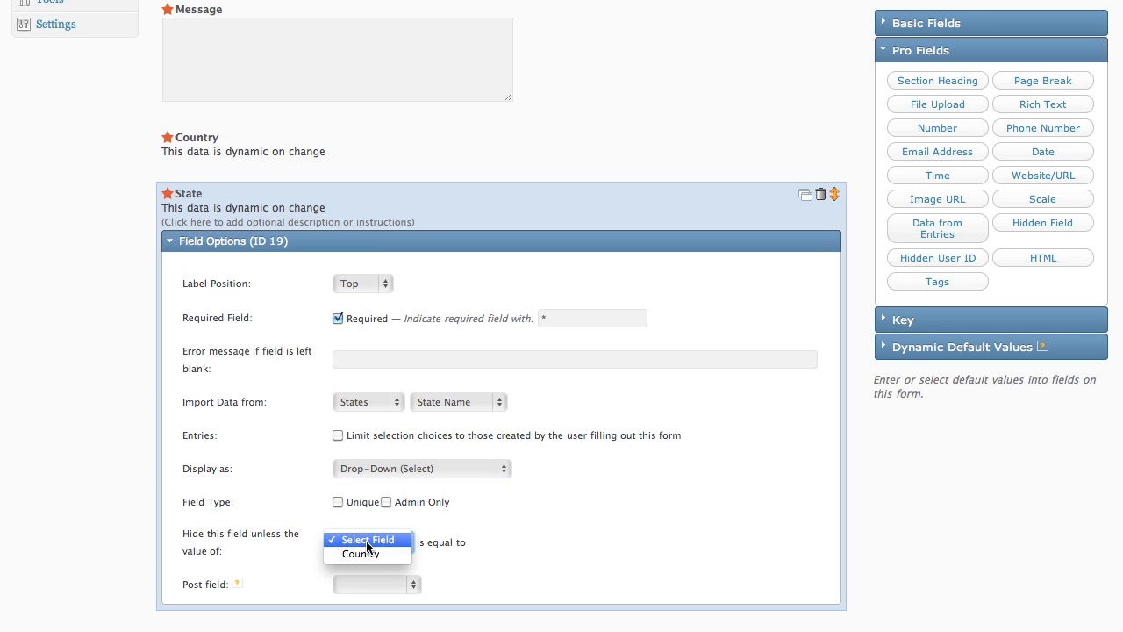
{"action": "left_click", "coordinate": [366, 554]}
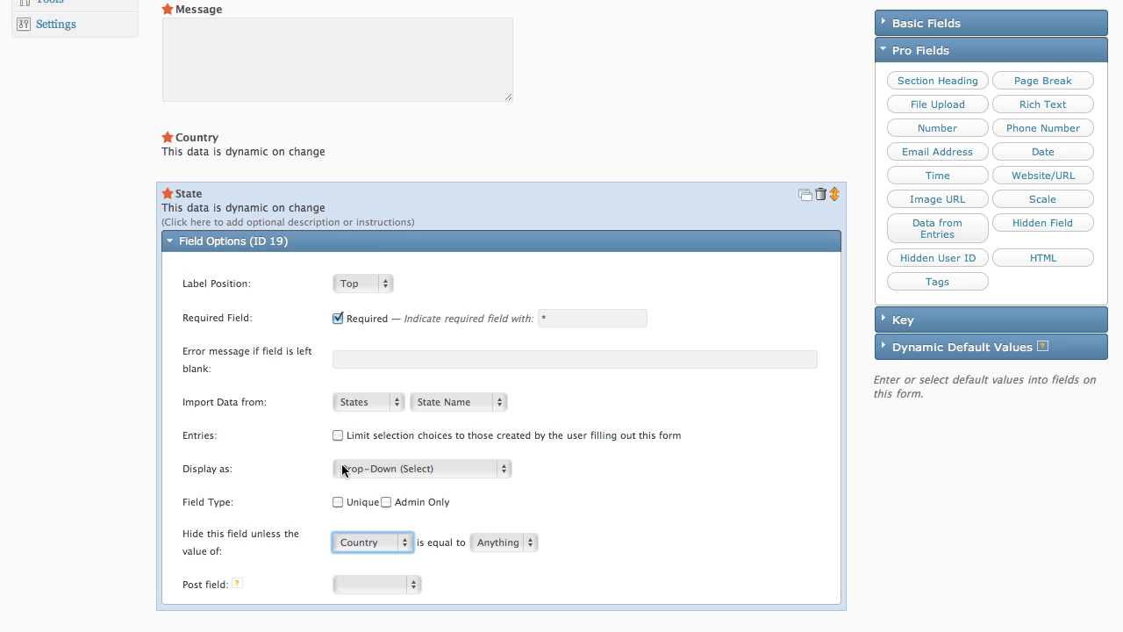
{"action": "left_click", "coordinate": [379, 242]}
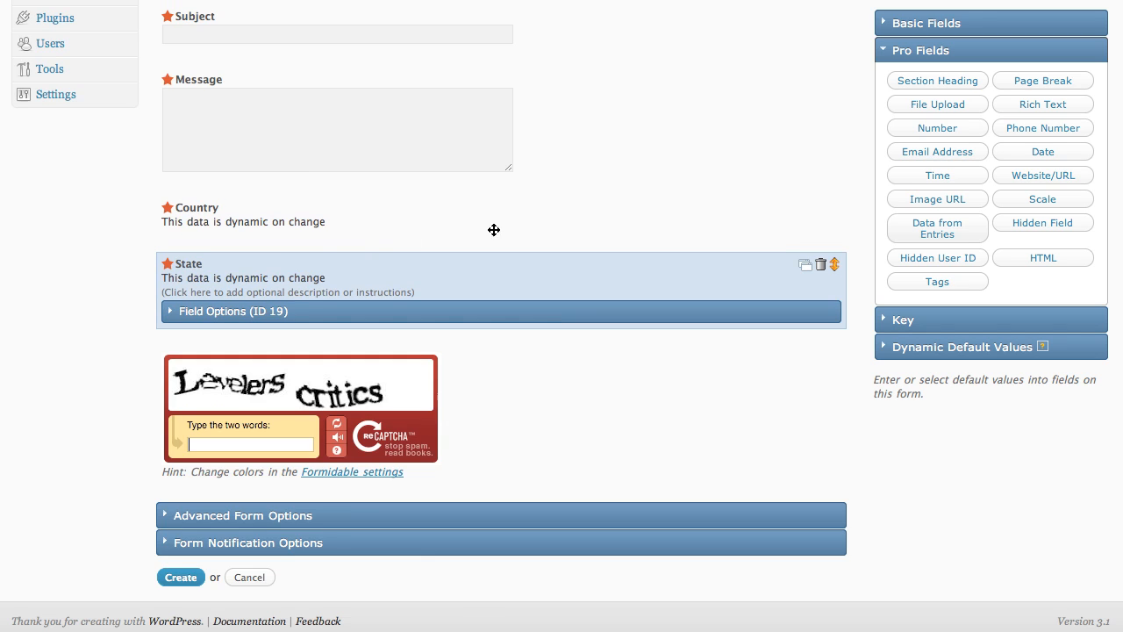
- Add a Data from Entries field below State, label it City, and make it required
{"action": "left_click_drag", "start_coordinate": [945, 223], "coordinate": [271, 380]}
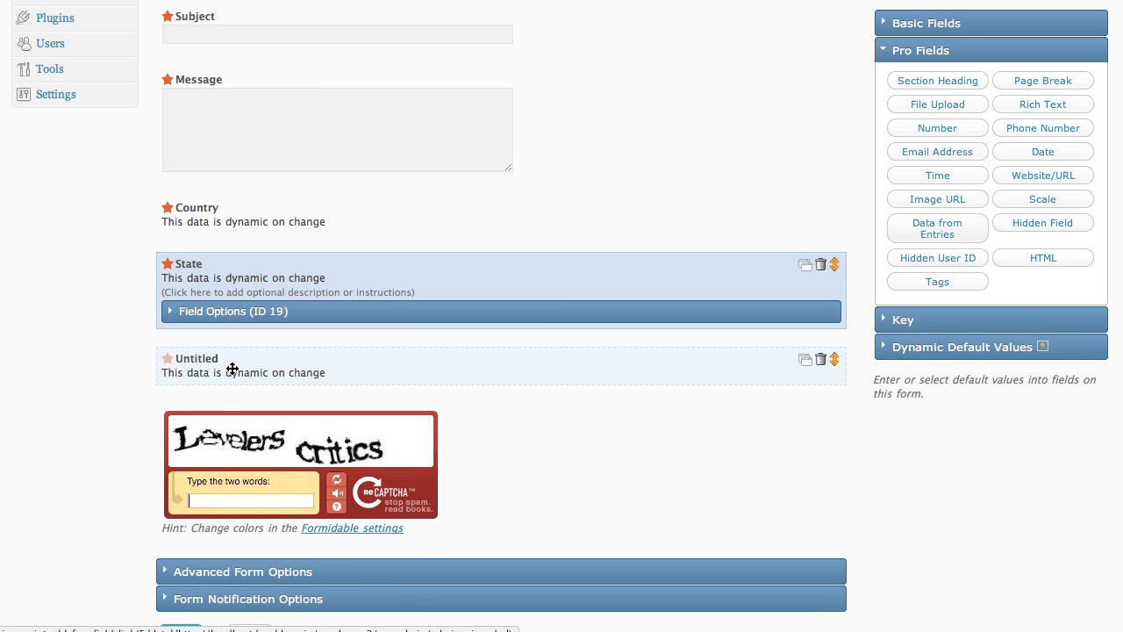
{"action": "left_click", "coordinate": [215, 360]}
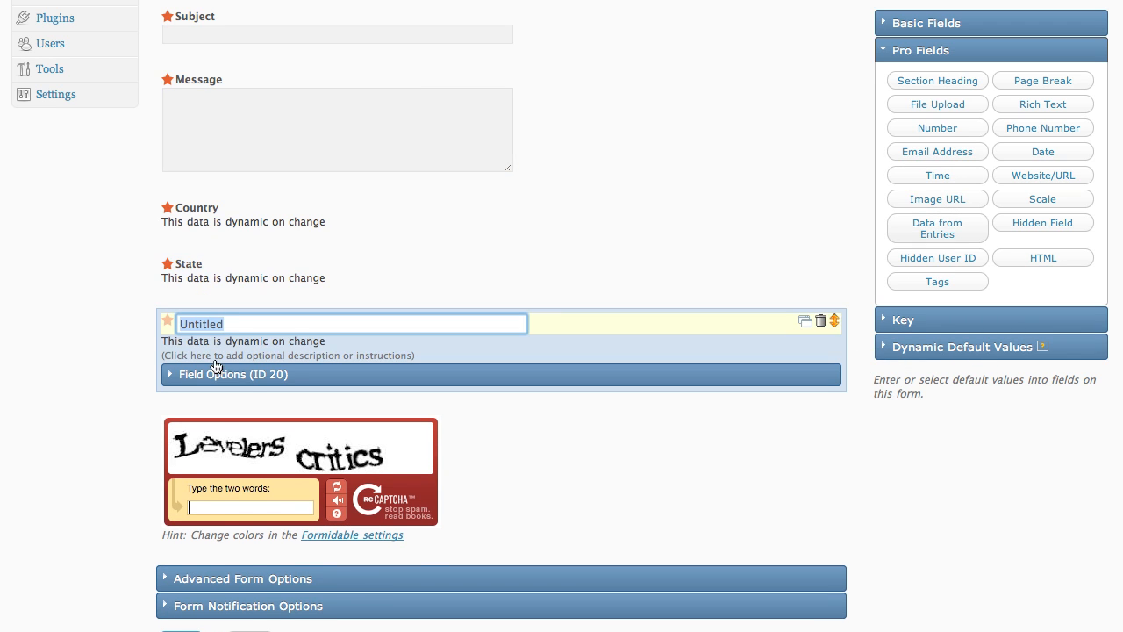
{"action": "type", "text": "City"}
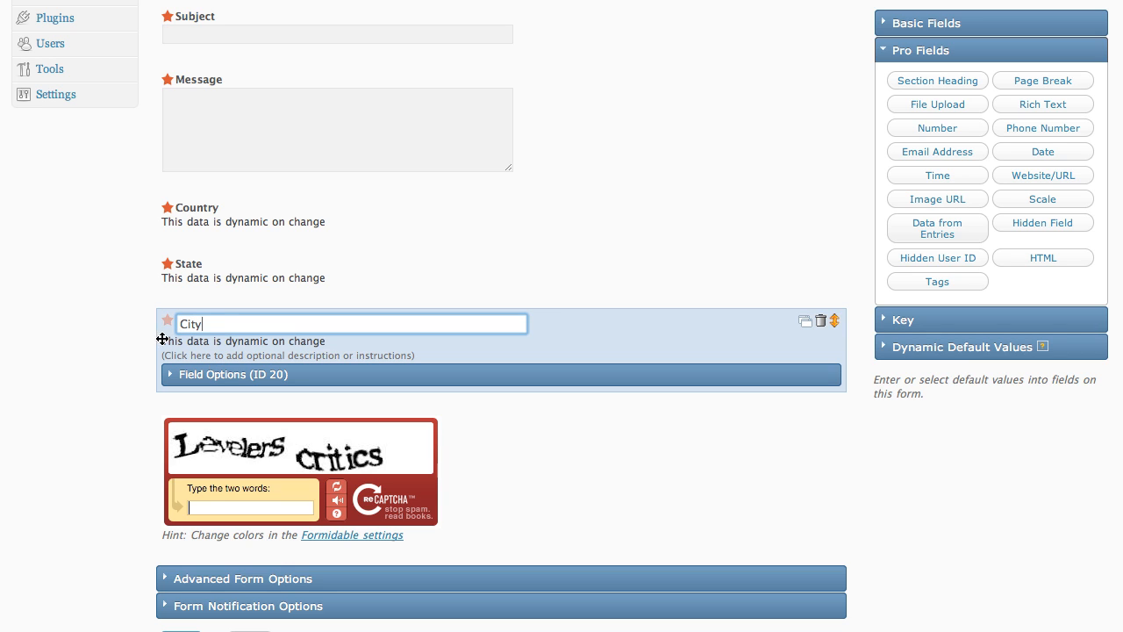
- Set the City field to import City from Cities and display as a drop-down
{"action": "left_click", "coordinate": [211, 374]}
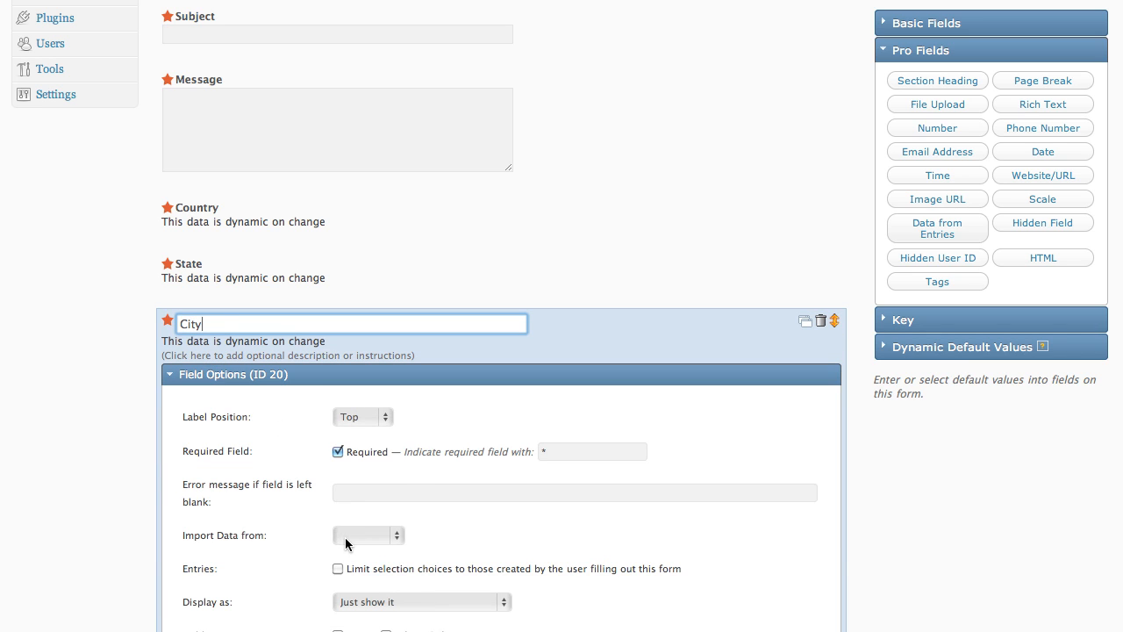
{"action": "left_click", "coordinate": [344, 537]}
{"action": "left_click", "coordinate": [368, 545]}
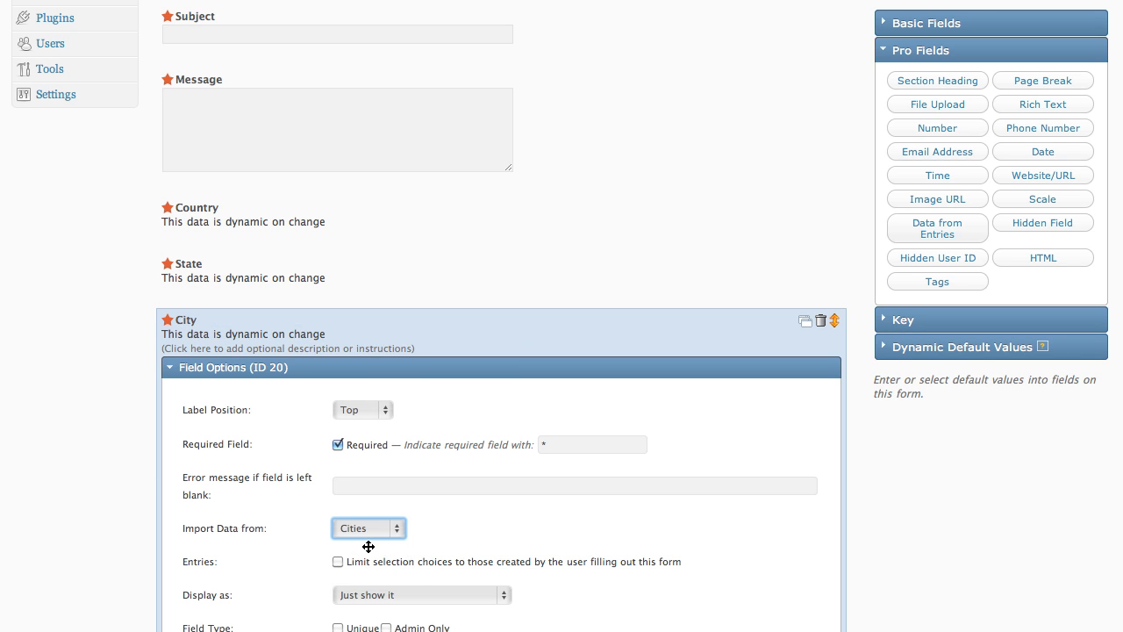
{"action": "left_click", "coordinate": [455, 530]}
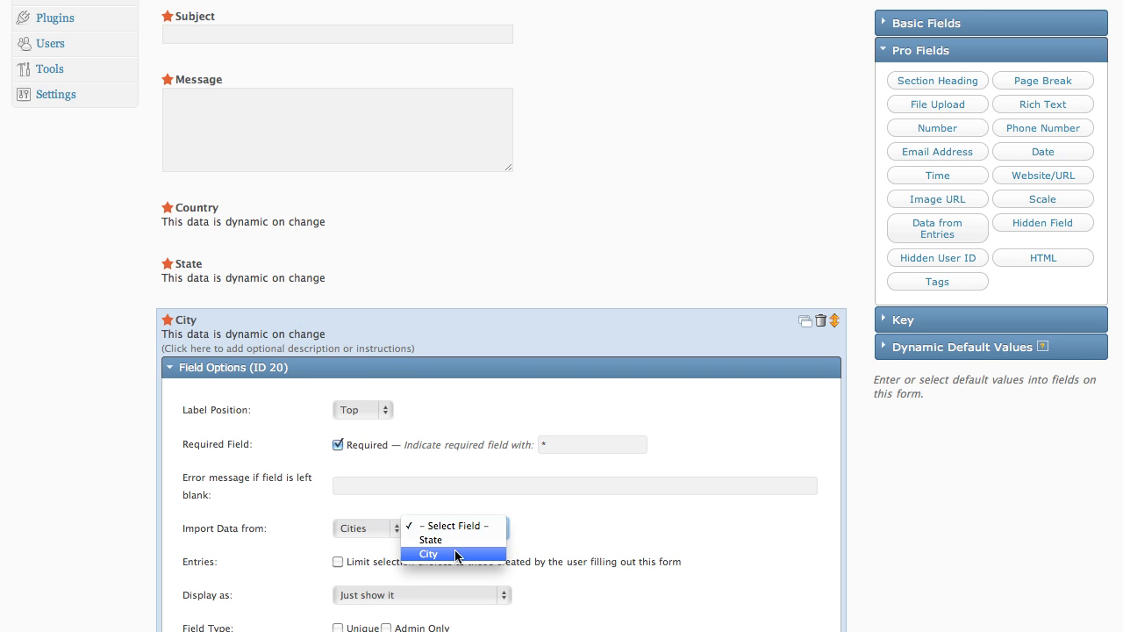
{"action": "left_click", "coordinate": [455, 553]}
{"action": "scroll", "coordinate": [310, 552], "scroll_direction": "down", "scroll_amount": 1}
{"action": "scroll", "coordinate": [310, 551], "scroll_direction": "down", "scroll_amount": 4}
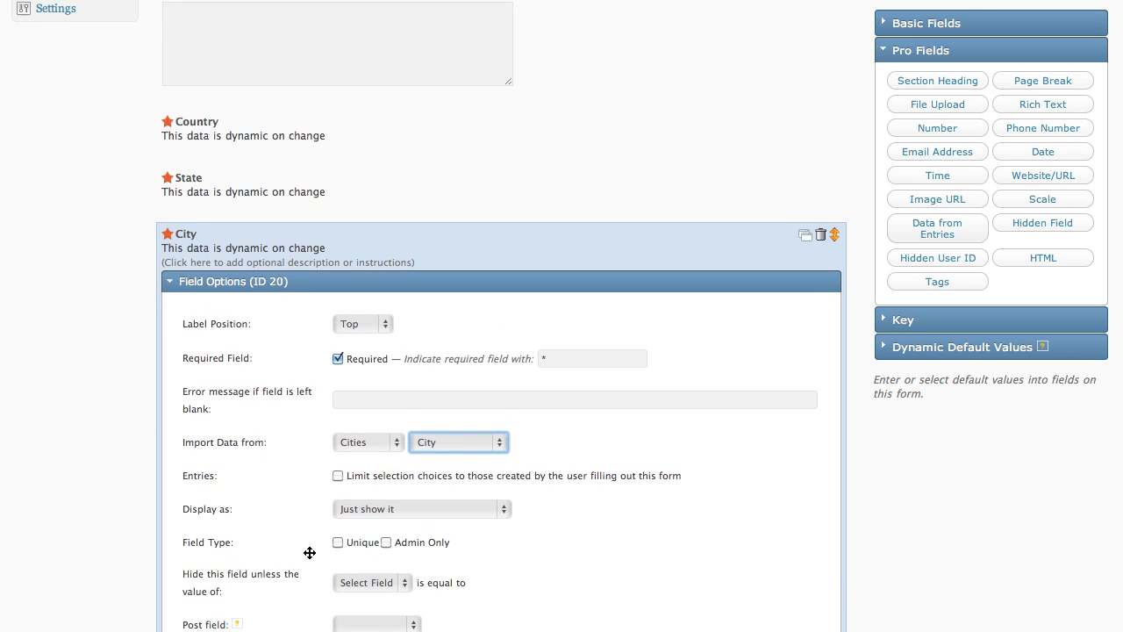
{"action": "left_click", "coordinate": [365, 512]}
{"action": "left_click", "coordinate": [366, 520]}
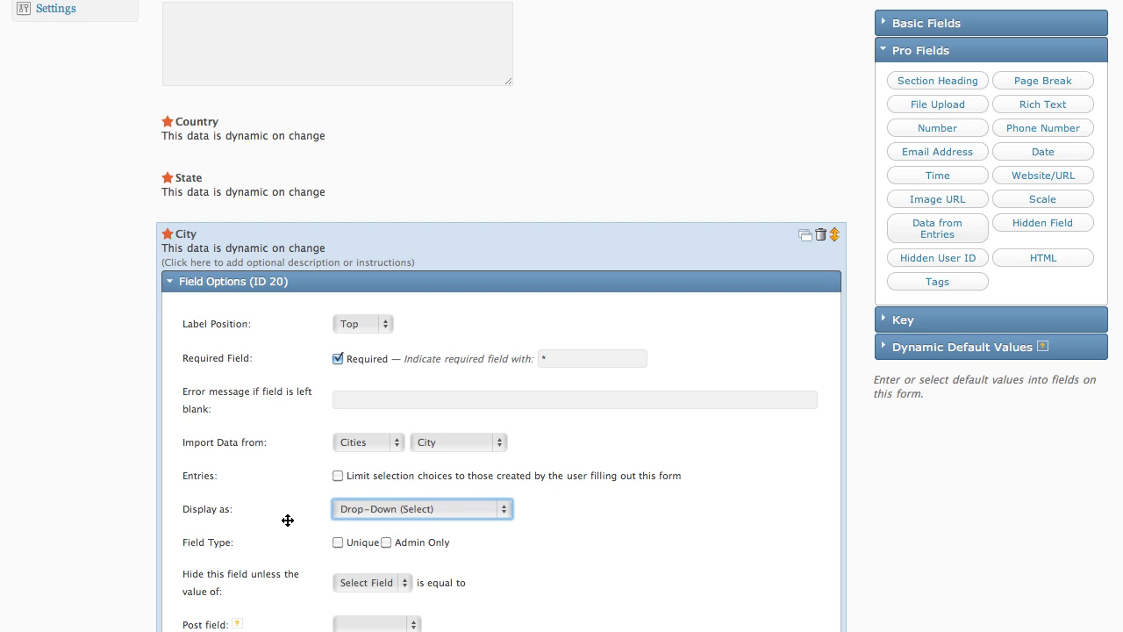
- Hide the City field unless State is equal to Anything, and create the form
{"action": "scroll", "coordinate": [289, 521], "scroll_direction": "down", "scroll_amount": 2}
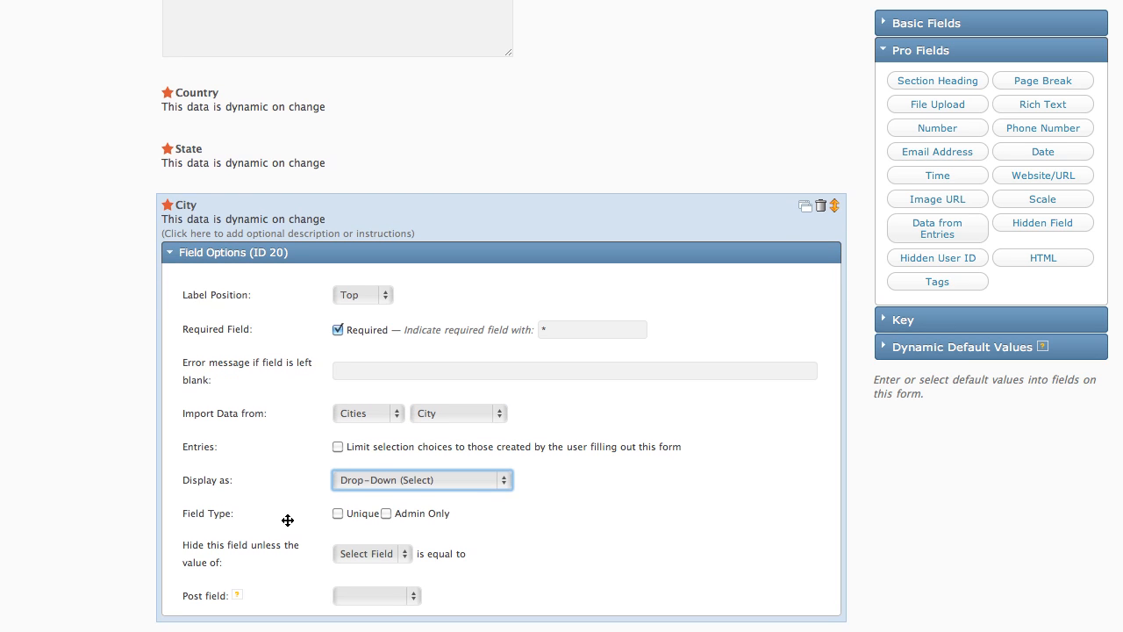
{"action": "left_click", "coordinate": [378, 561]}
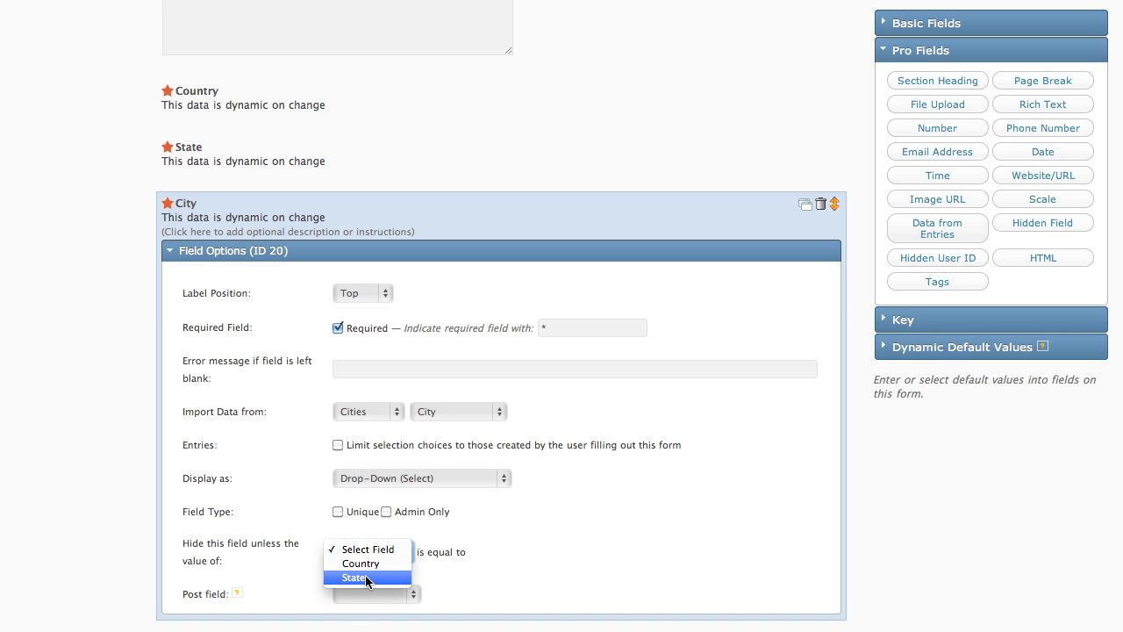
{"action": "left_click", "coordinate": [365, 578]}
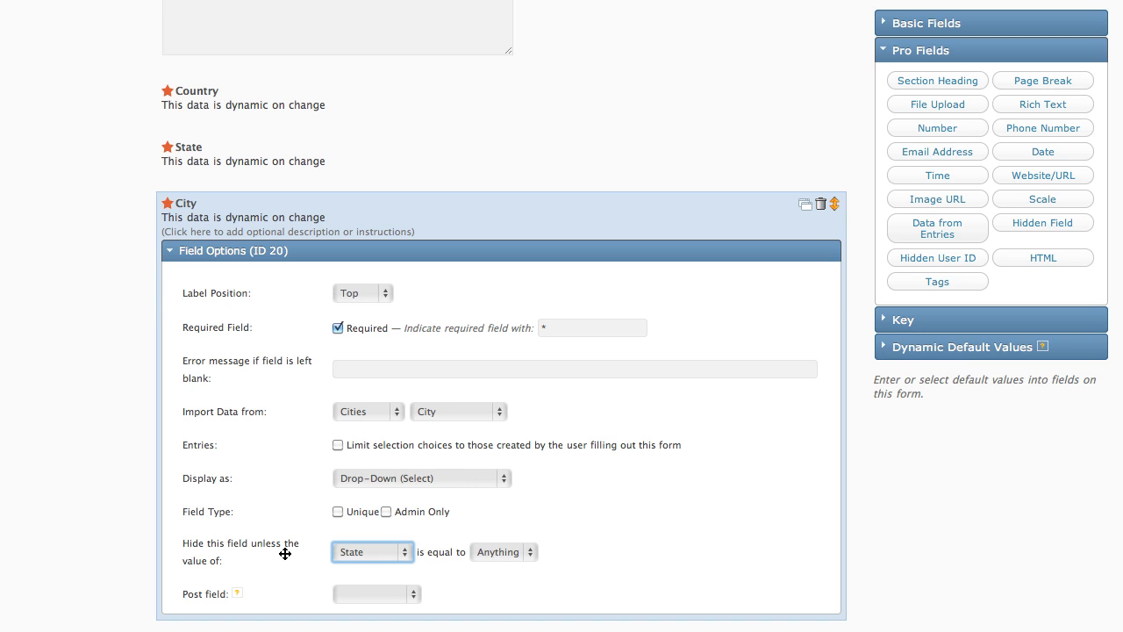
{"action": "left_click", "coordinate": [284, 254]}
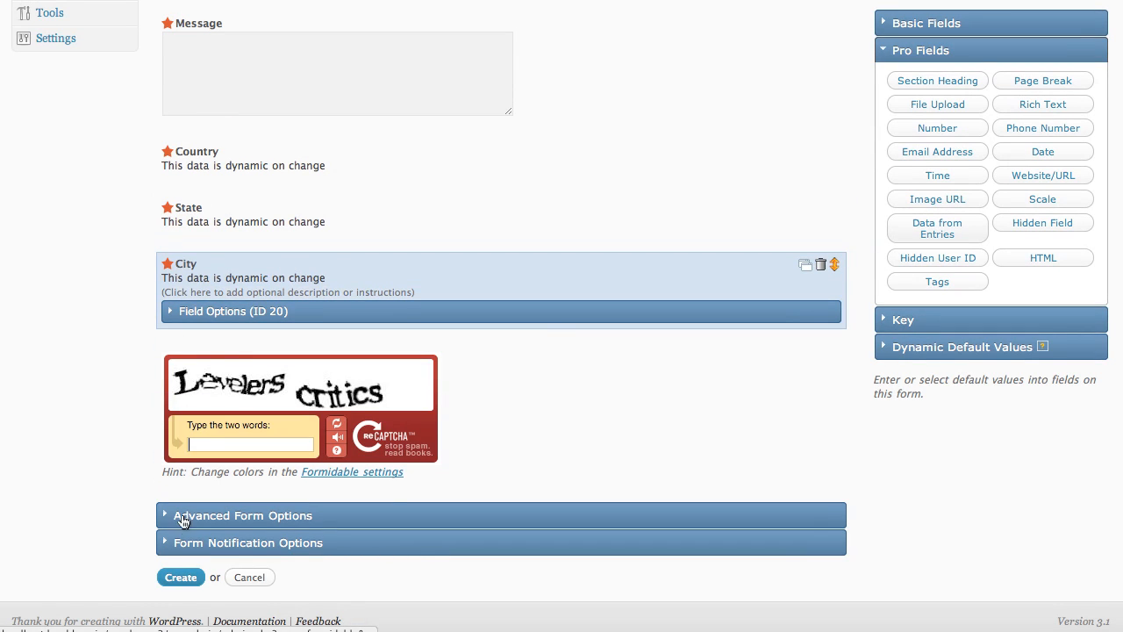
{"action": "left_click", "coordinate": [177, 582]}
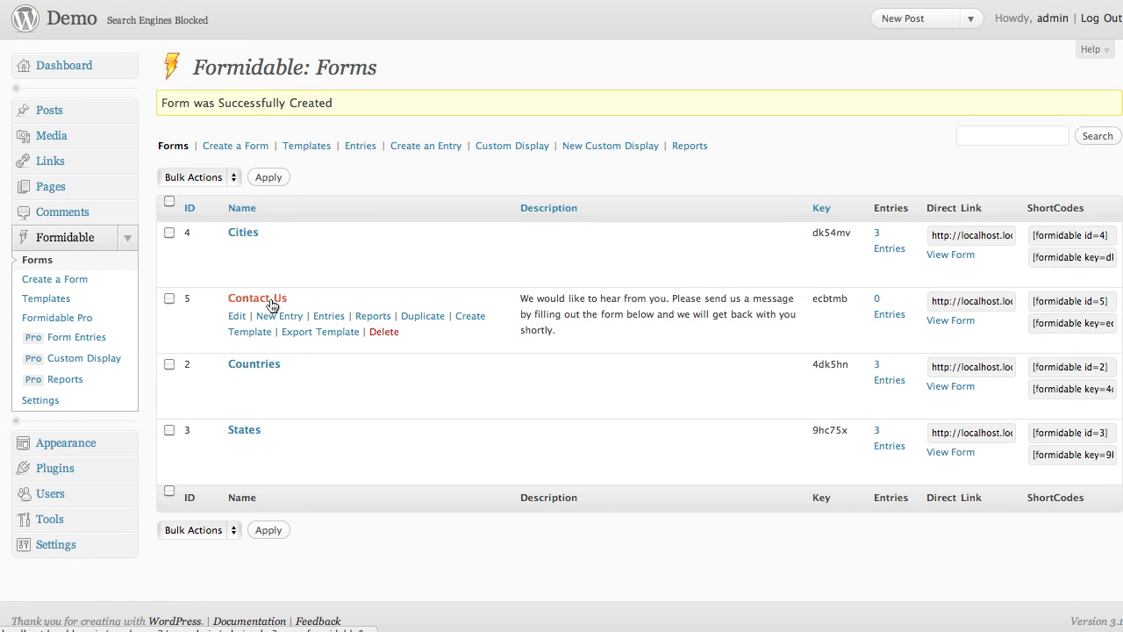
- View the live Contact Us form and choose country United States, state California and city San Diego
{"action": "left_click", "coordinate": [943, 323]}
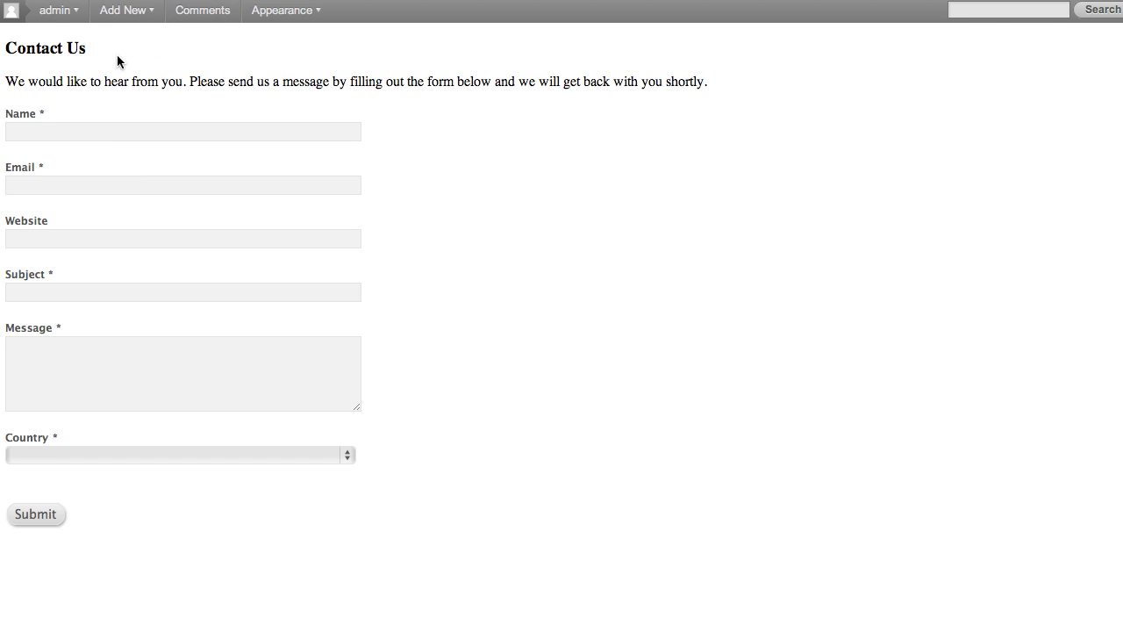
{"action": "left_click", "coordinate": [146, 456]}
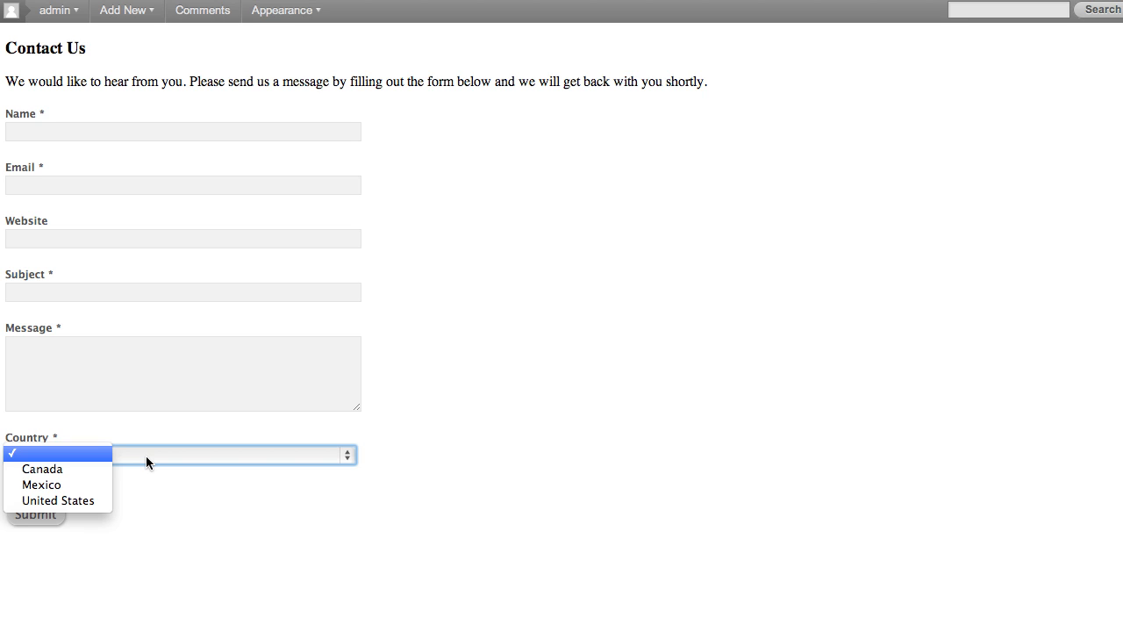
{"action": "left_click", "coordinate": [93, 500]}
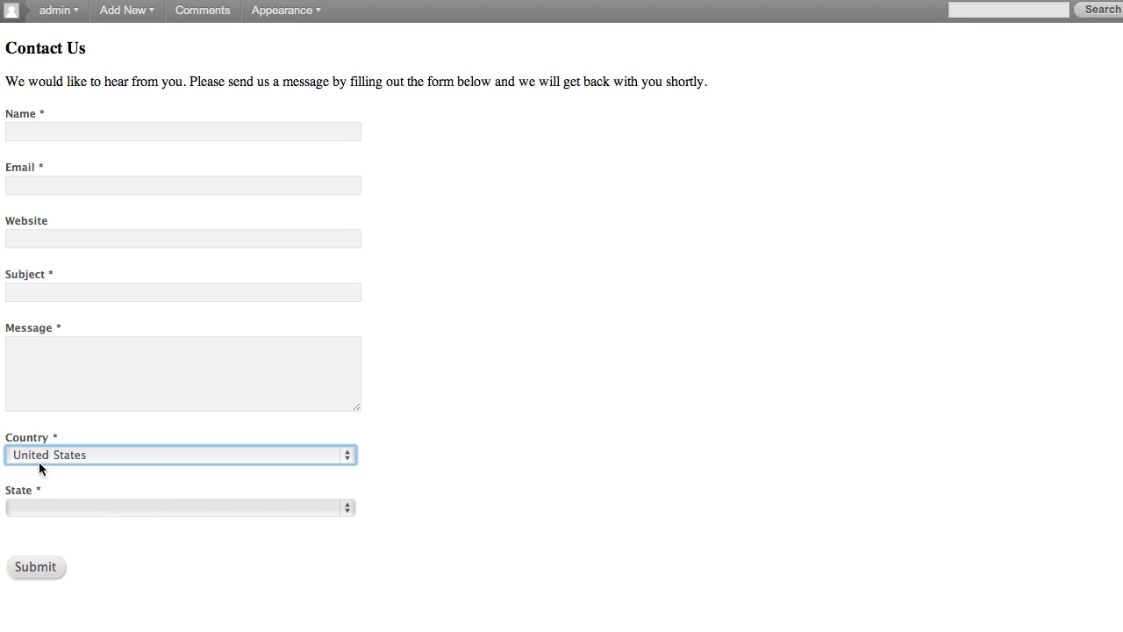
{"action": "left_click", "coordinate": [46, 507]}
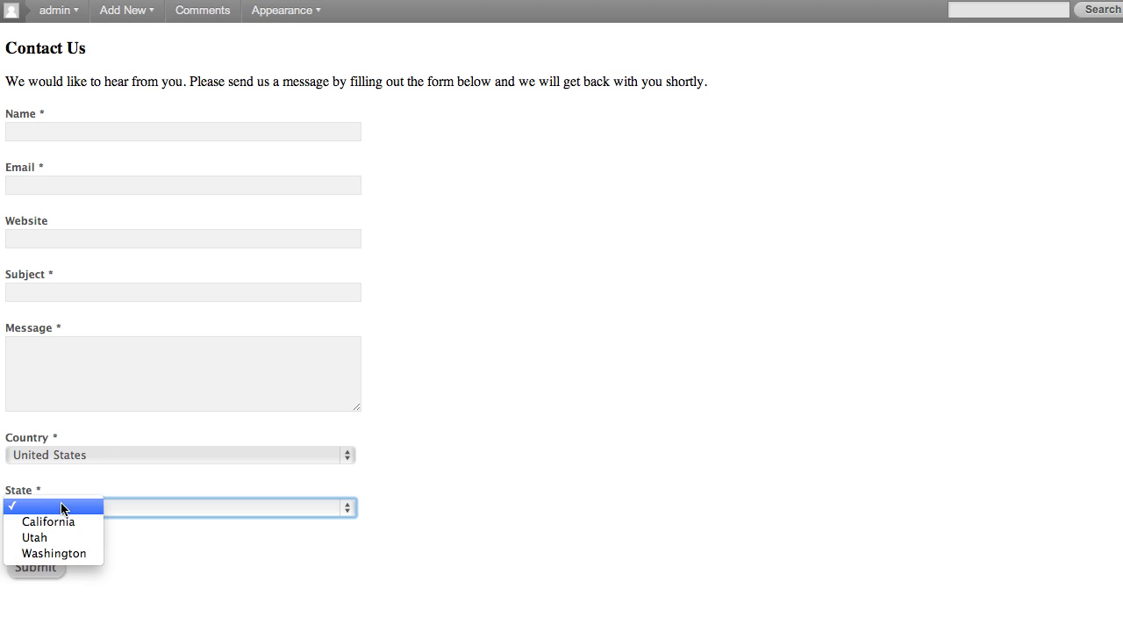
{"action": "left_click", "coordinate": [62, 521]}
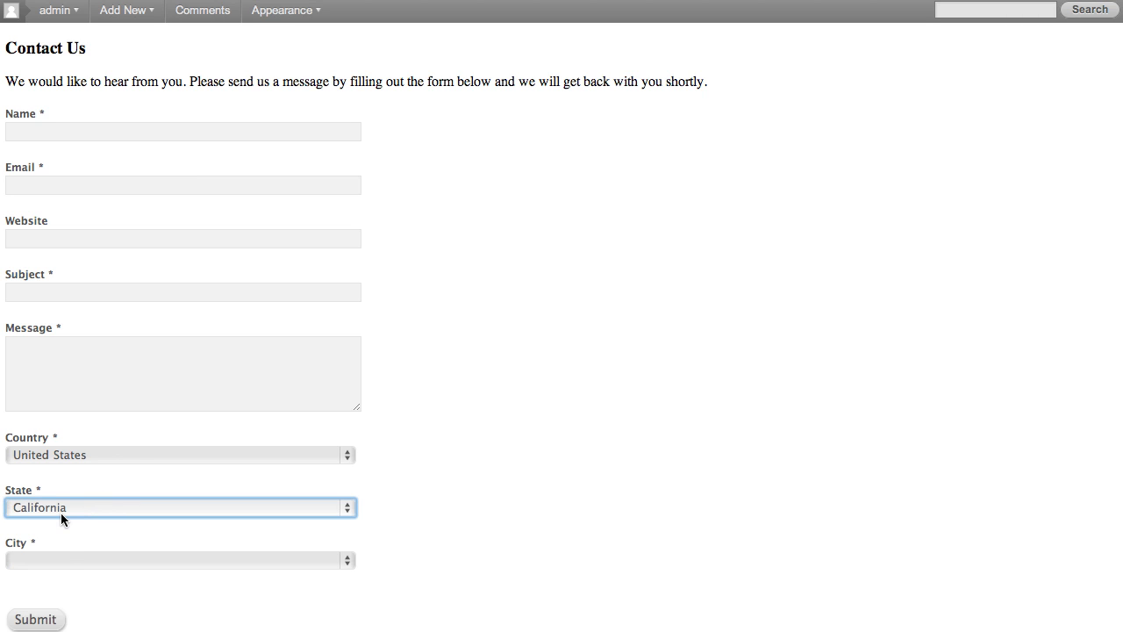
{"action": "left_click", "coordinate": [62, 559]}
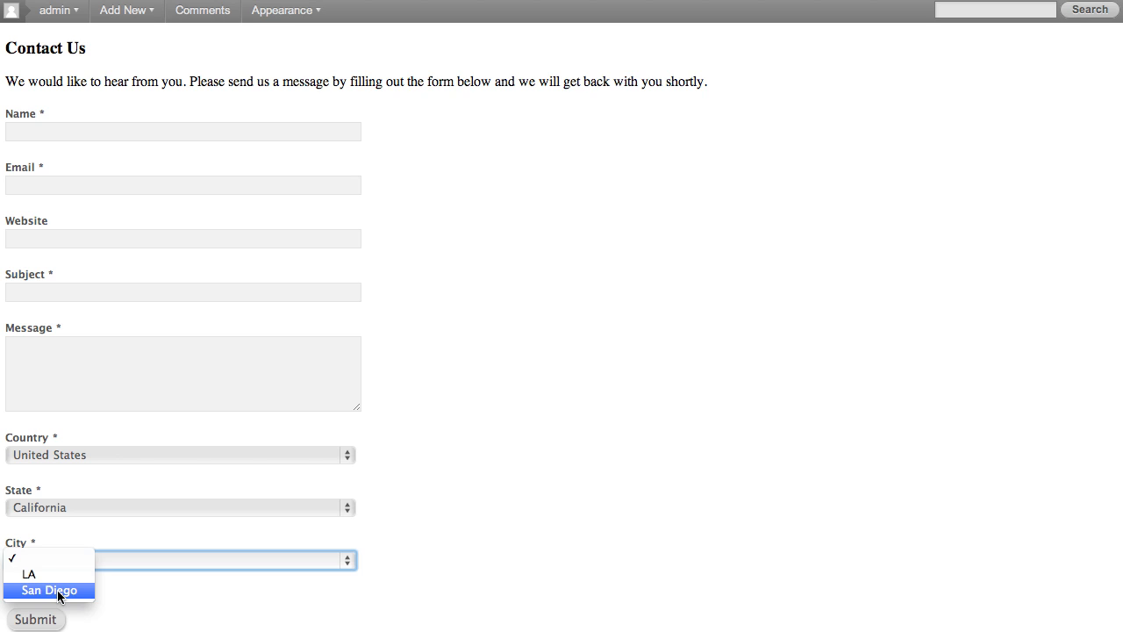
{"action": "left_click", "coordinate": [58, 590]}
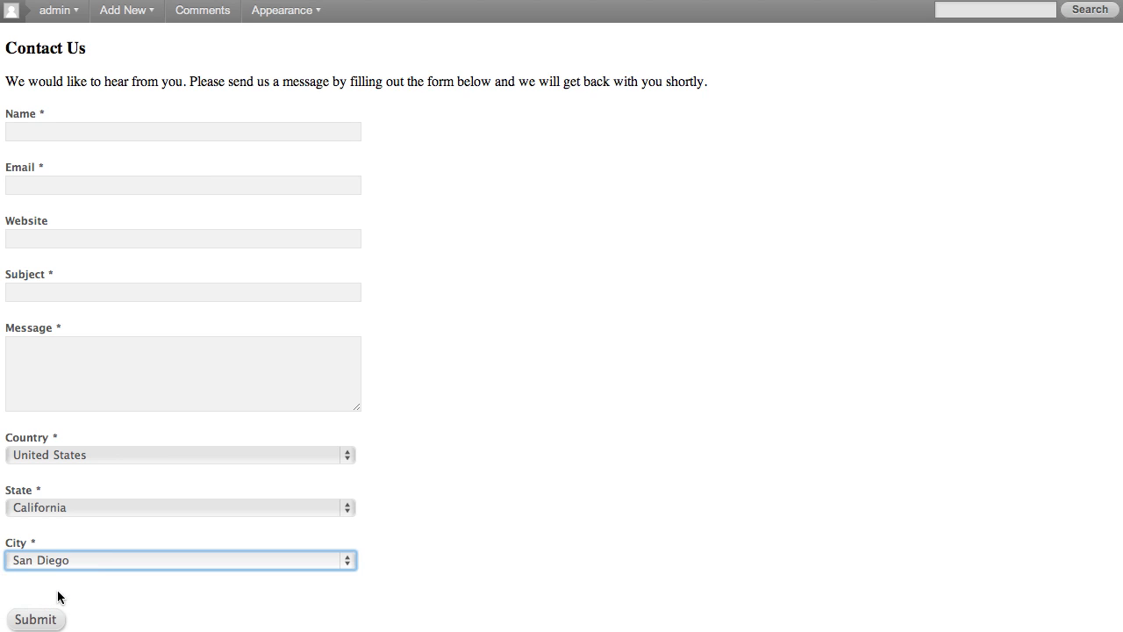
- Change the state to Utah and the city to Salt Lake in the Contact Us form
{"action": "left_click", "coordinate": [68, 509]}
{"action": "left_click", "coordinate": [69, 522]}
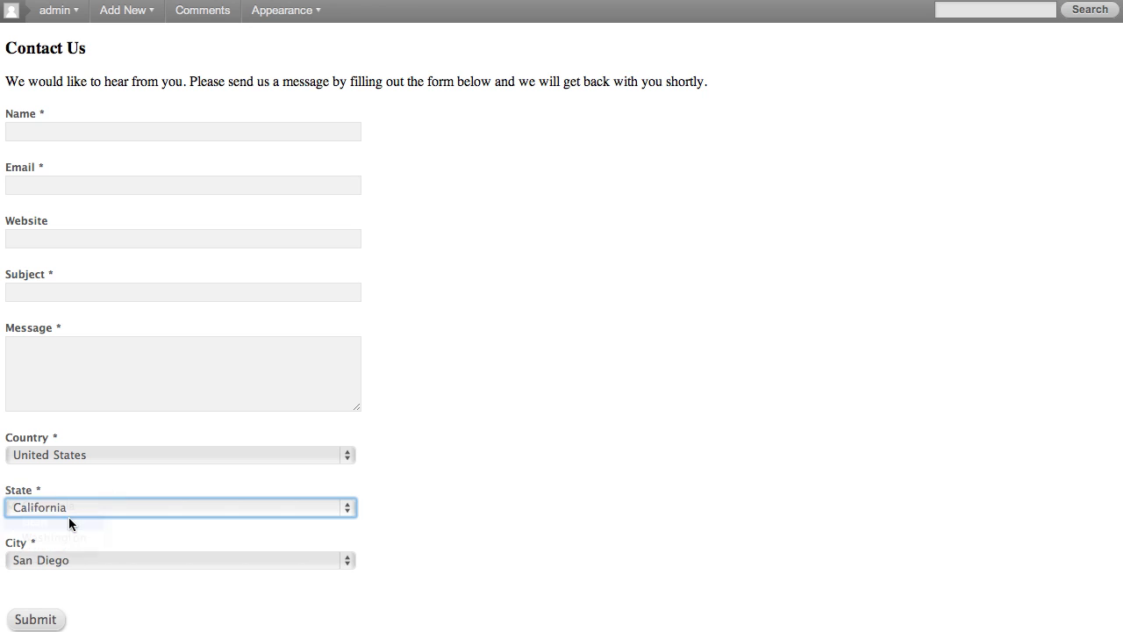
{"action": "left_click", "coordinate": [54, 560]}
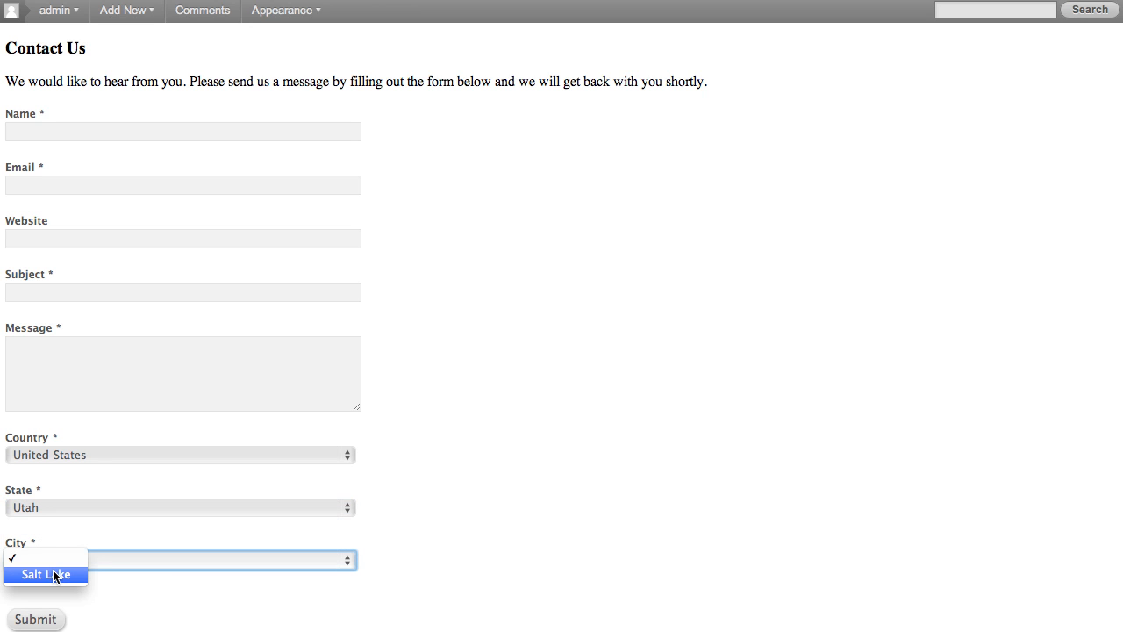
{"action": "left_click", "coordinate": [55, 575]}
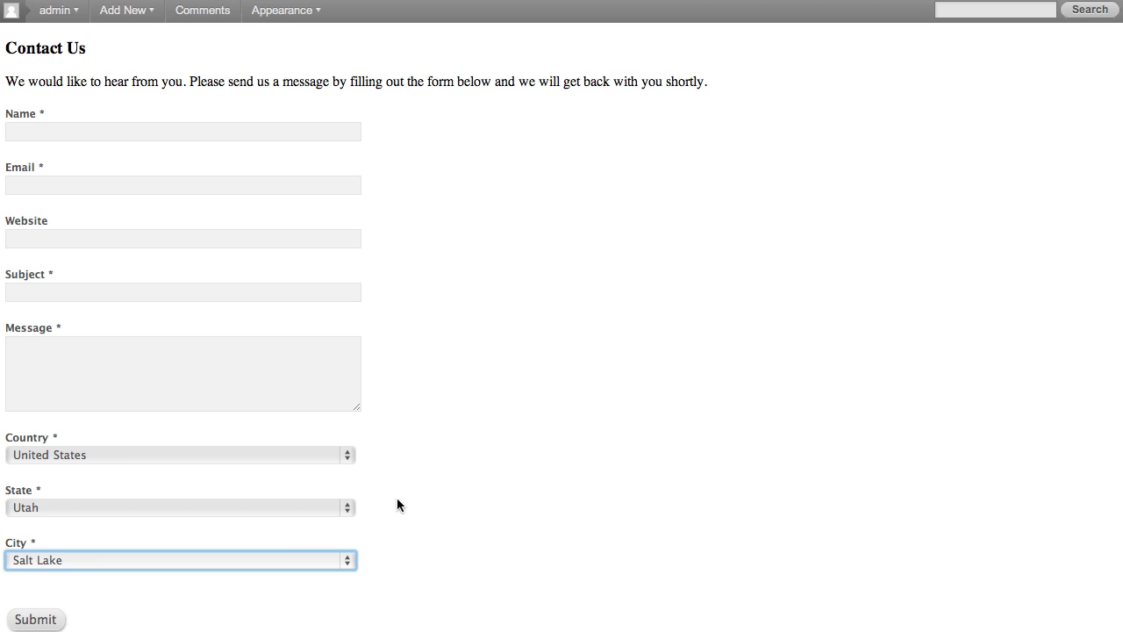
{"action": "left_click", "coordinate": [491, 489]}
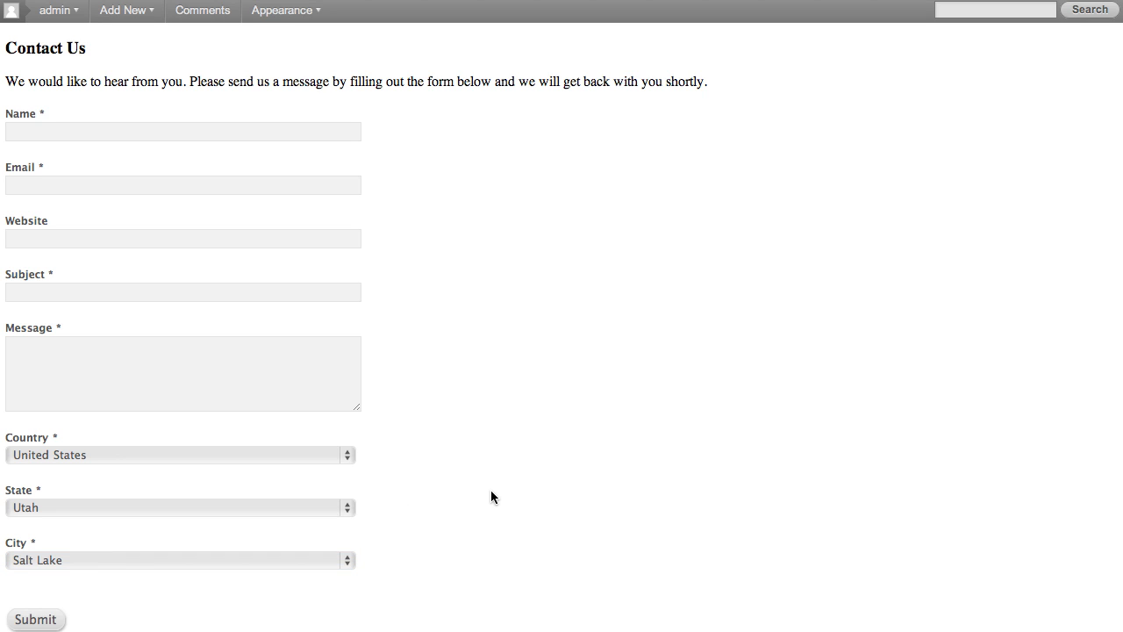
{"action": "scroll", "coordinate": [490, 497], "scroll_direction": "down", "scroll_amount": 1}
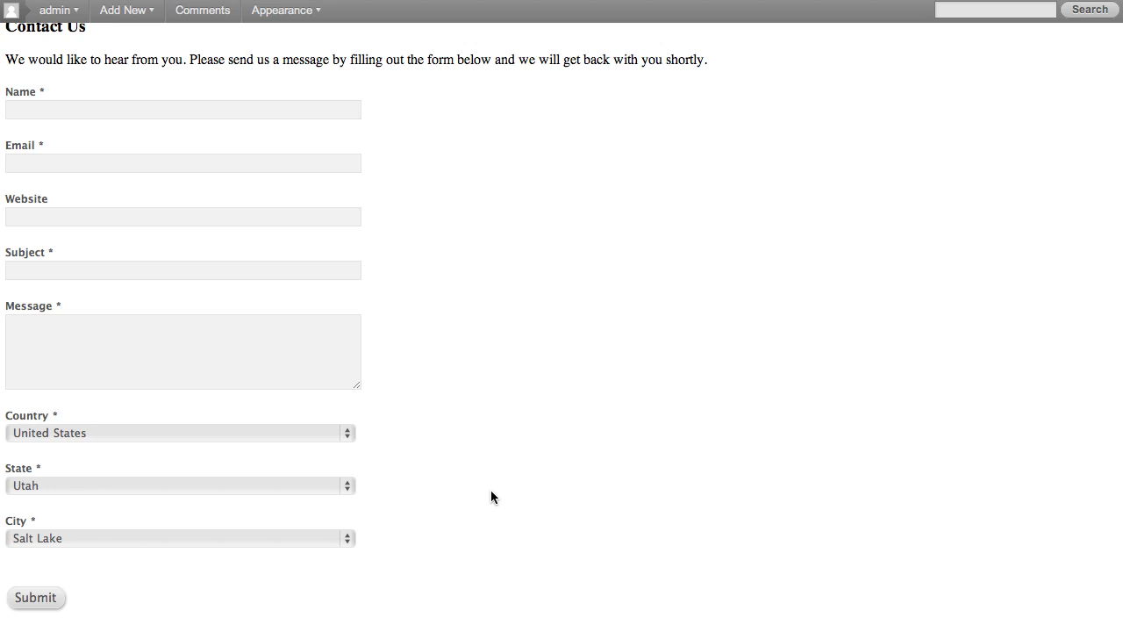